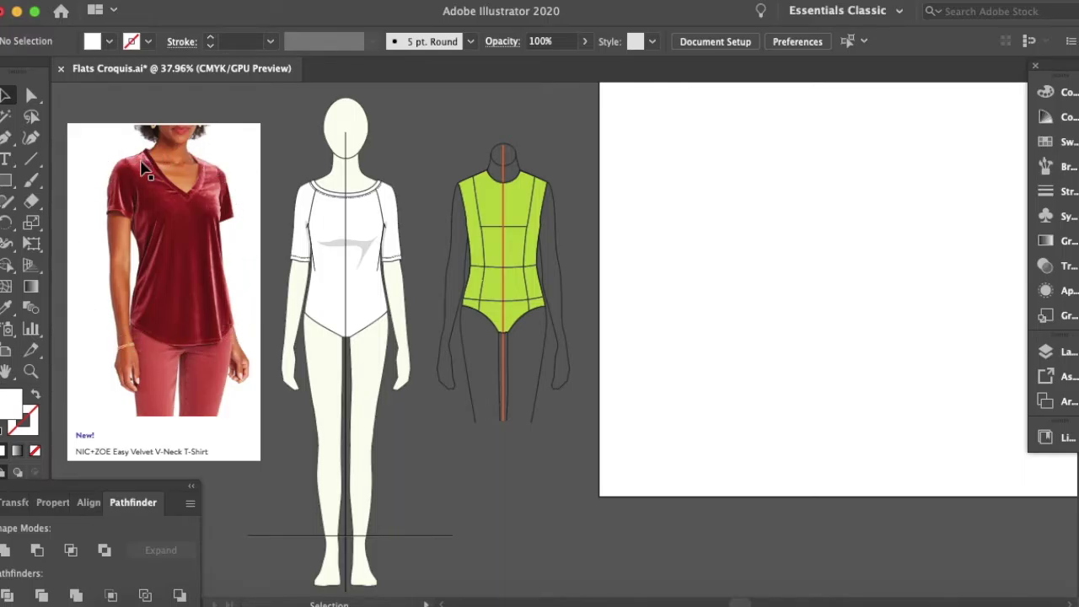
Embed the V-neck T-shirt photo, then scale it down and place it beside the green croquis.
drag(237, 194, 276, 190)
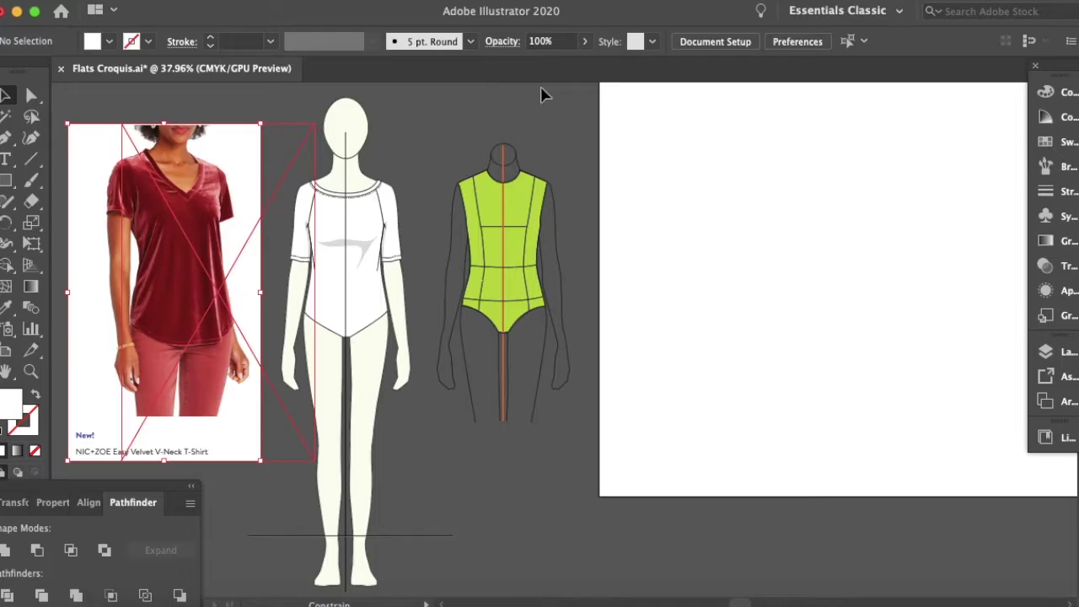
click(401, 46)
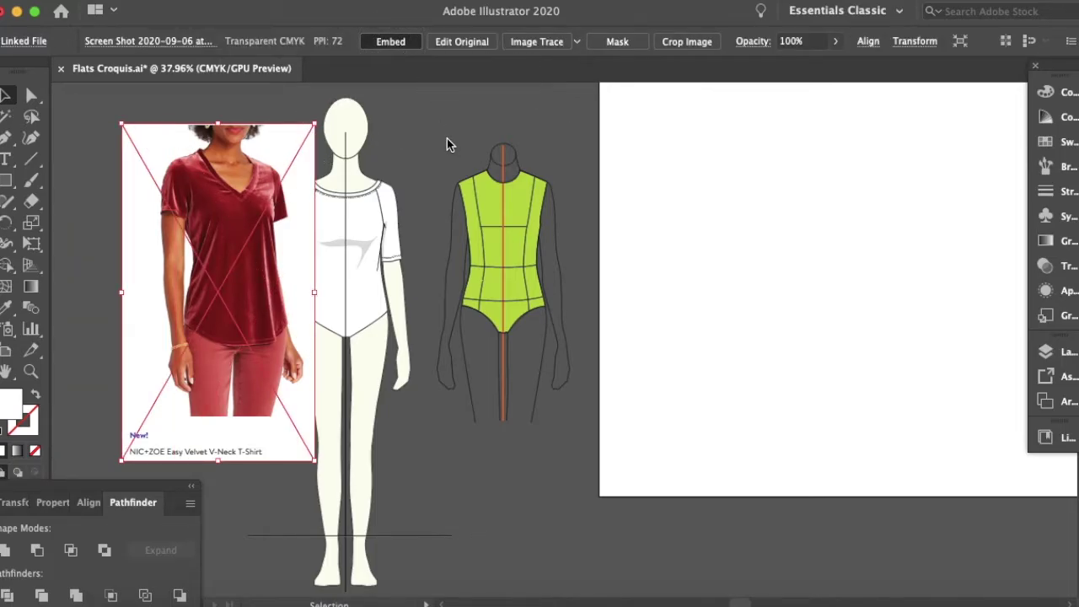
drag(236, 192, 355, 208)
drag(234, 482, 265, 471)
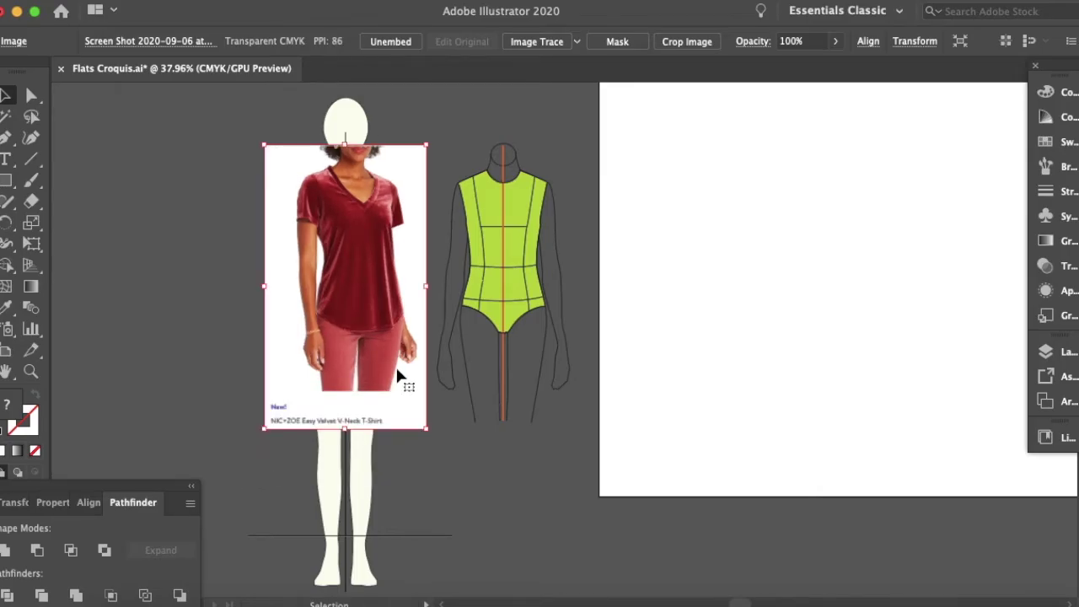
Draw the shoulder line with the Pen tool on the left half of the green croquis, from neck to shoulder tip.
scroll(396, 365, up, 5)
scroll(395, 367, up, 4)
scroll(395, 367, right, 3)
scroll(396, 375, up, 2)
scroll(396, 375, right, 1)
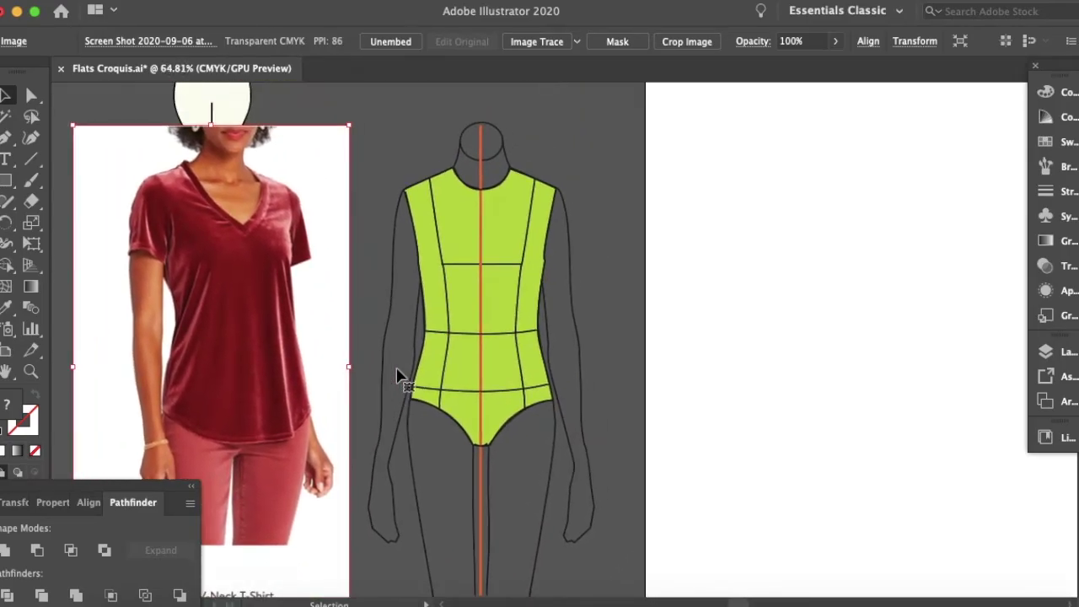
click(396, 375)
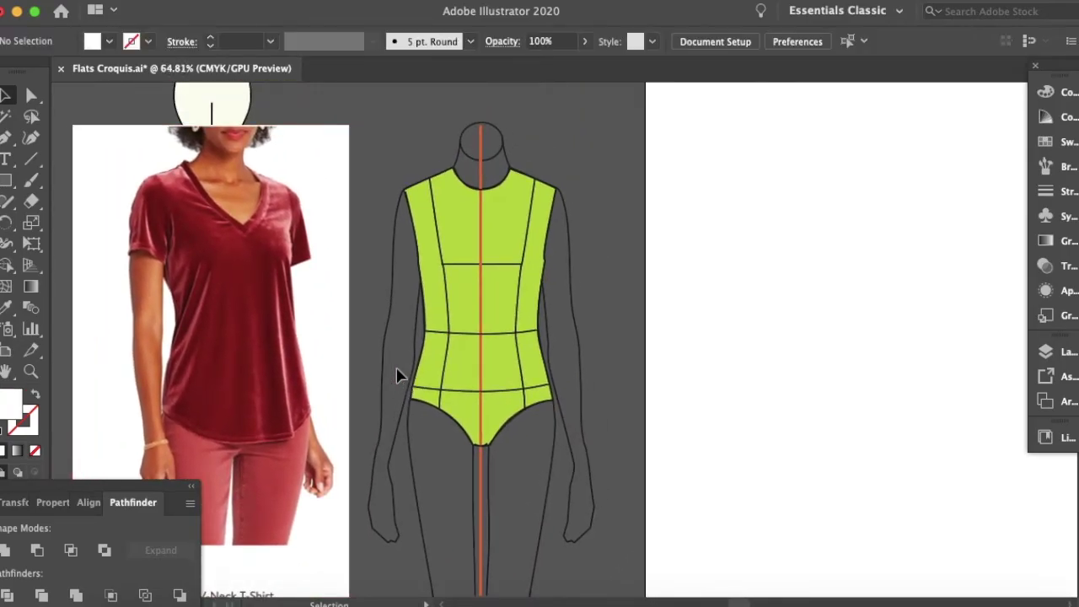
click(7, 143)
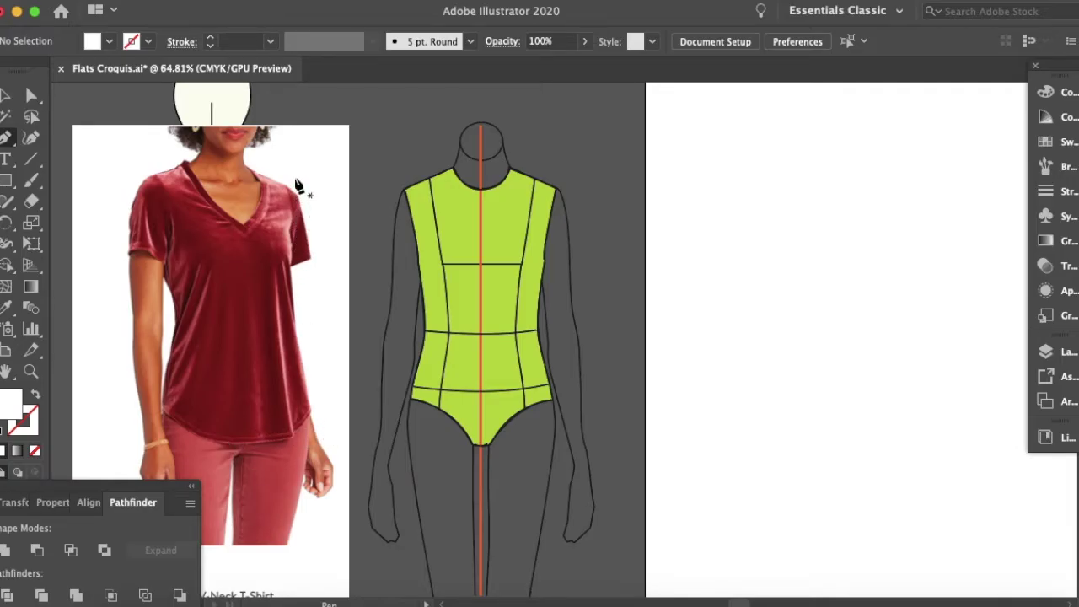
click(448, 172)
click(403, 187)
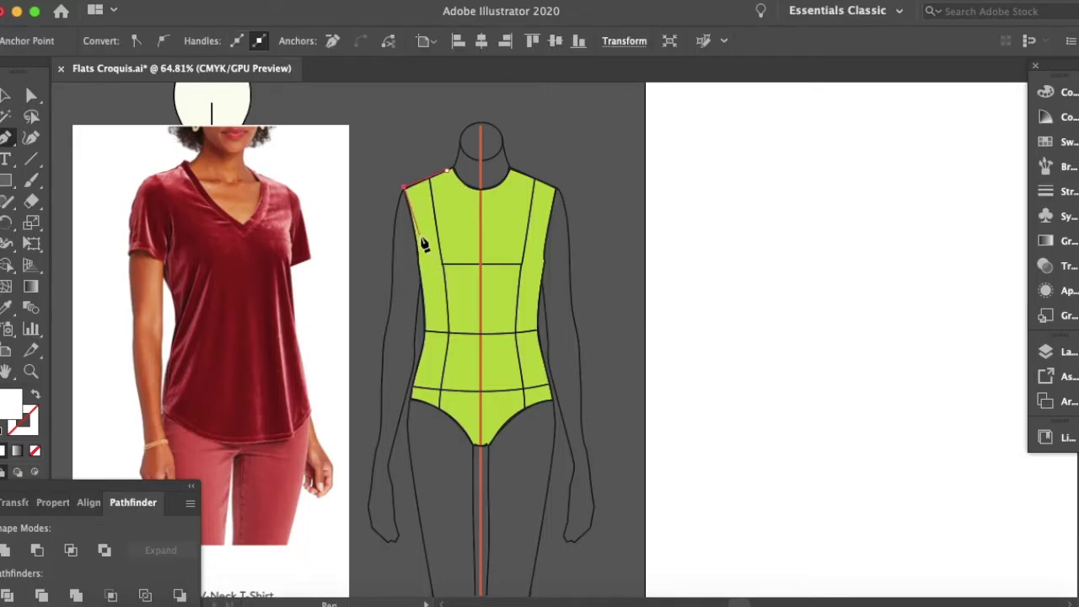
click(420, 241)
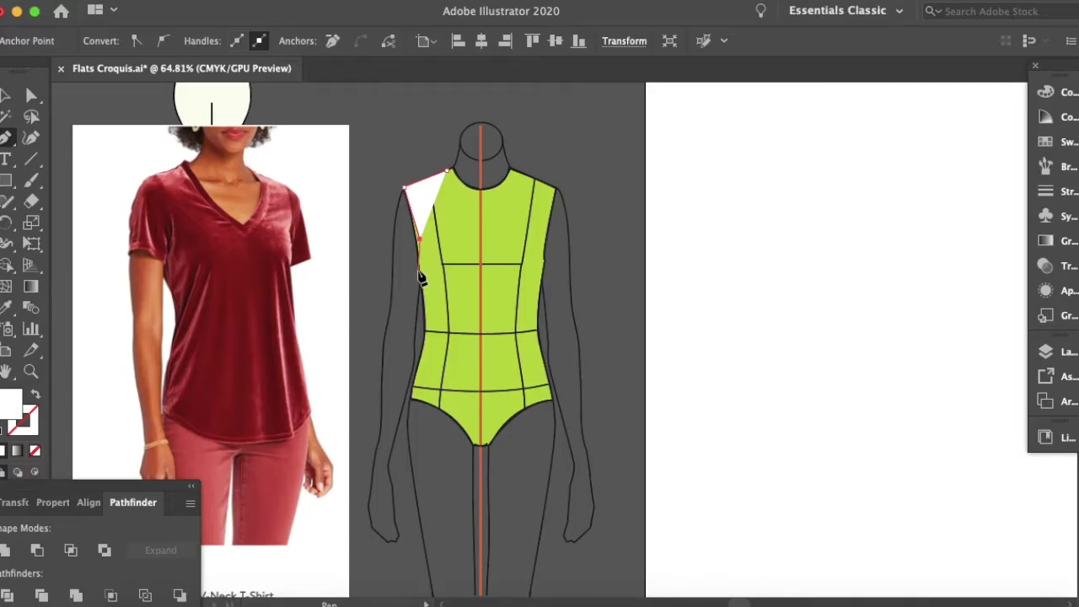
click(419, 273)
key(super+z)
key(super+z)
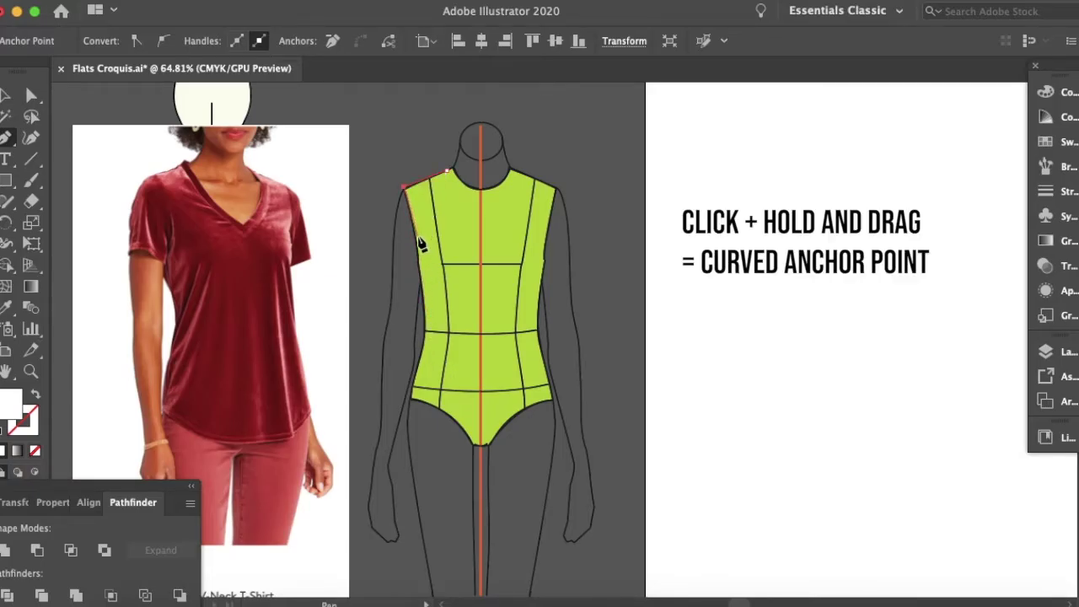
Continue the path with a curved armhole and a side seam shaped in at the waist, ending at the hip.
drag(415, 245, 421, 280)
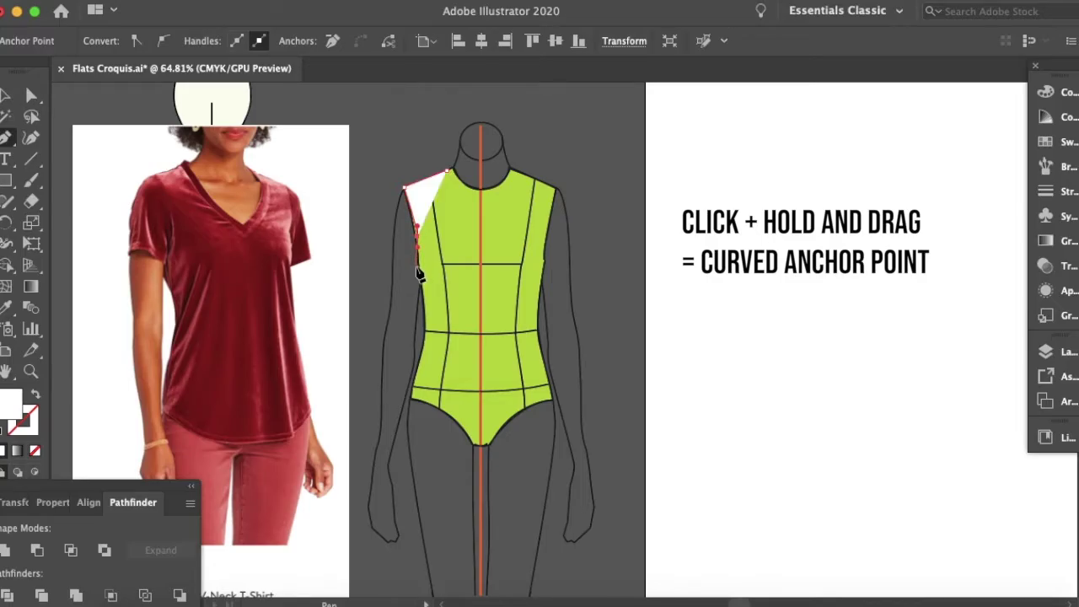
click(417, 267)
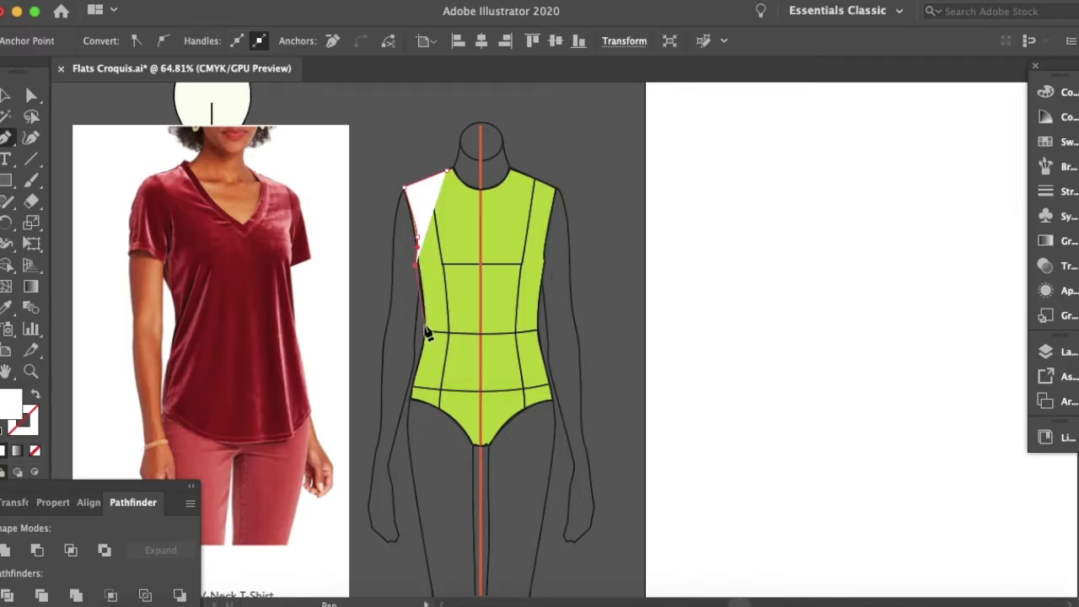
drag(423, 327, 421, 341)
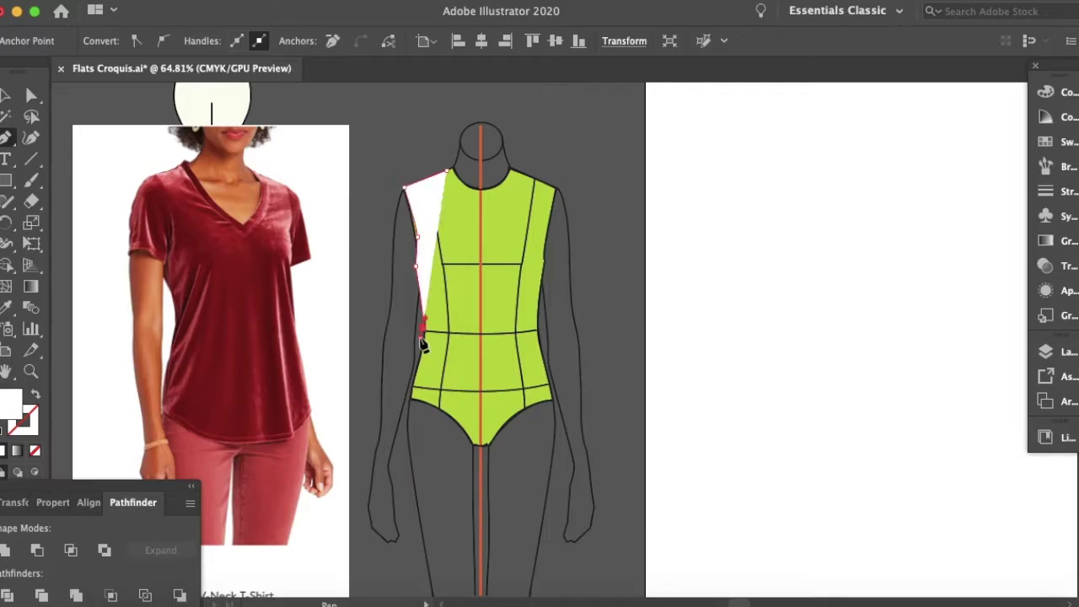
click(407, 401)
Draw the curved half hem from the hip to the centre front line, and resume the path at its neck point.
click(430, 409)
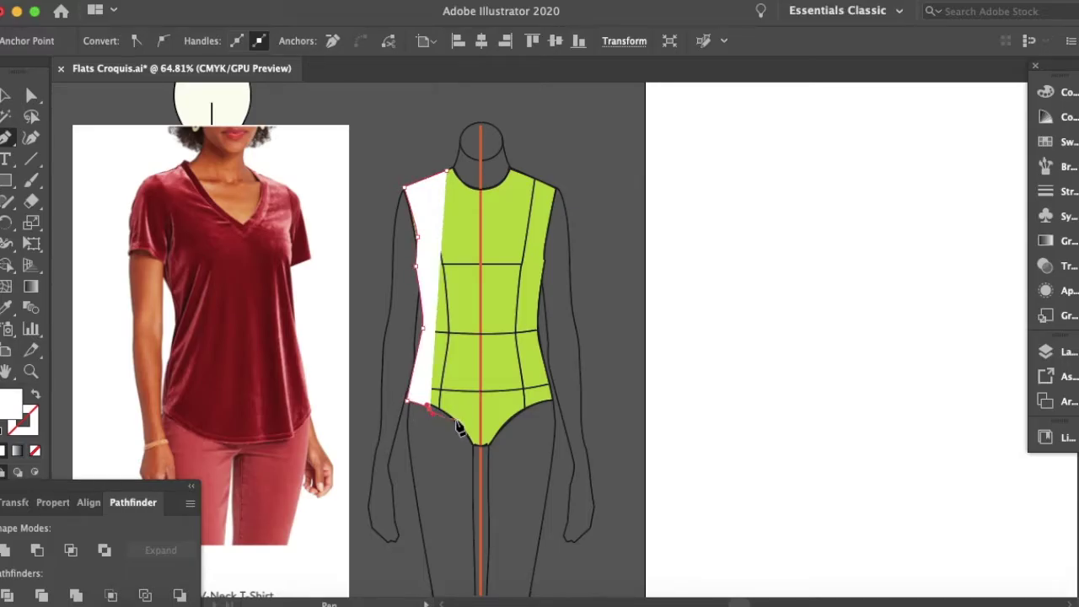
click(455, 430)
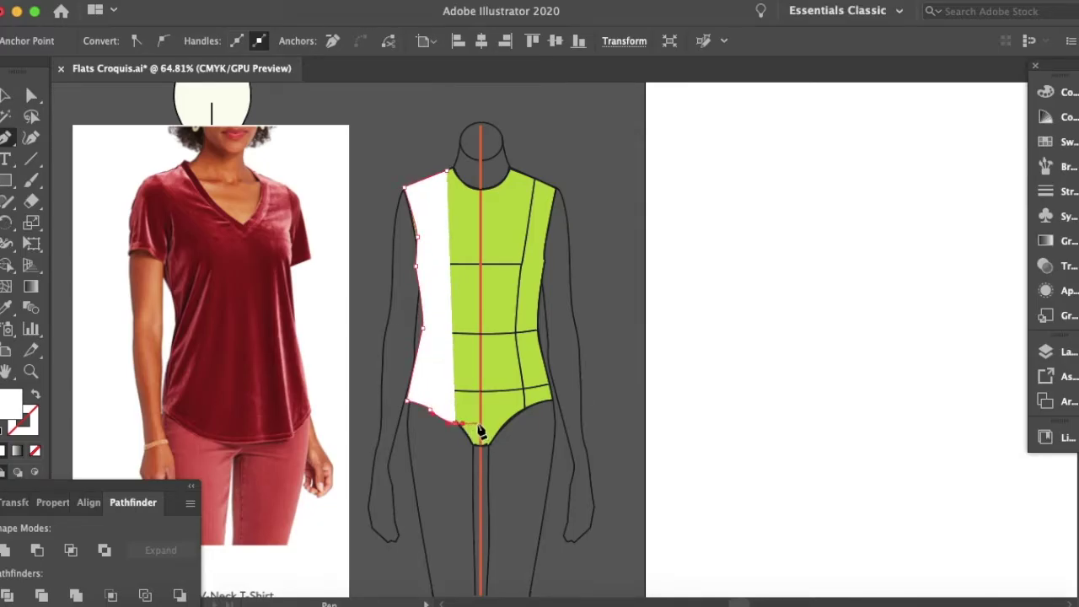
click(480, 428)
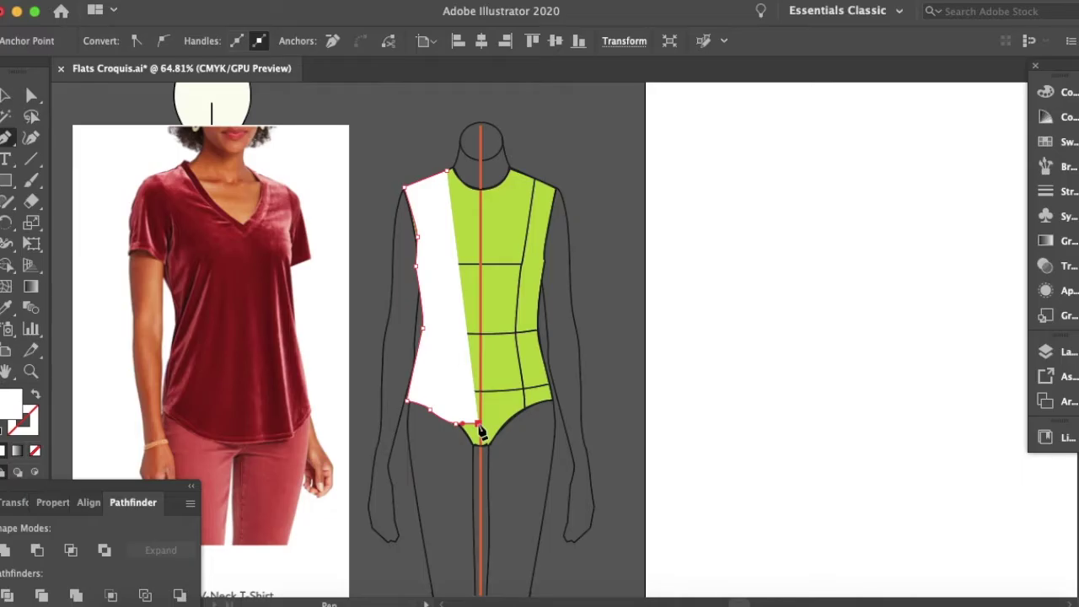
click(447, 172)
super+click(482, 242)
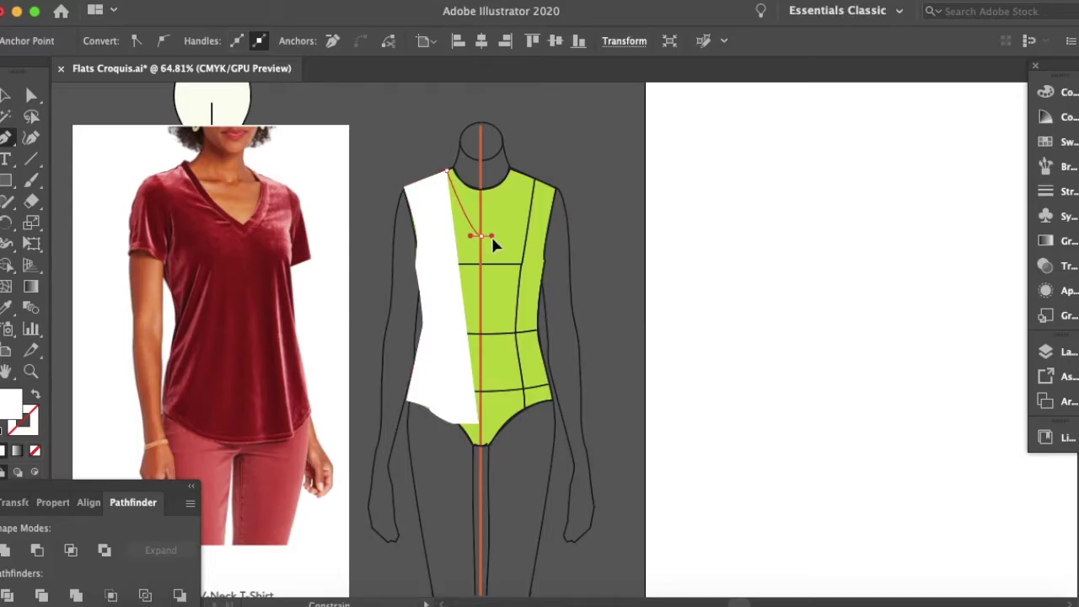
super+click(492, 238)
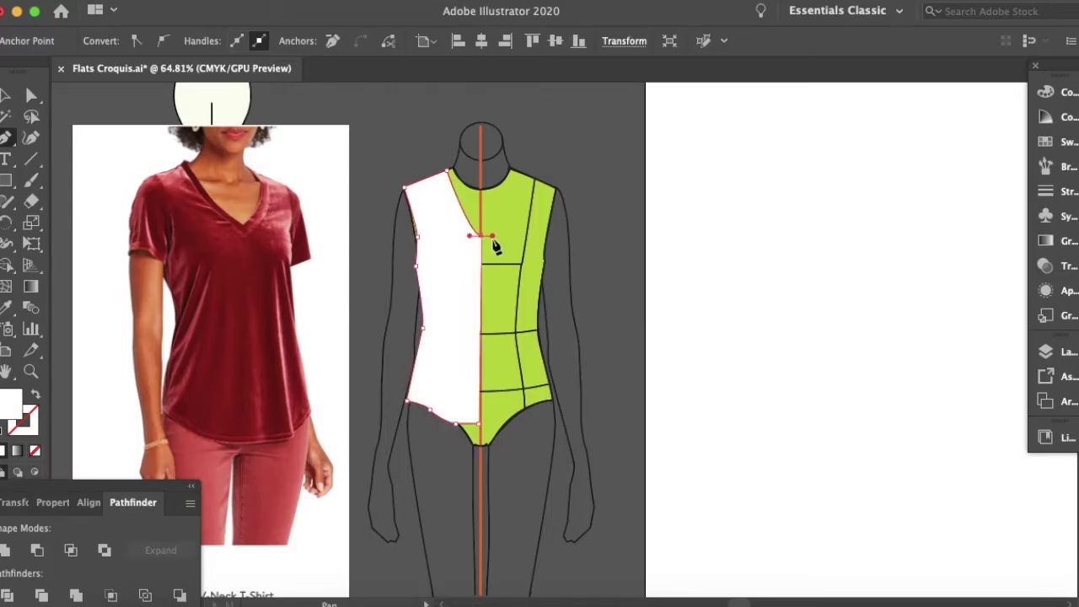
click(493, 239)
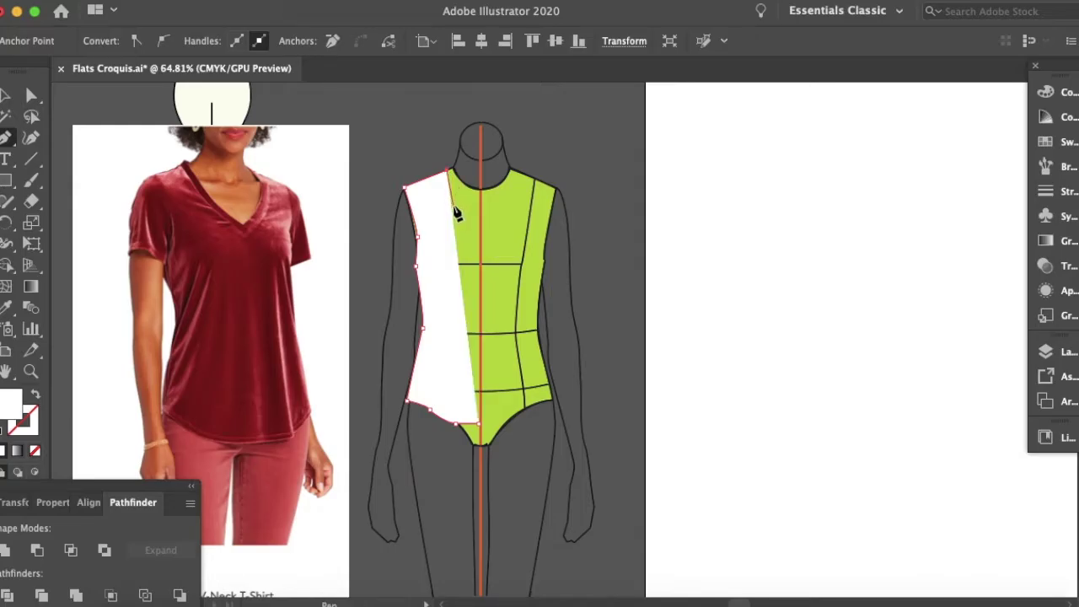
drag(458, 213, 481, 245)
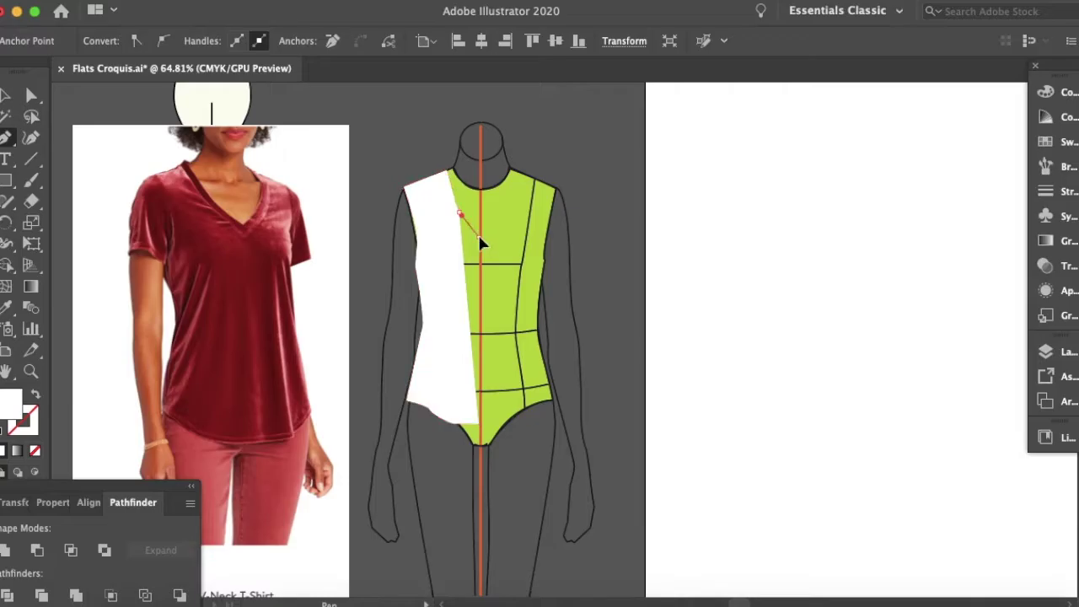
click(478, 236)
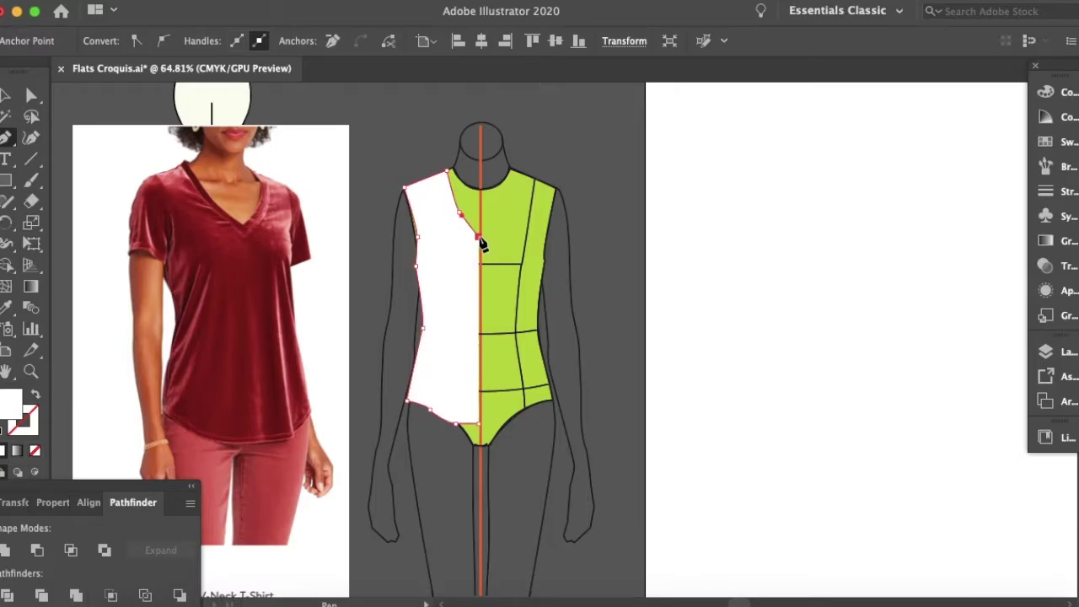
key(super+z)
key(super+z)
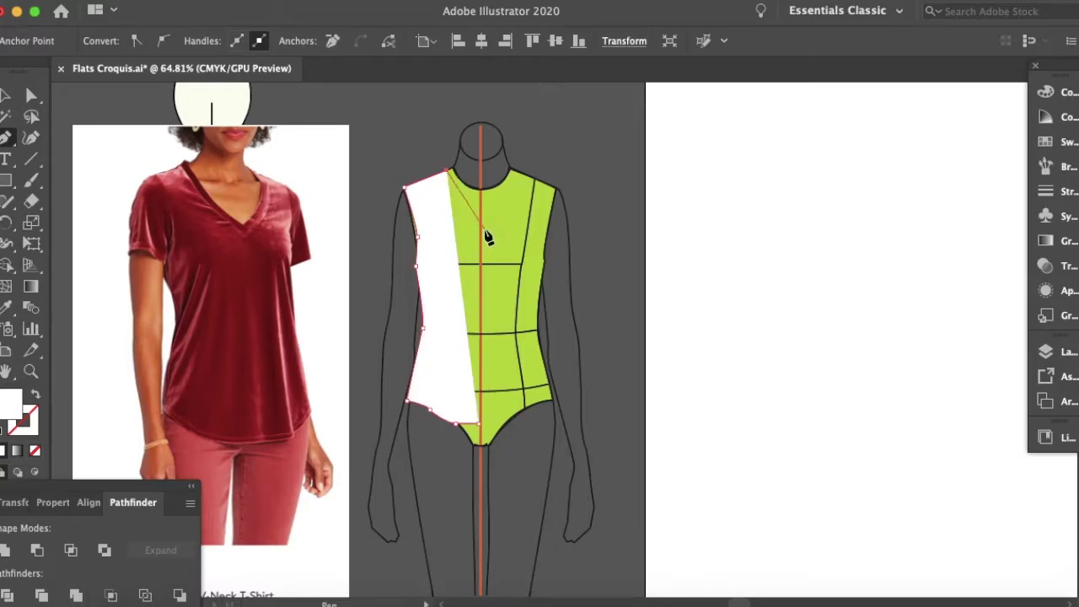
Draw the neckline as one curve from the neck point down to the centre front line.
drag(477, 233, 493, 234)
key(c)
key(v)
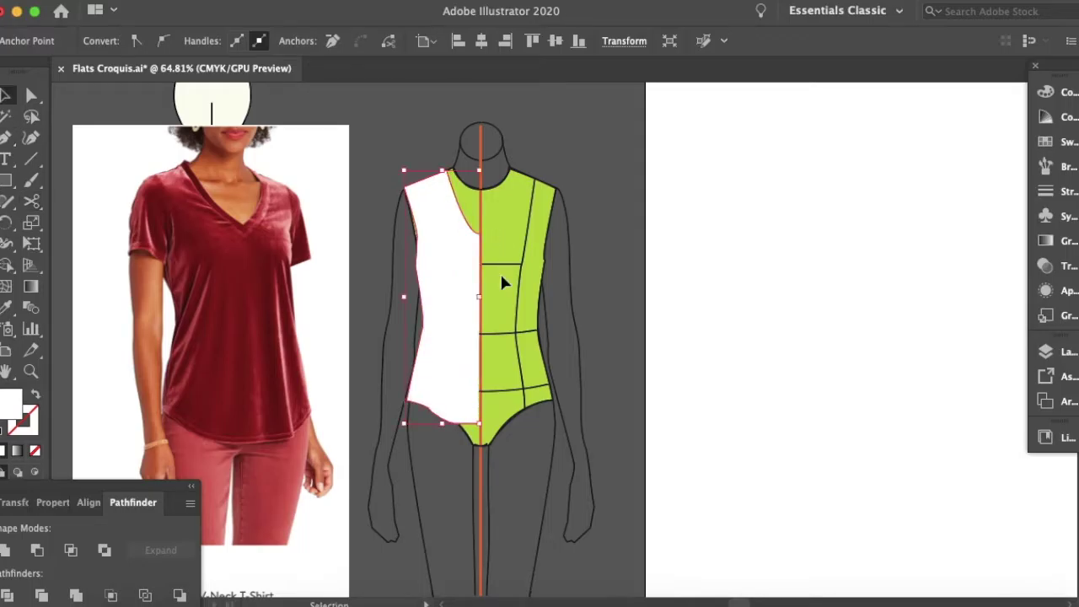
Reflect a copy of the half body across the centre front line to form the other side of the top.
click(450, 289)
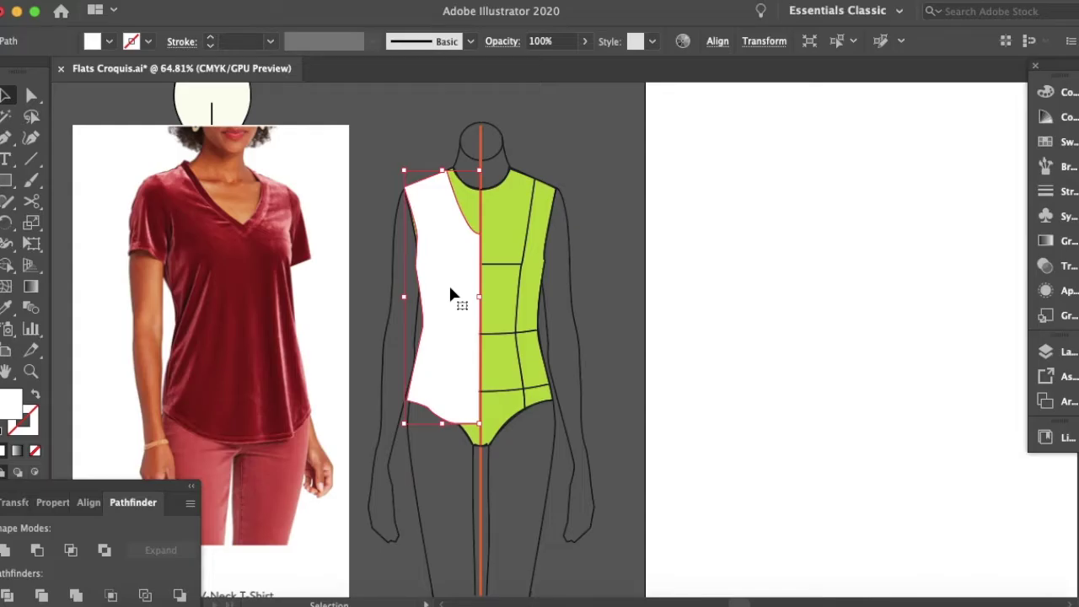
key(o)
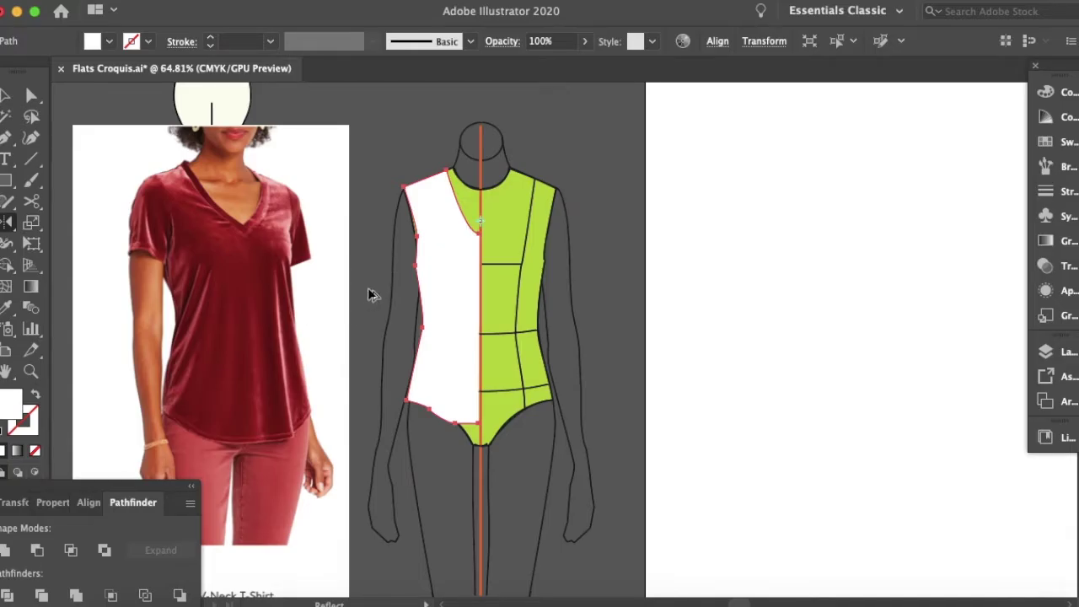
mouse_move(374, 292)
mouse_down()
mouse_move(566, 355)
mouse_move(583, 344)
mouse_up()
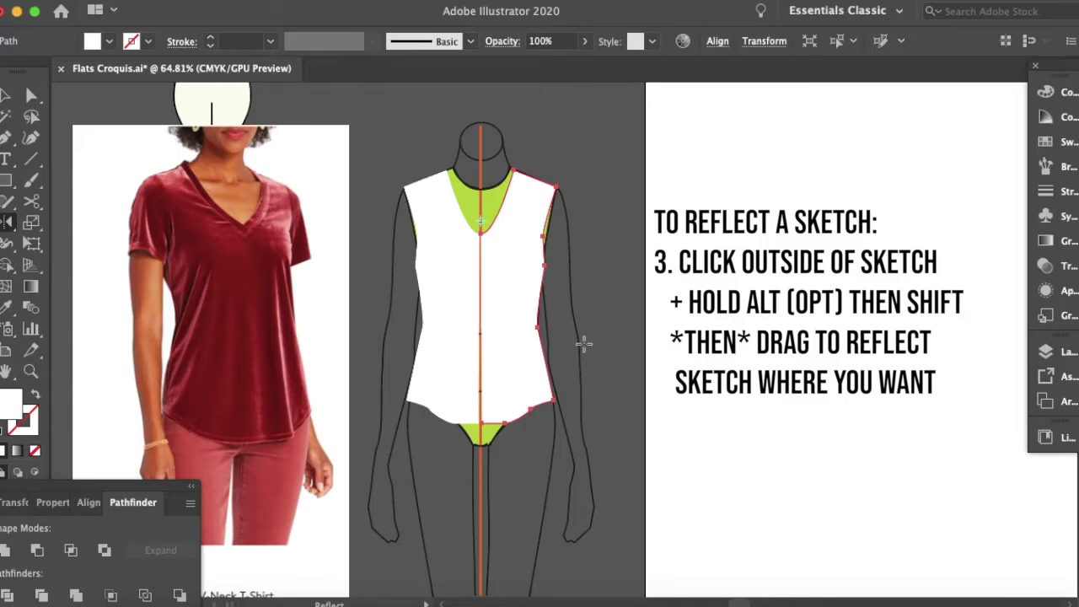
key(v)
click(584, 345)
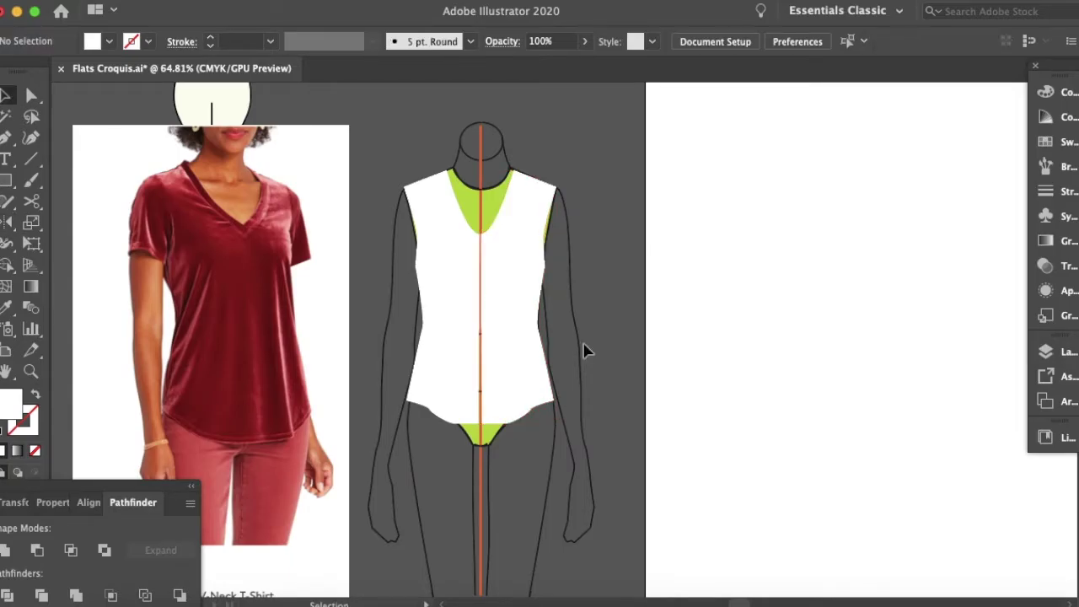
click(520, 324)
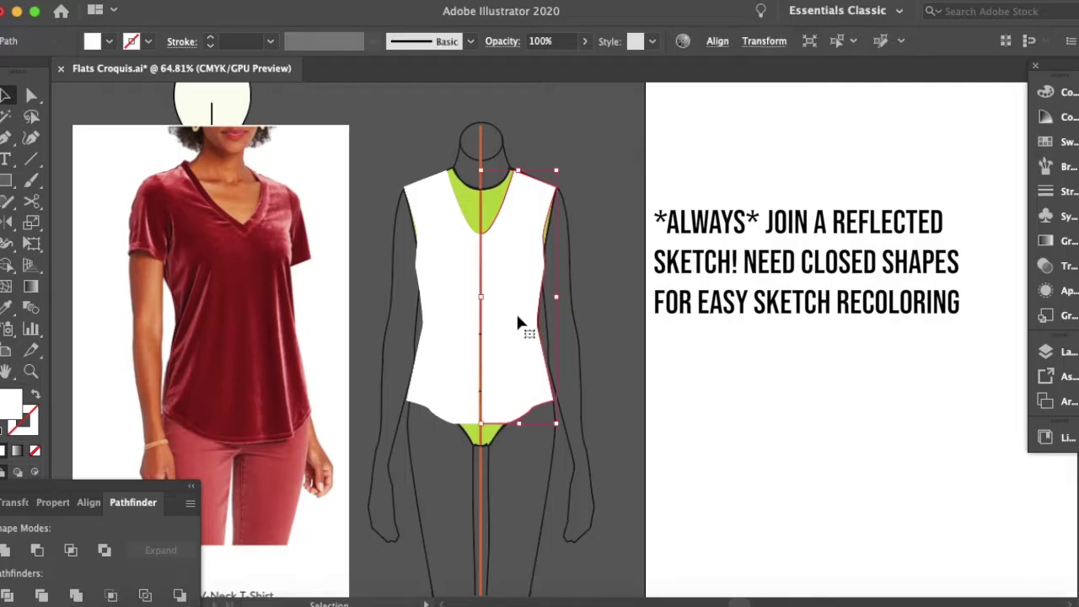
click(612, 327)
Average the two centre front hem anchors on both axes and join them.
scroll(489, 443, up, 8)
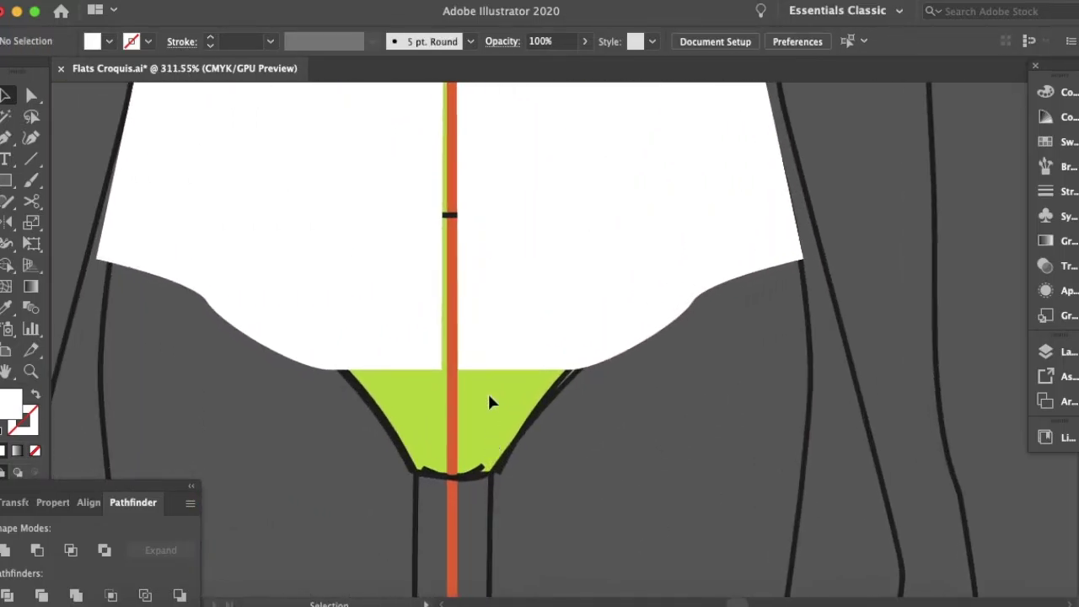
key(a)
click(460, 370)
shift+click(444, 377)
right_click(472, 393)
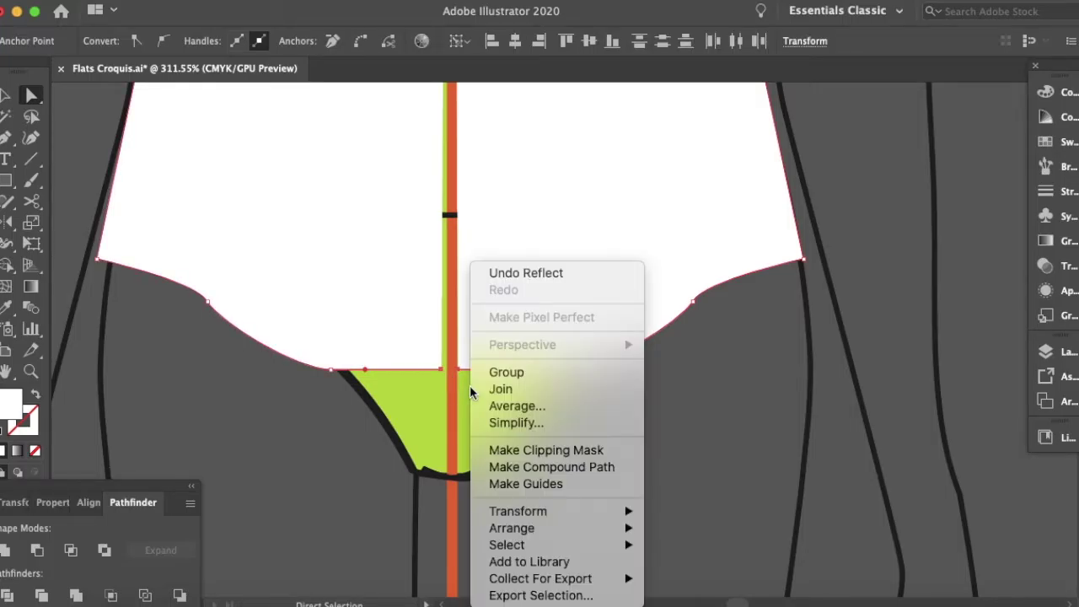
click(516, 407)
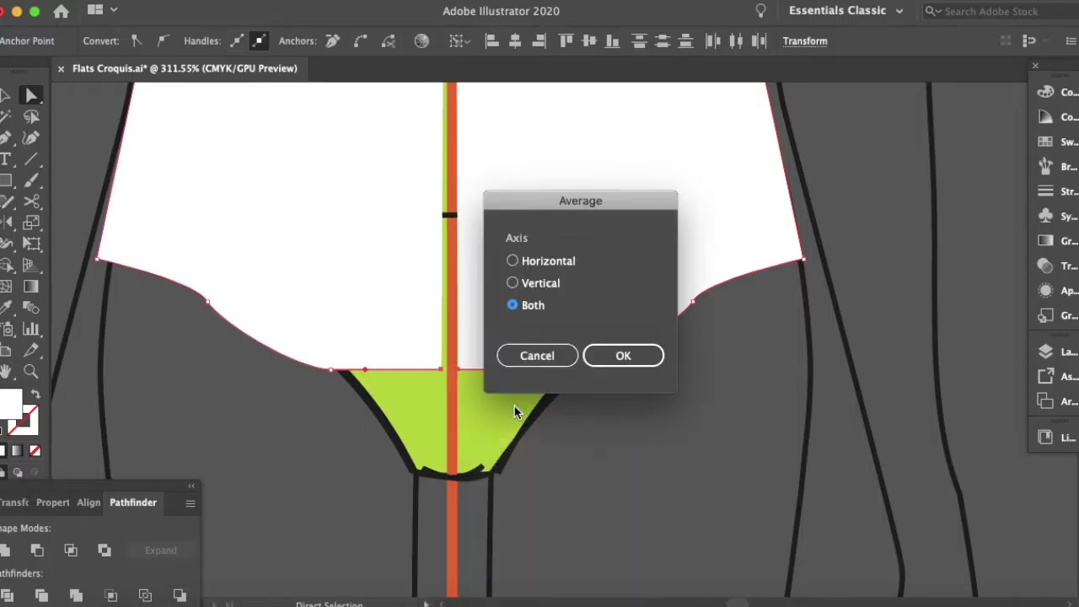
key(Return)
right_click(481, 393)
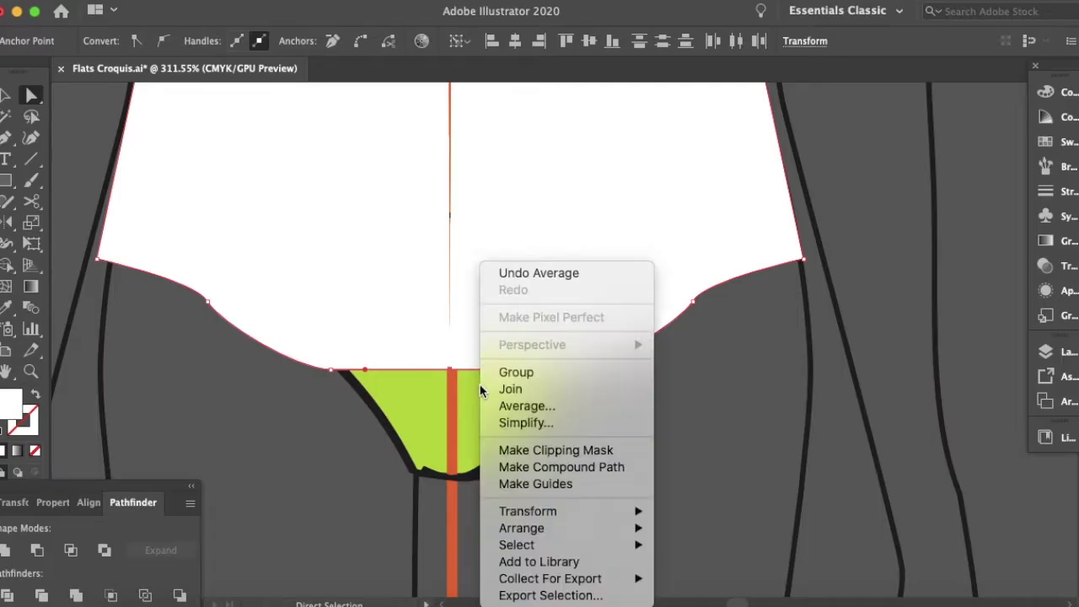
click(485, 385)
Join the two centre front anchors at the base of the neckline.
scroll(486, 391, up, 1)
scroll(485, 391, up, 10)
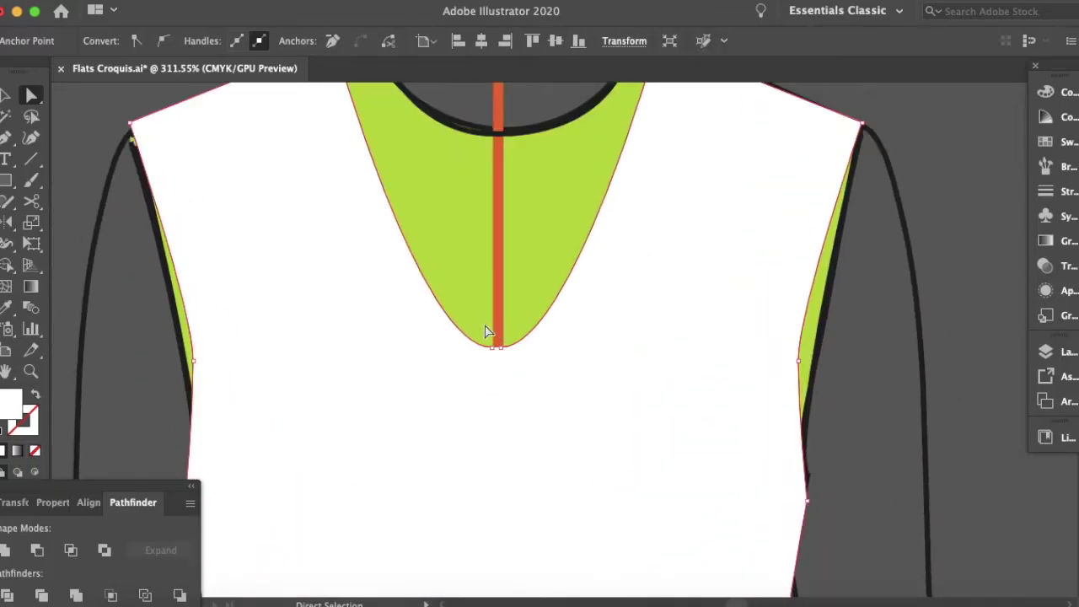
click(503, 341)
right_click(501, 336)
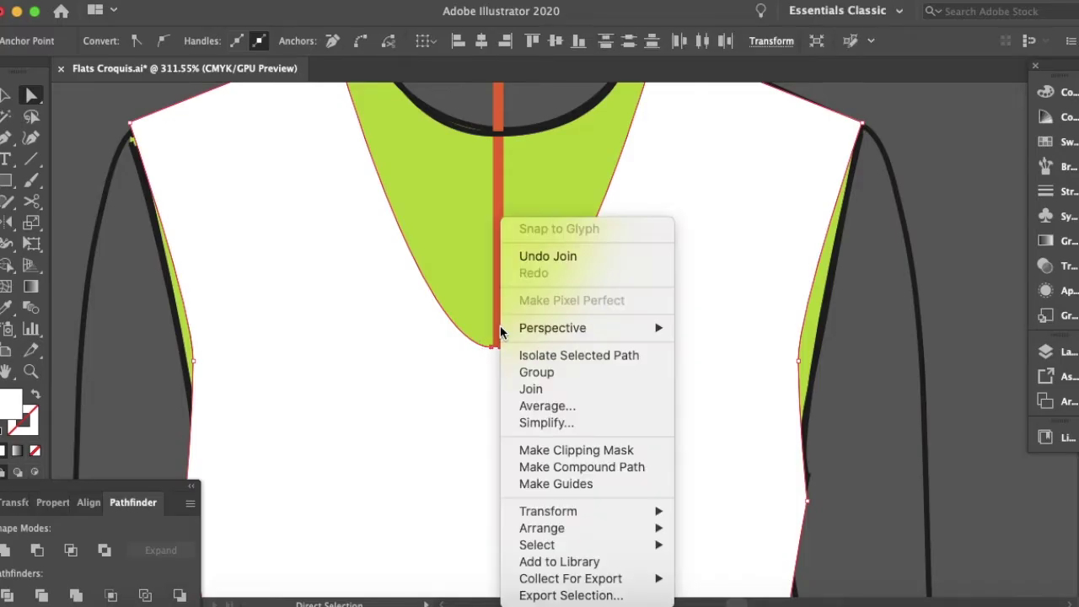
click(527, 386)
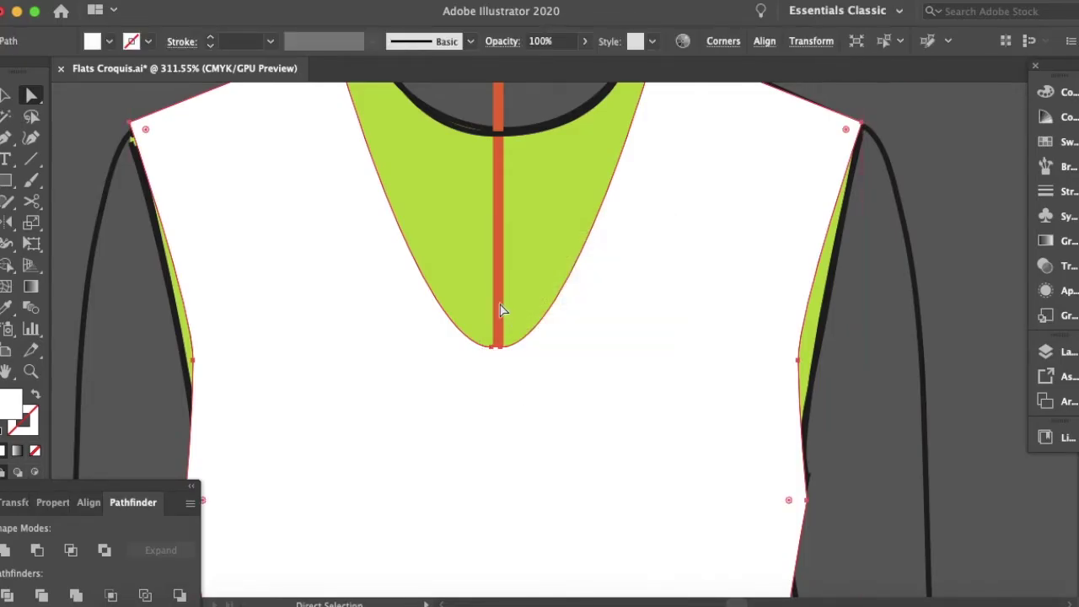
Try to average the joined anchors at the centre of the neckline.
right_click(502, 310)
click(533, 402)
click(633, 362)
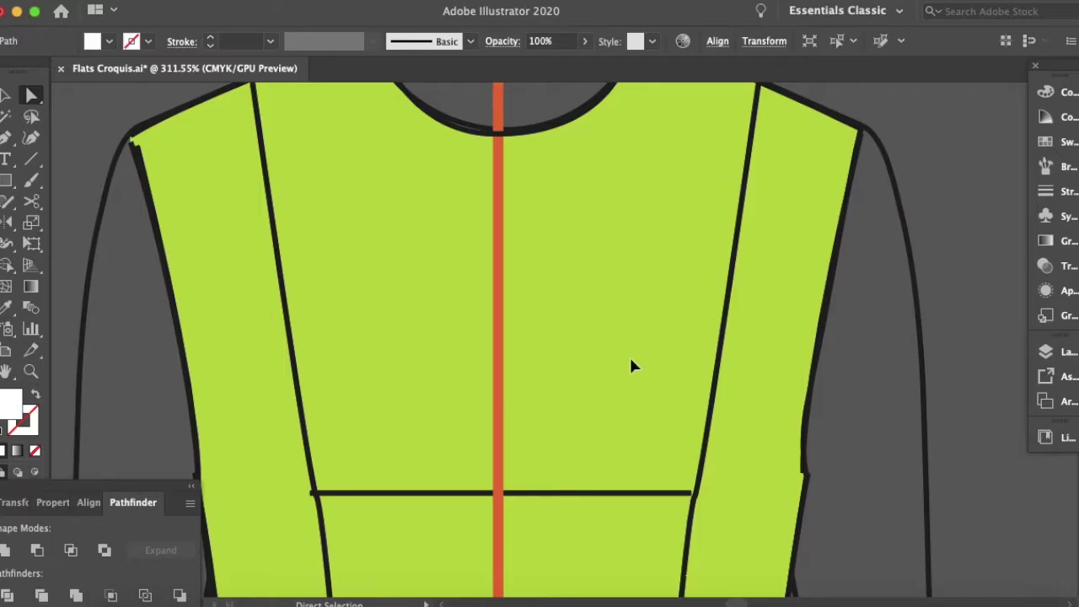
Undo the last change, and average and join the two centre front anchors at the base of the neckline.
key(ctrl+z)
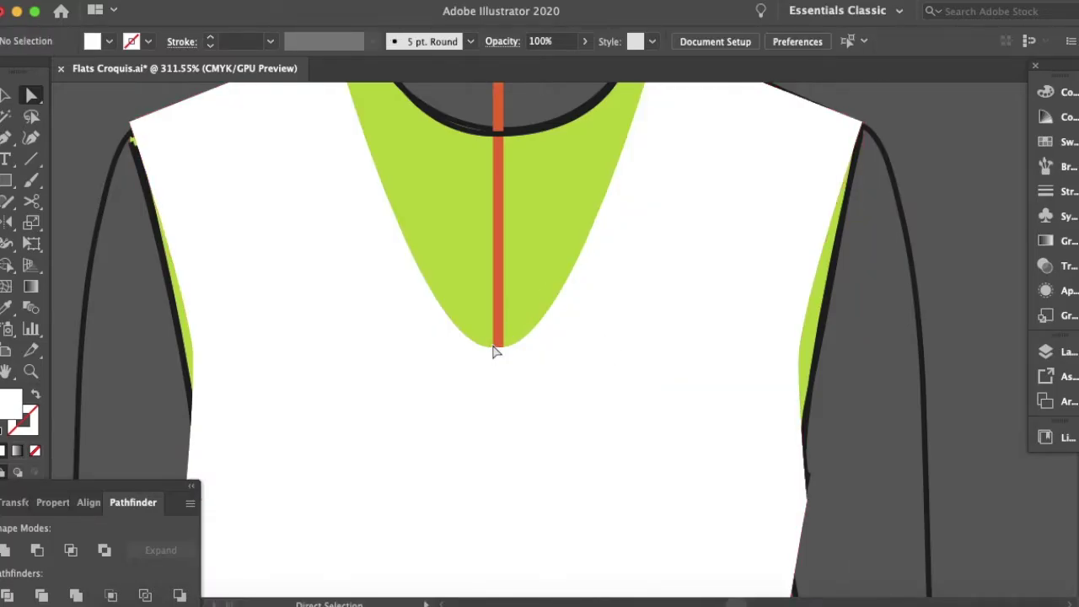
click(496, 348)
right_click(497, 342)
click(540, 405)
click(625, 355)
right_click(500, 318)
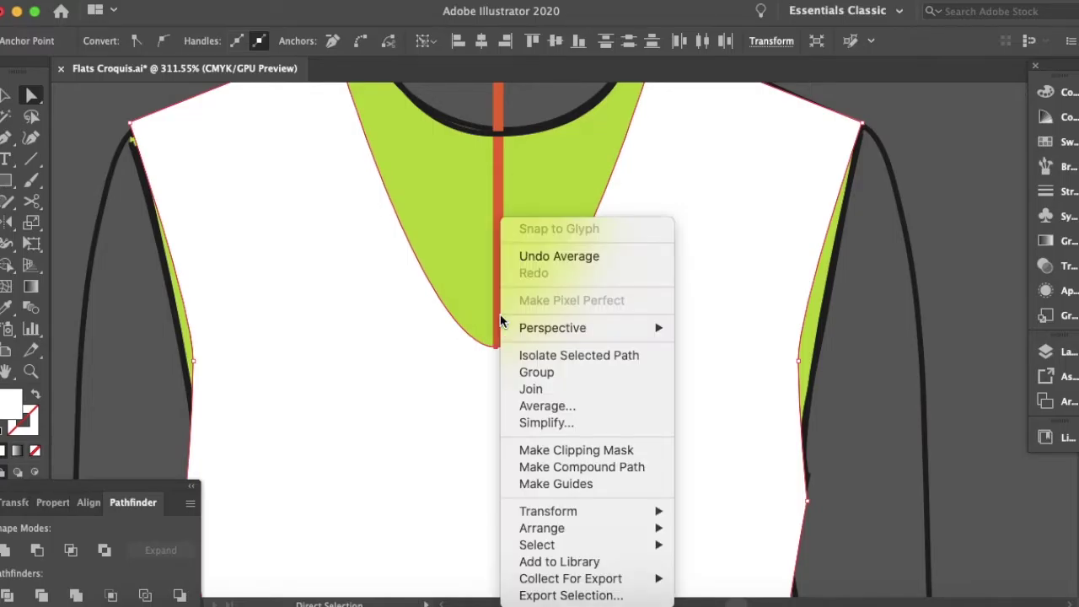
click(531, 390)
scroll(500, 408, down, 3)
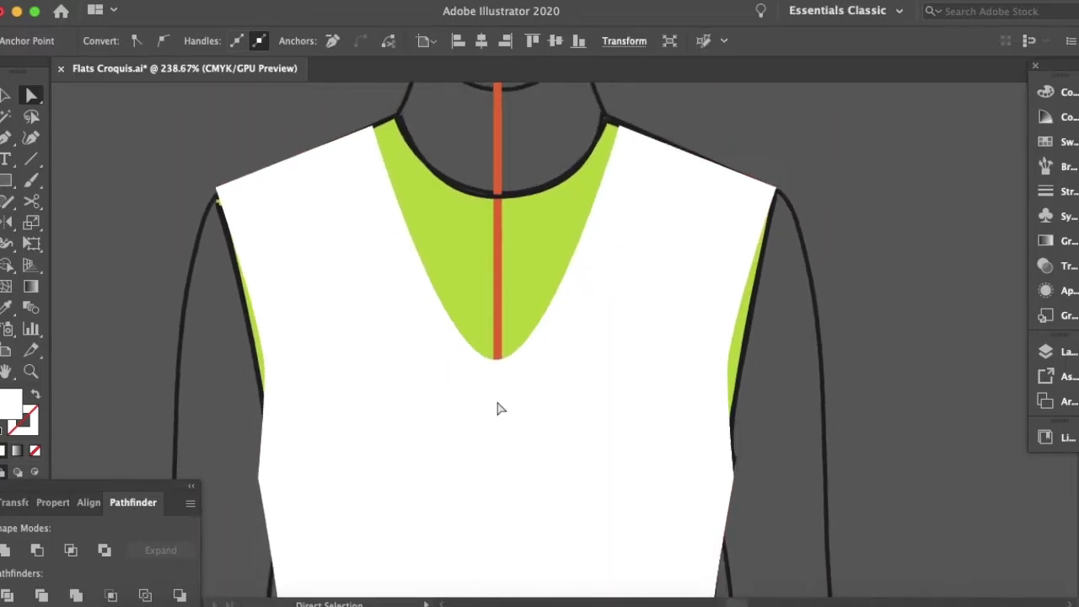
Give the joined white body shape a black 1 pt stroke.
key(v)
click(1045, 92)
click(836, 336)
scroll(836, 337, down, 5)
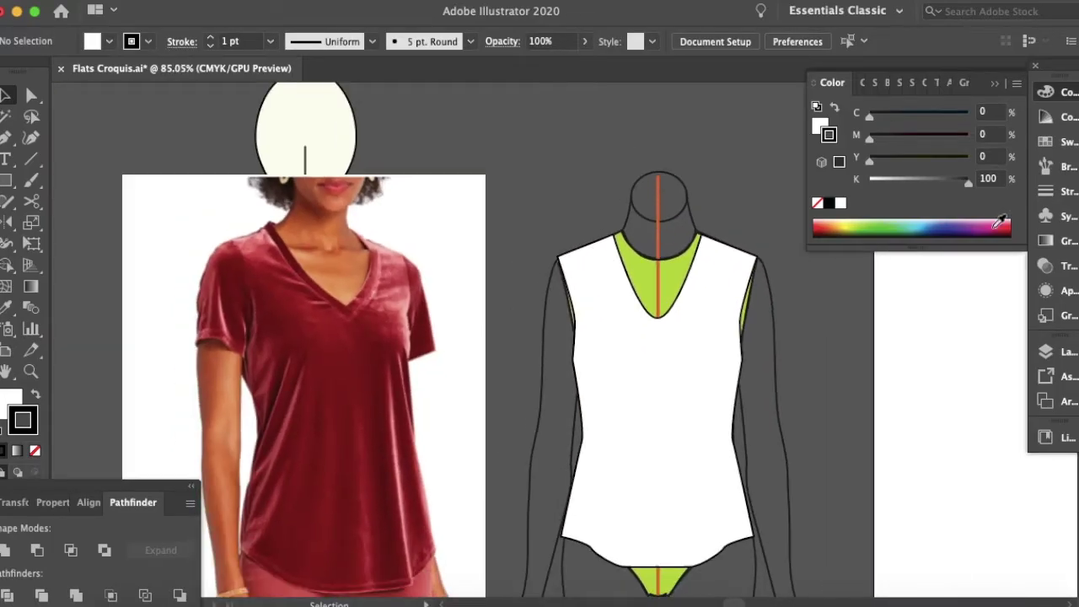
click(996, 83)
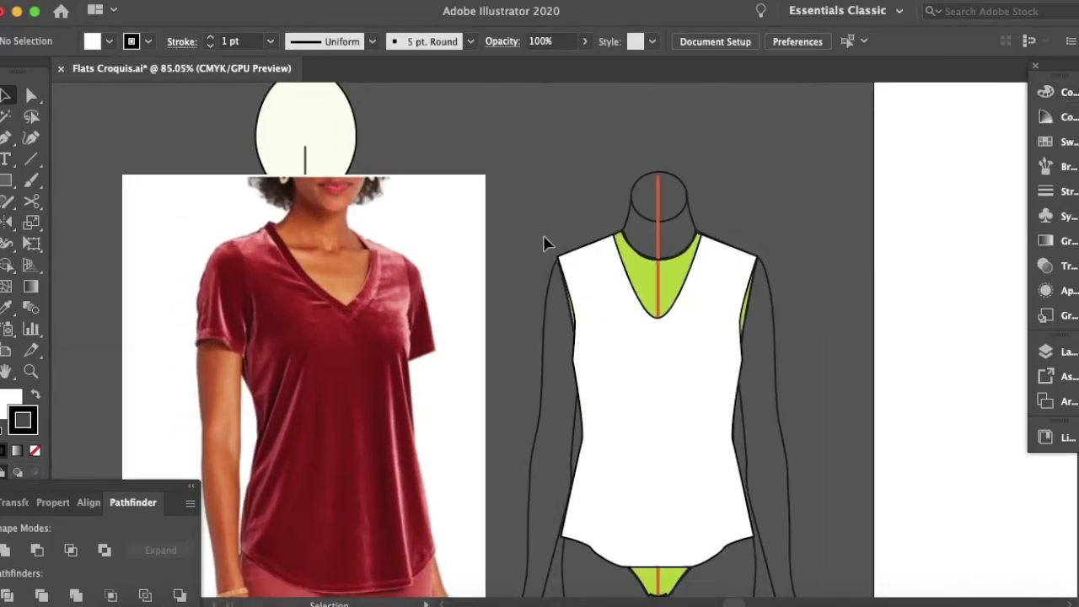
Move both shoulder tip anchors of the body slightly inward along the croquis shoulder line.
scroll(544, 242, up, 5)
scroll(544, 243, up, 1)
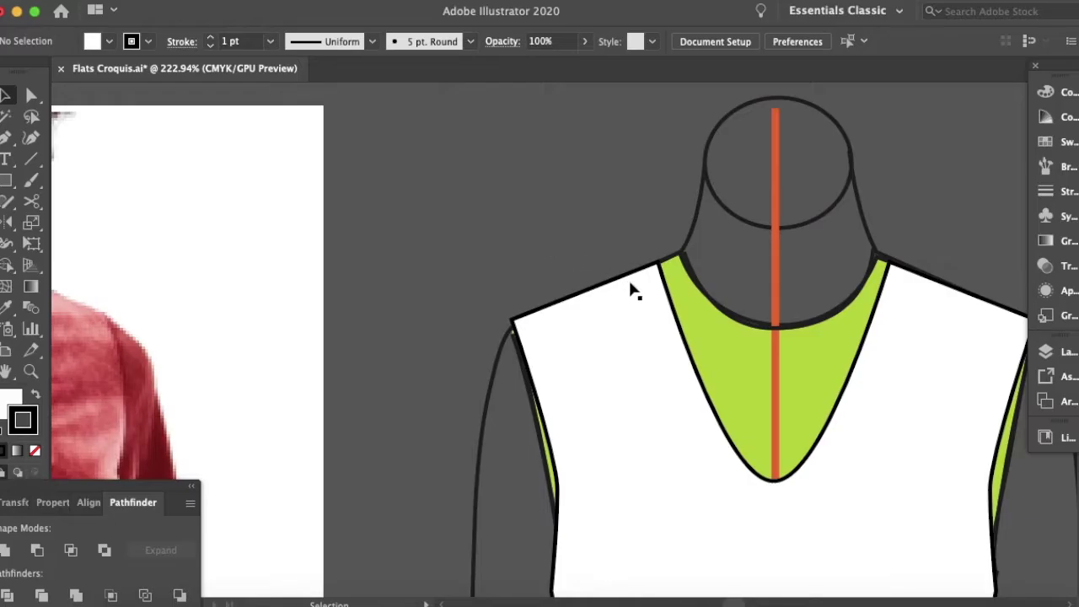
scroll(573, 291, right, 2)
key(a)
click(479, 303)
drag(482, 306, 483, 298)
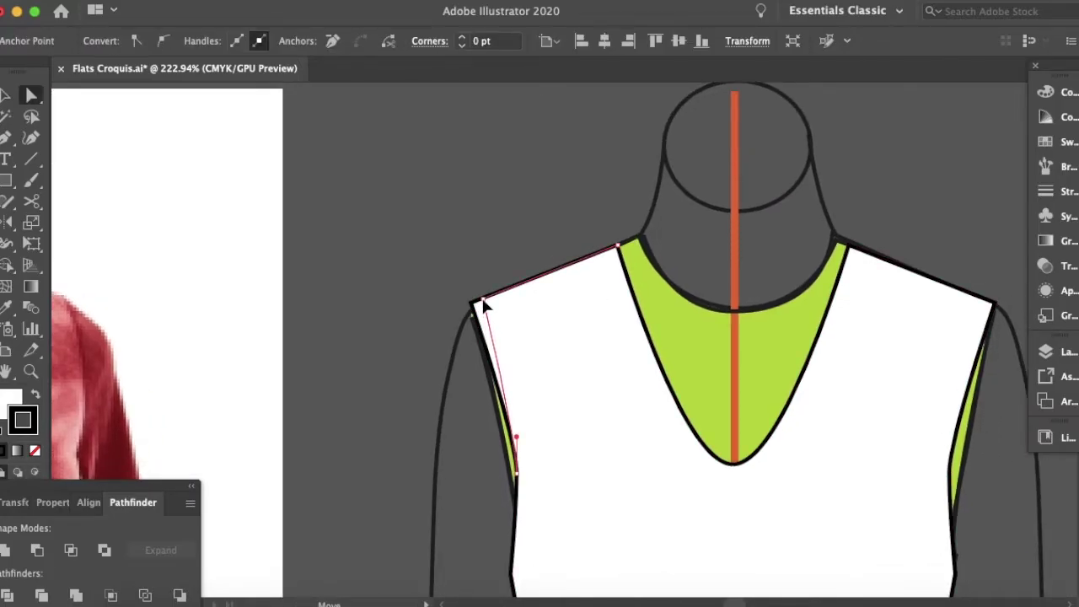
drag(483, 301, 482, 303)
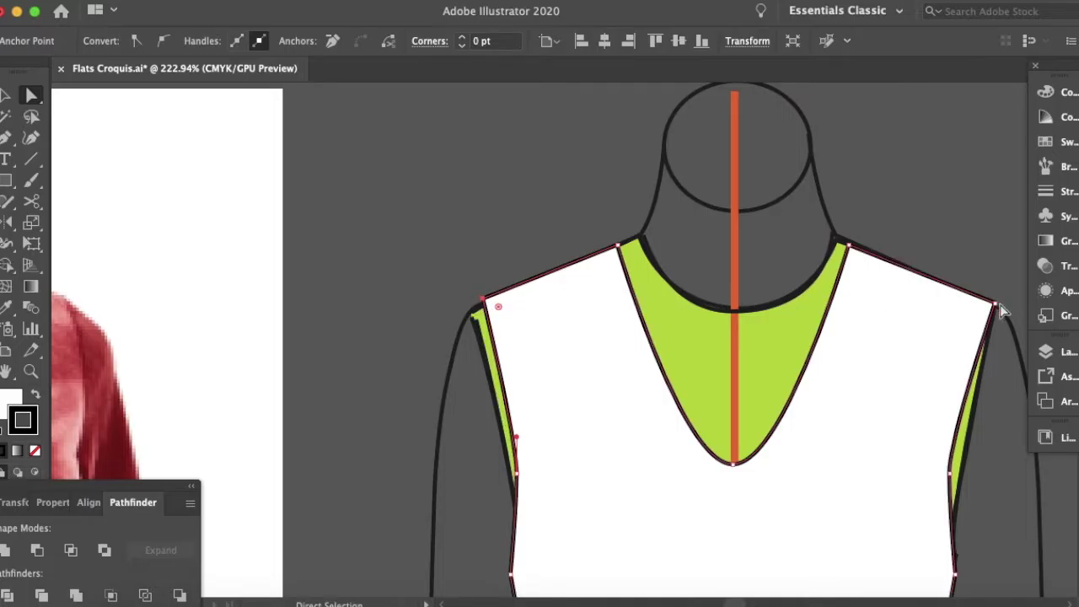
drag(996, 306, 983, 299)
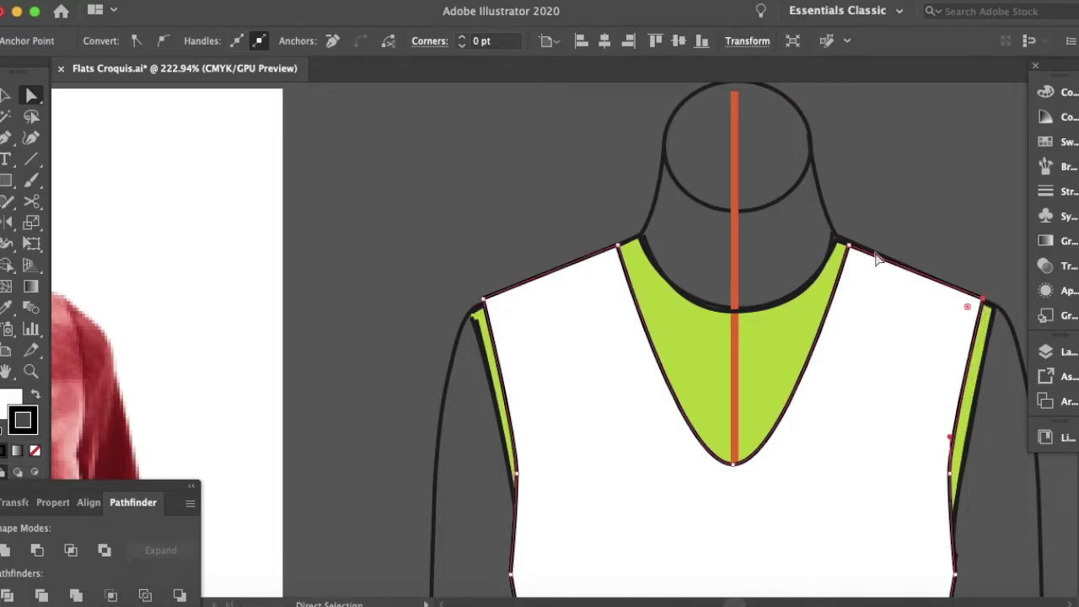
key(v)
click(523, 244)
scroll(524, 244, down, 3)
scroll(524, 250, down, 5)
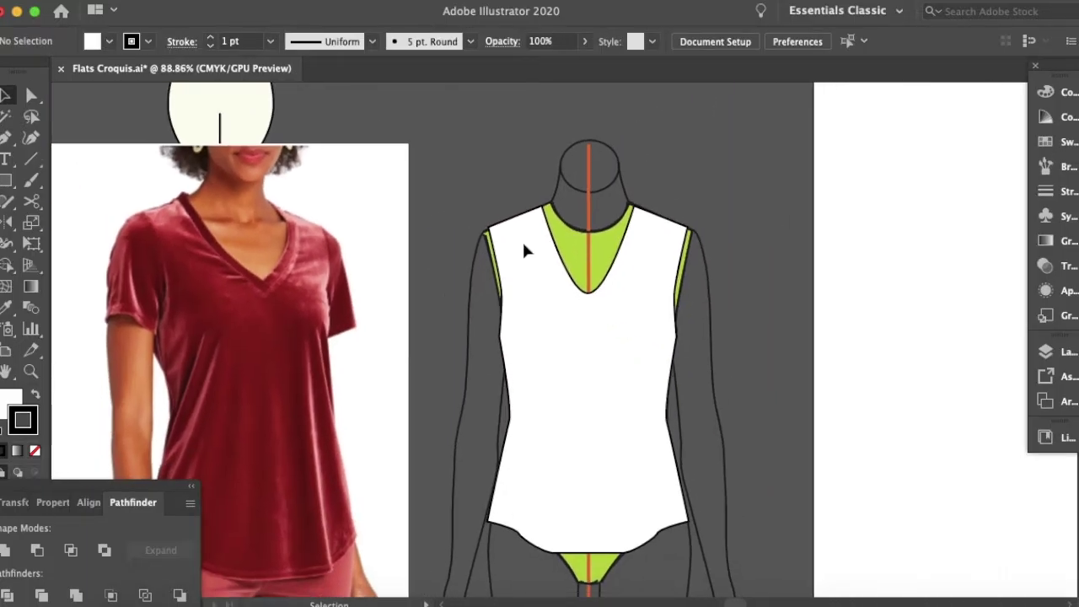
Refine the hem by adjusting its two side curve anchors and lowering and smoothing the centre front anchor.
scroll(521, 239, down, 3)
scroll(522, 239, left, 2)
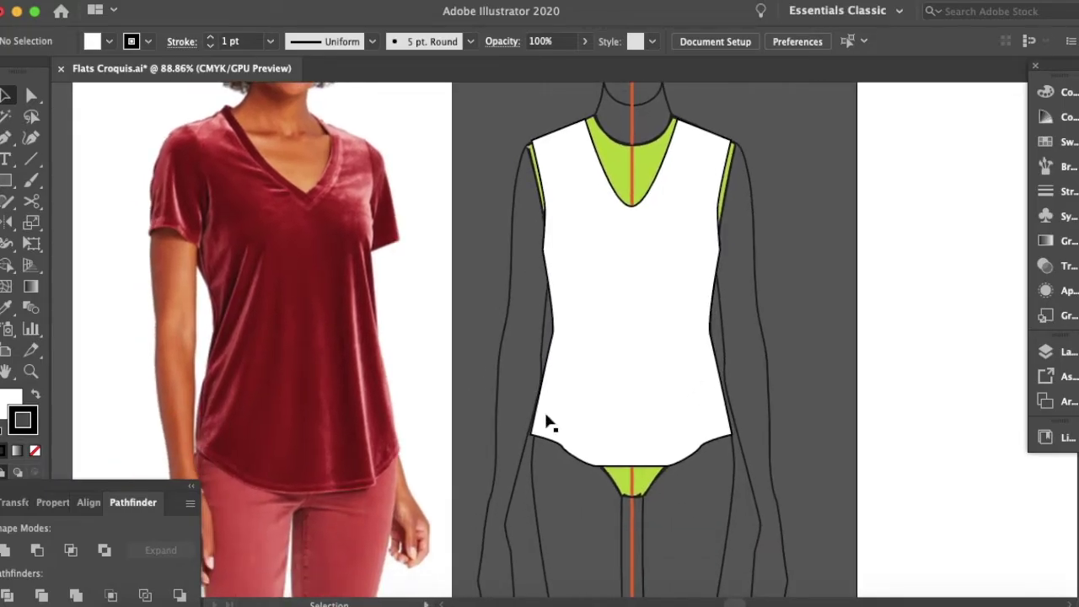
key(a)
click(559, 449)
shift+click(700, 449)
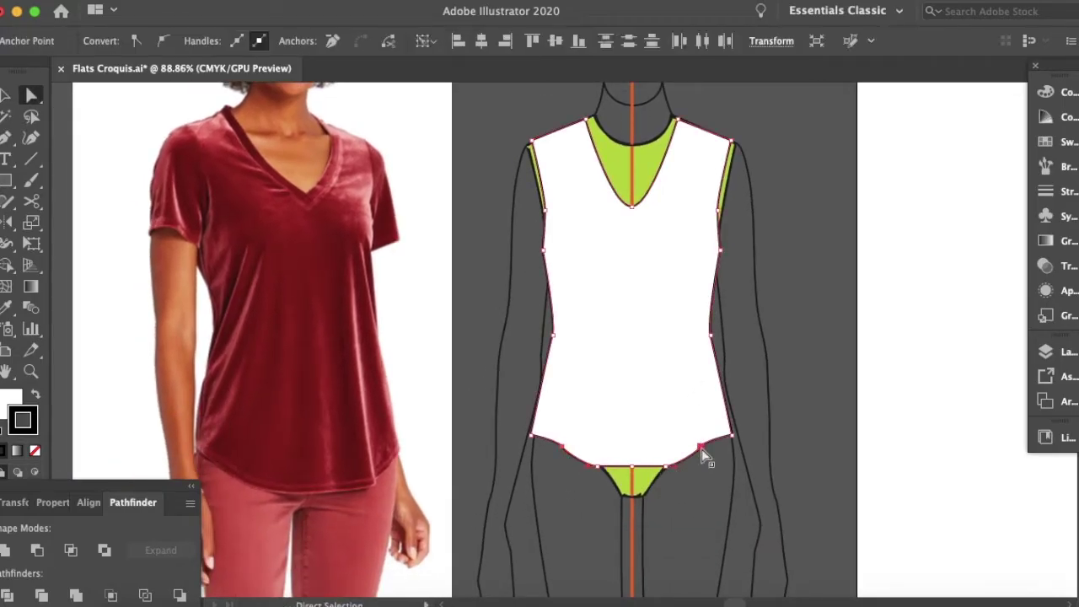
click(749, 483)
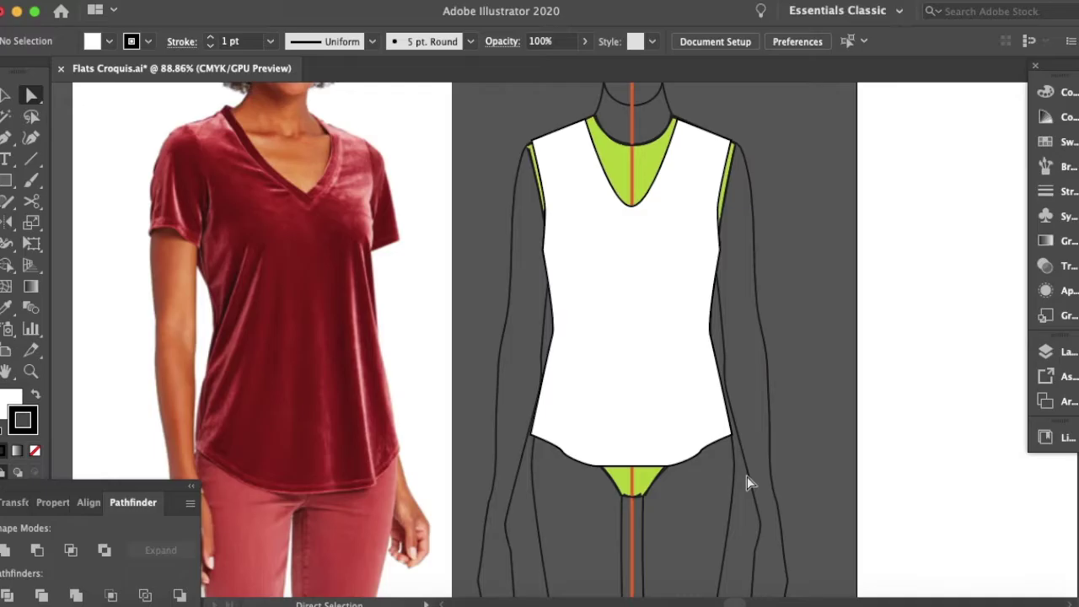
click(629, 462)
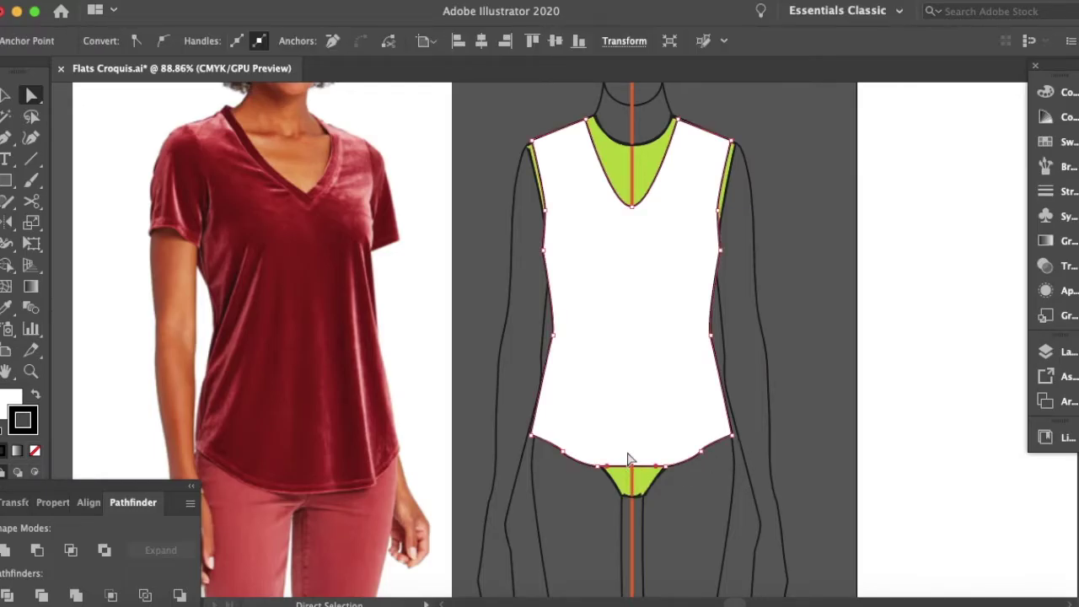
scroll(645, 493, up, 2)
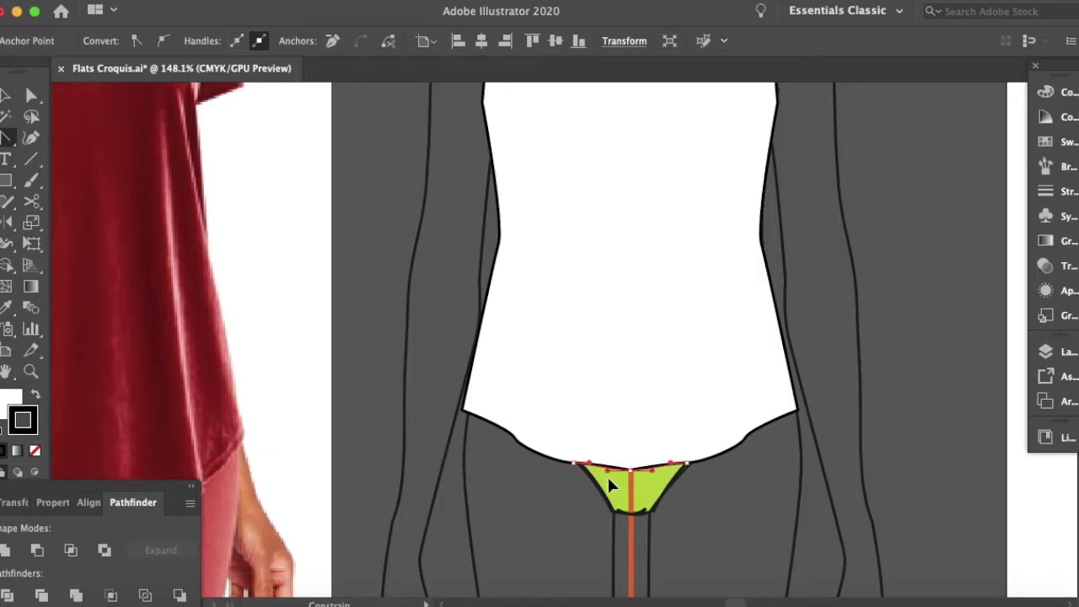
key(a)
click(689, 520)
scroll(691, 518, down, 2)
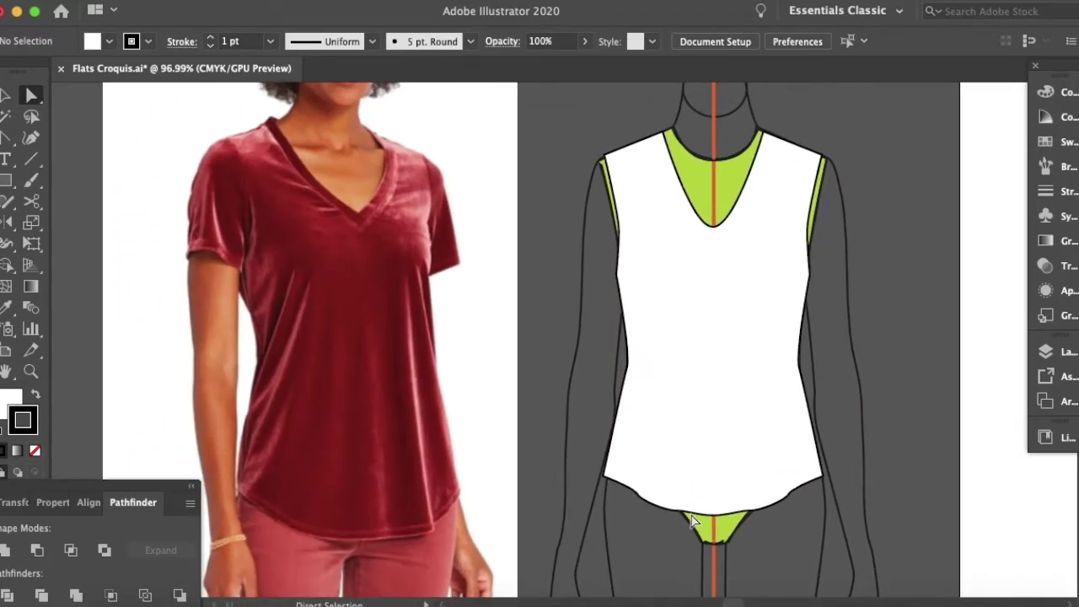
Select the whole body shape and nudge it slightly left towards the croquis centre front line.
scroll(691, 519, right, 3)
scroll(691, 520, up, 2)
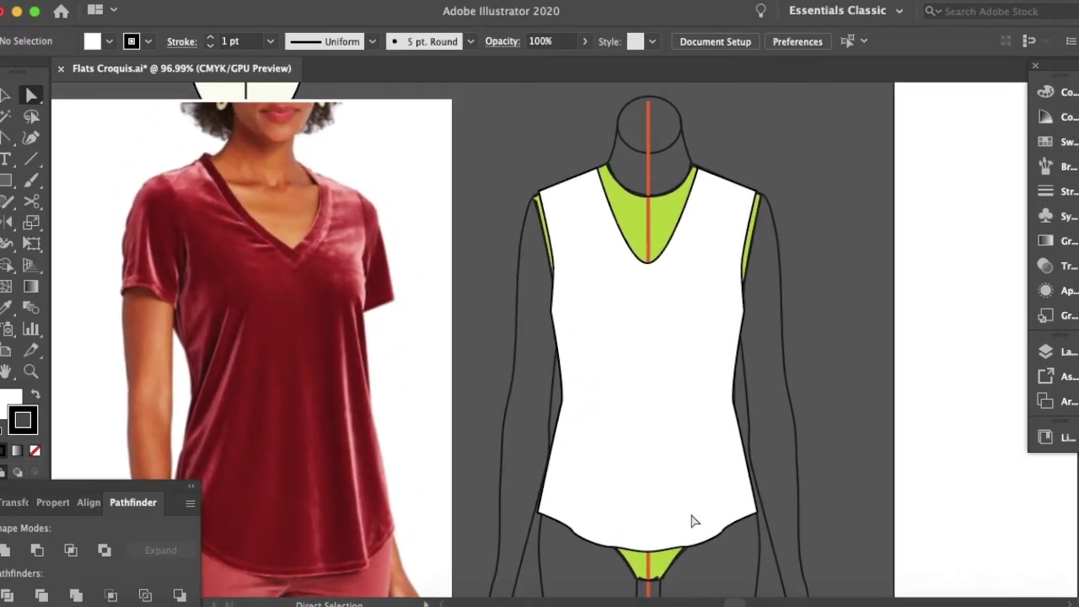
key(v)
click(684, 500)
mouse_move(684, 501)
mouse_down()
mouse_move(666, 491)
mouse_move(687, 486)
mouse_up()
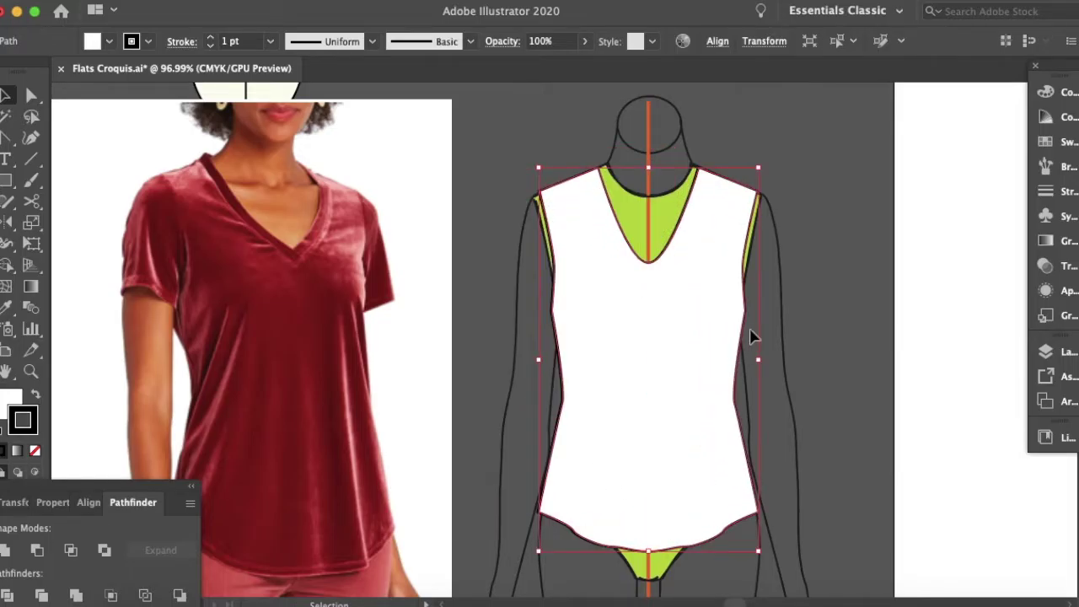
key(Left)
key(Left)
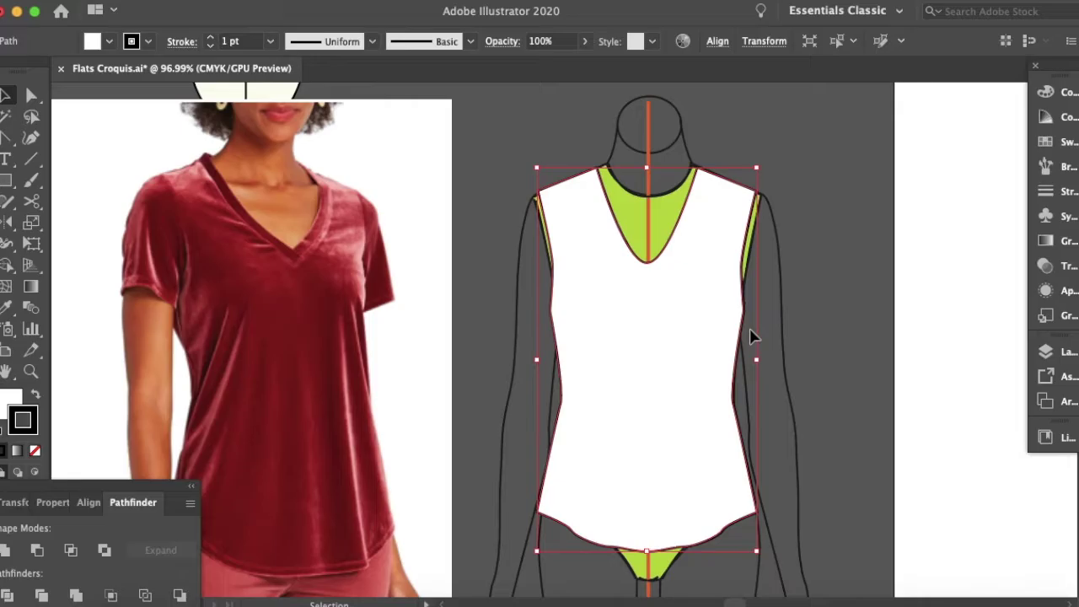
Align the body shape by its horizontal centre.
key(a)
scroll(649, 274, up, 5)
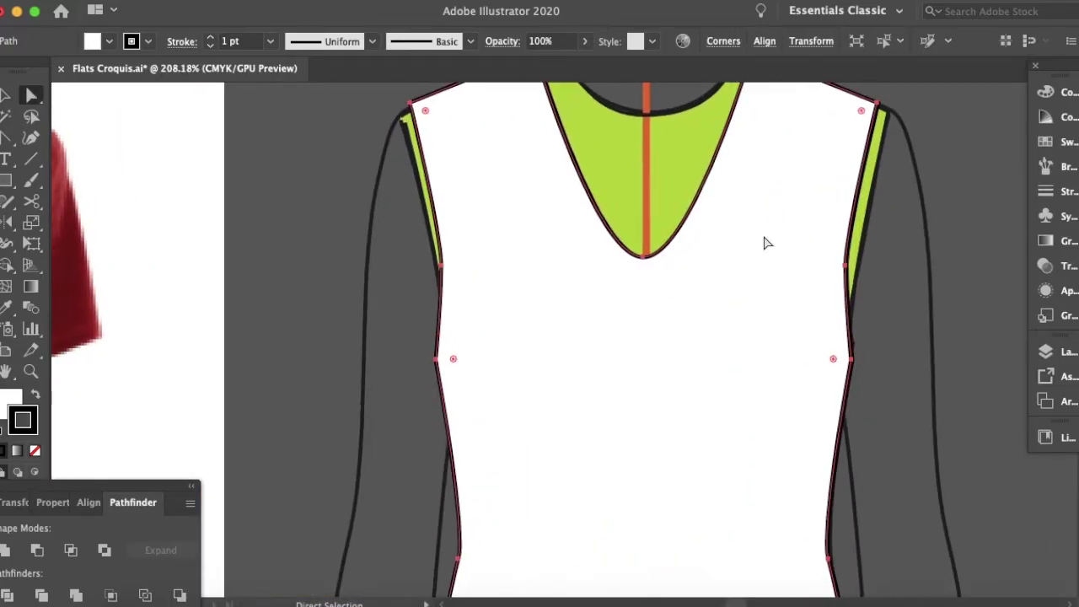
key(v)
click(89, 502)
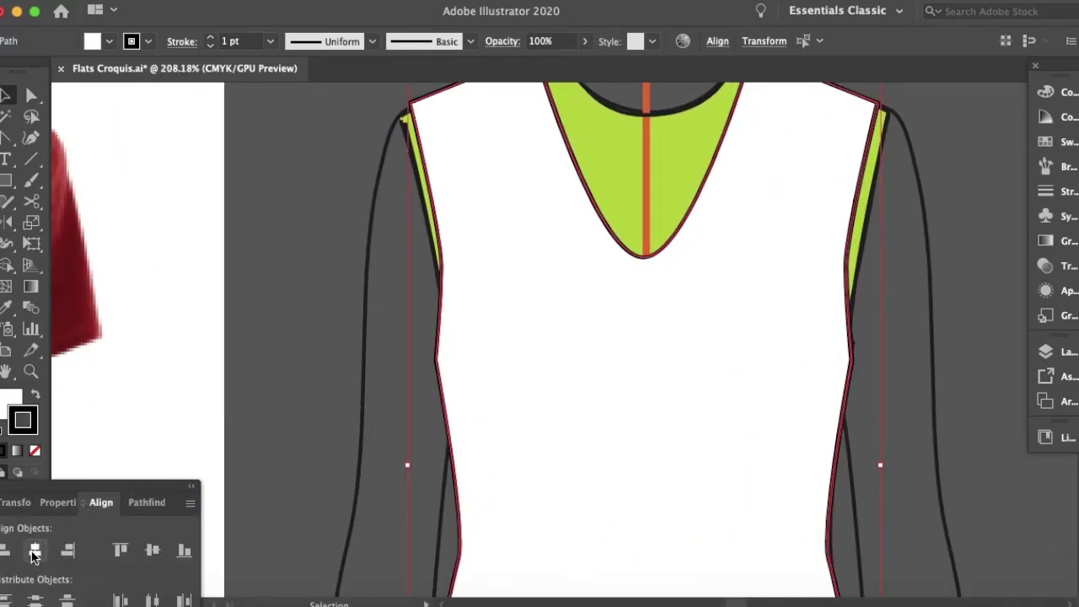
click(35, 552)
click(783, 252)
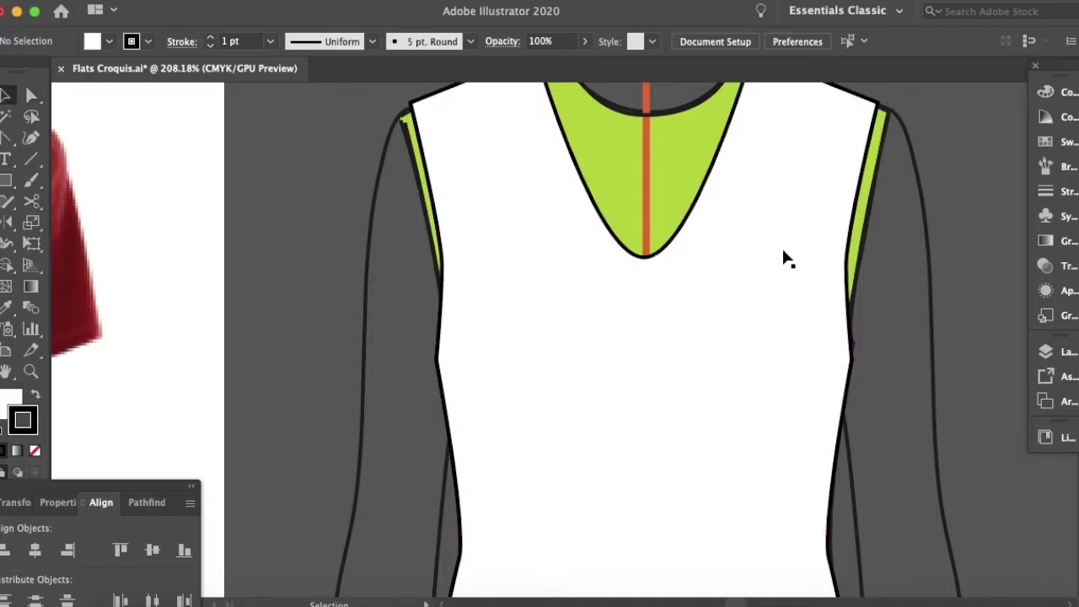
Duplicate the body in place, raise the copy's centre neckline anchor to the croquis neckline, and put the copy behind the front.
click(783, 252)
key(a)
drag(634, 297, 638, 114)
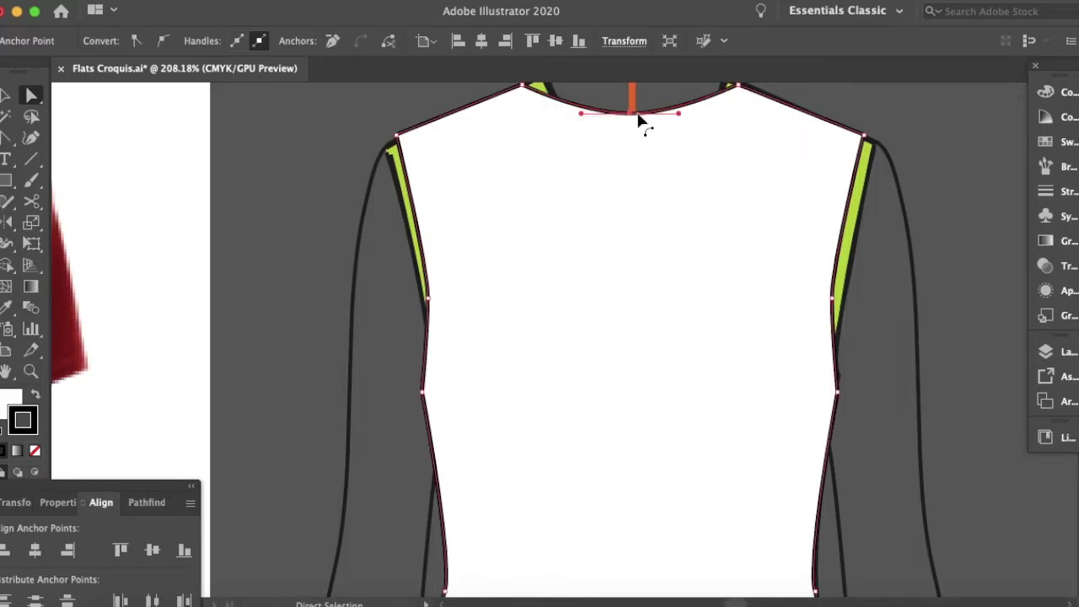
scroll(650, 172, up, 3)
scroll(650, 172, right, 4)
key(super+z)
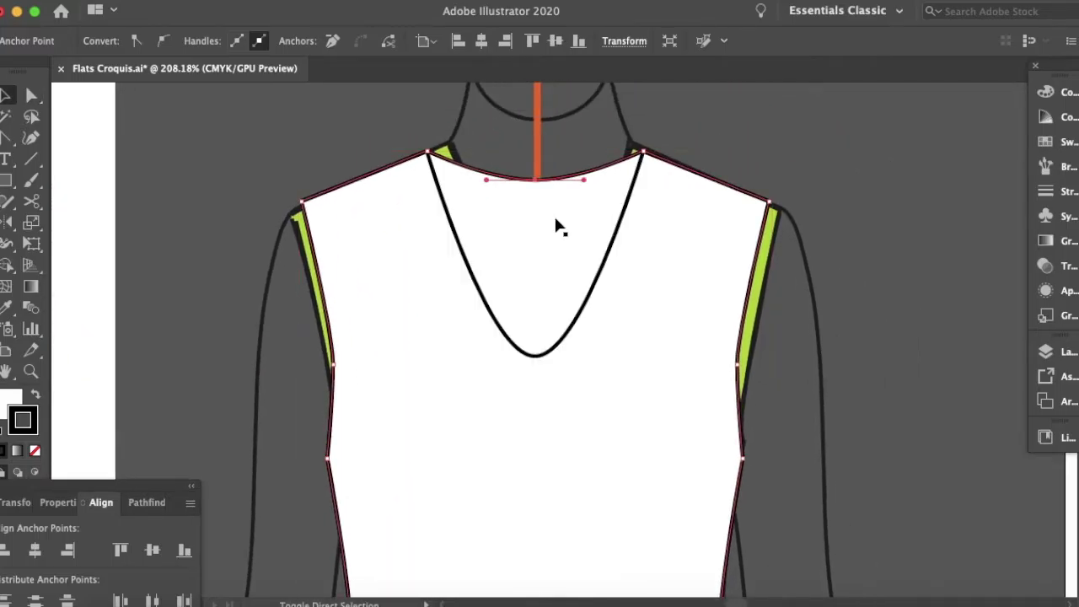
Reshape the back neckline curve by pulling new handles from its centre anchor.
key(shift+c)
drag(536, 182, 595, 190)
key(v)
click(721, 138)
scroll(722, 143, down, 5)
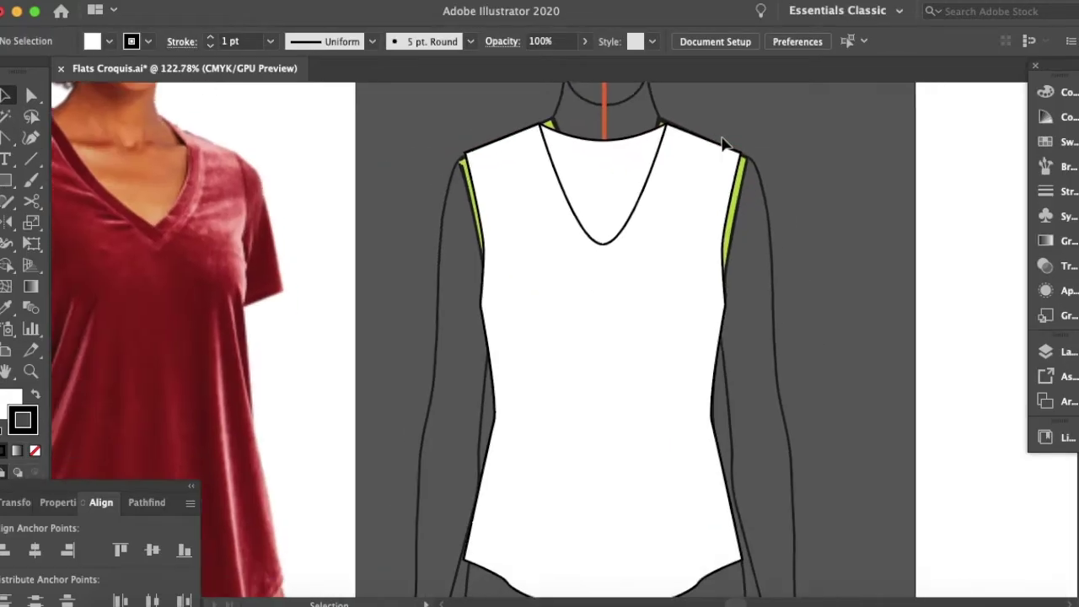
Move the side waist anchors of the front and back body shapes slightly outward to soften the waist.
key(a)
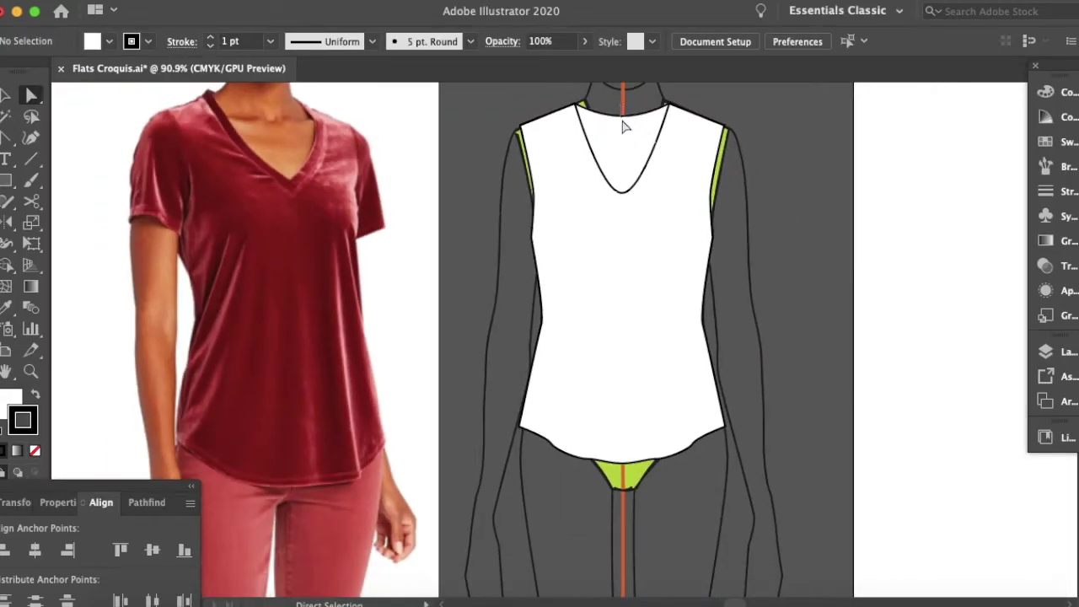
scroll(625, 127, up, 3)
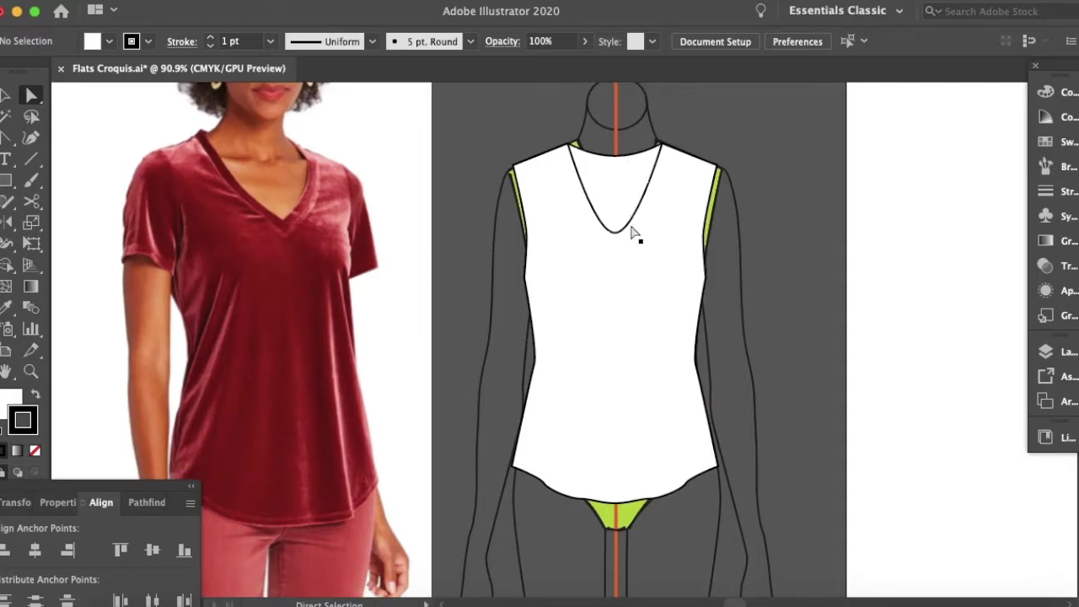
click(547, 372)
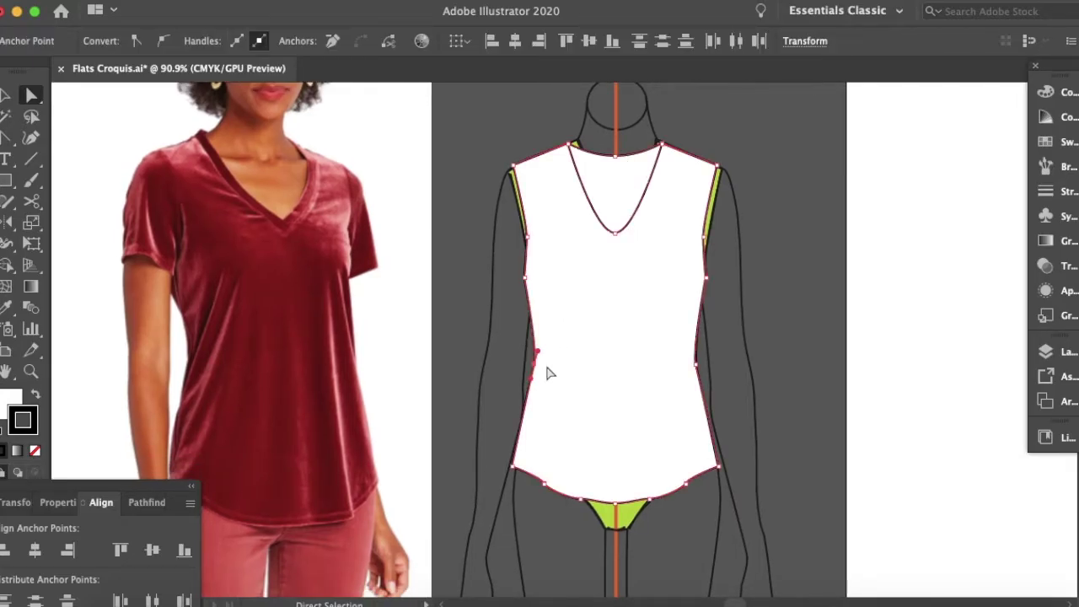
click(825, 387)
Draw a drape line with the Pen tool from the left side seam near the waist down to just above the hem.
key(p)
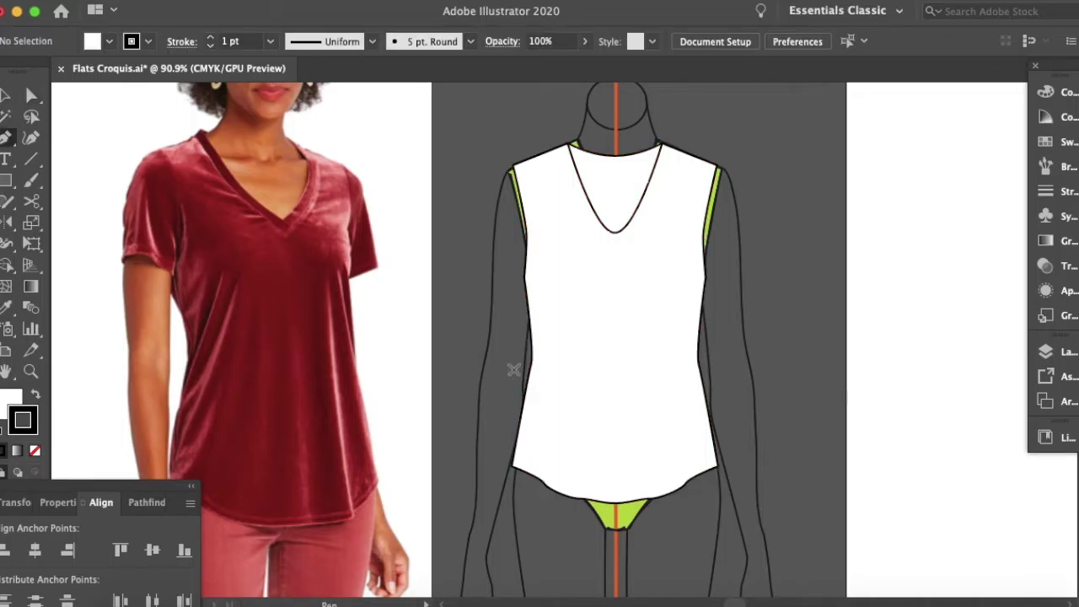
click(531, 325)
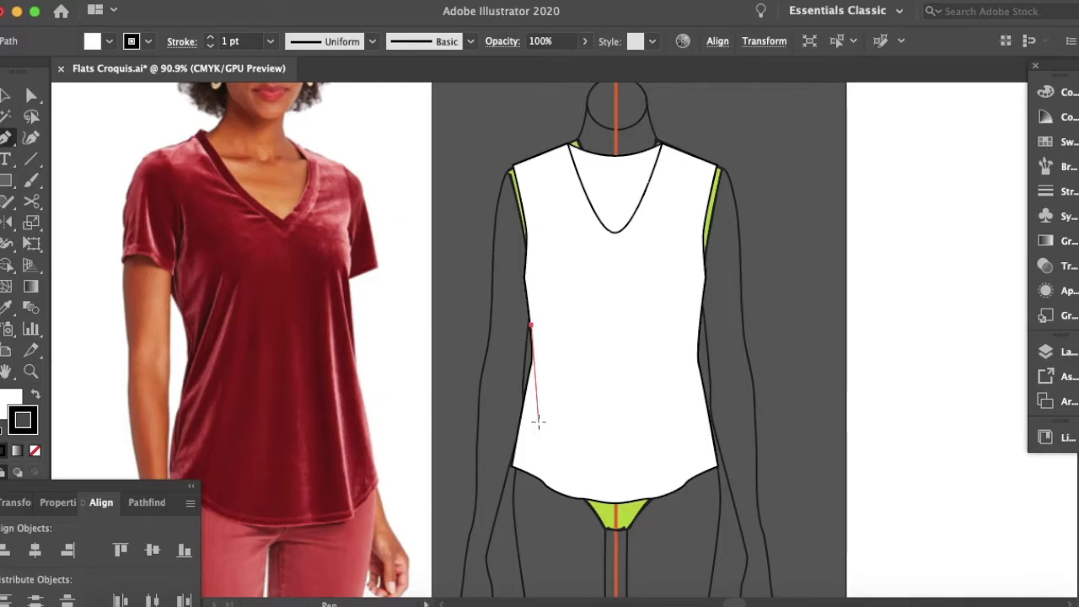
click(538, 423)
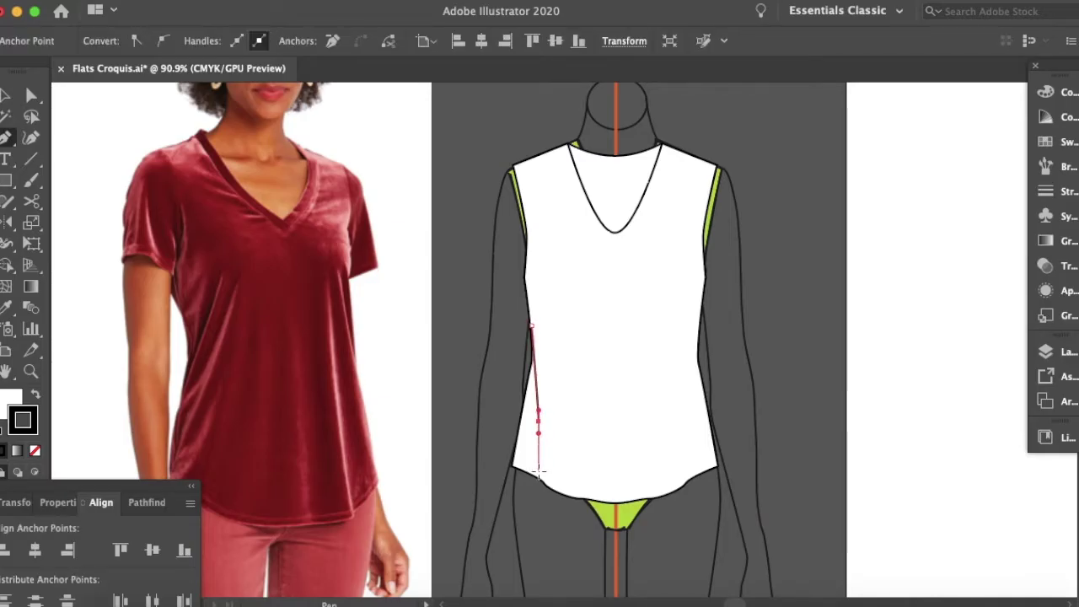
super+click(809, 380)
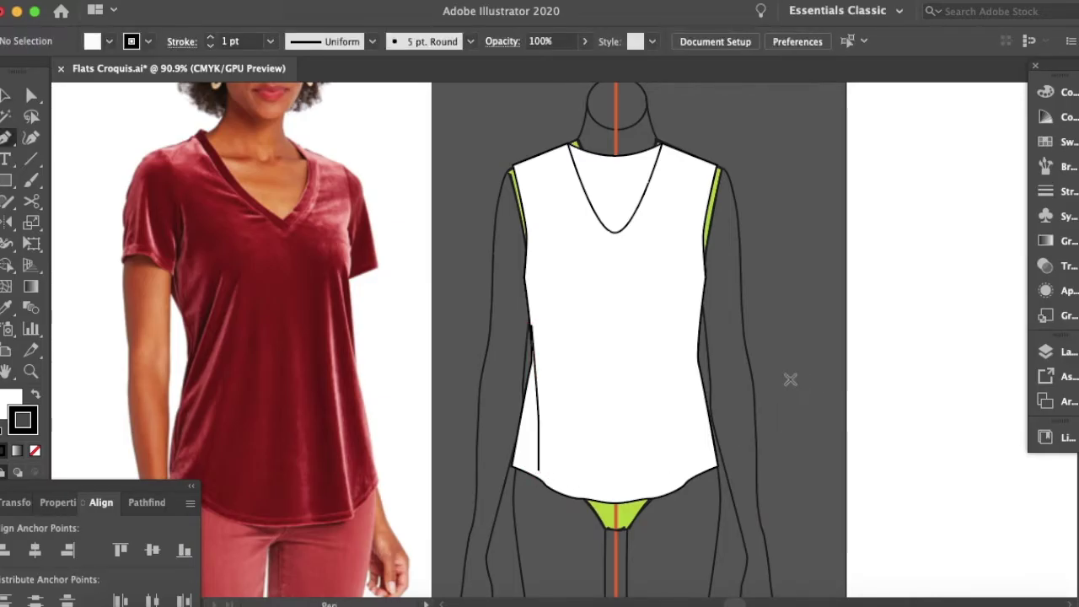
Draw a matching drape line down the right side of the body and extend its upper end to the side seam.
click(695, 341)
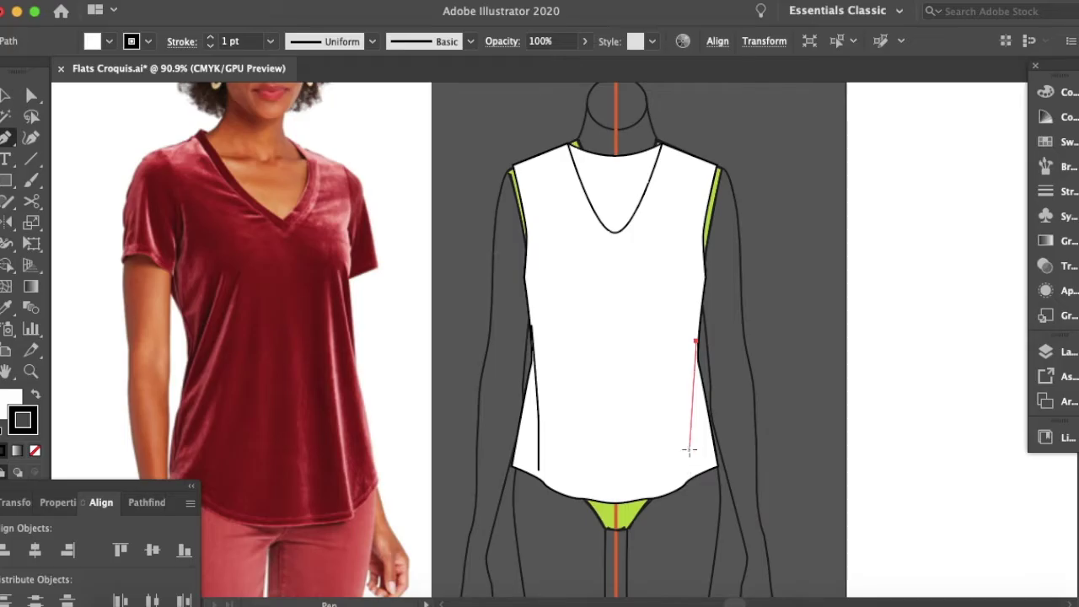
click(689, 446)
super+click(723, 366)
super+click(693, 375)
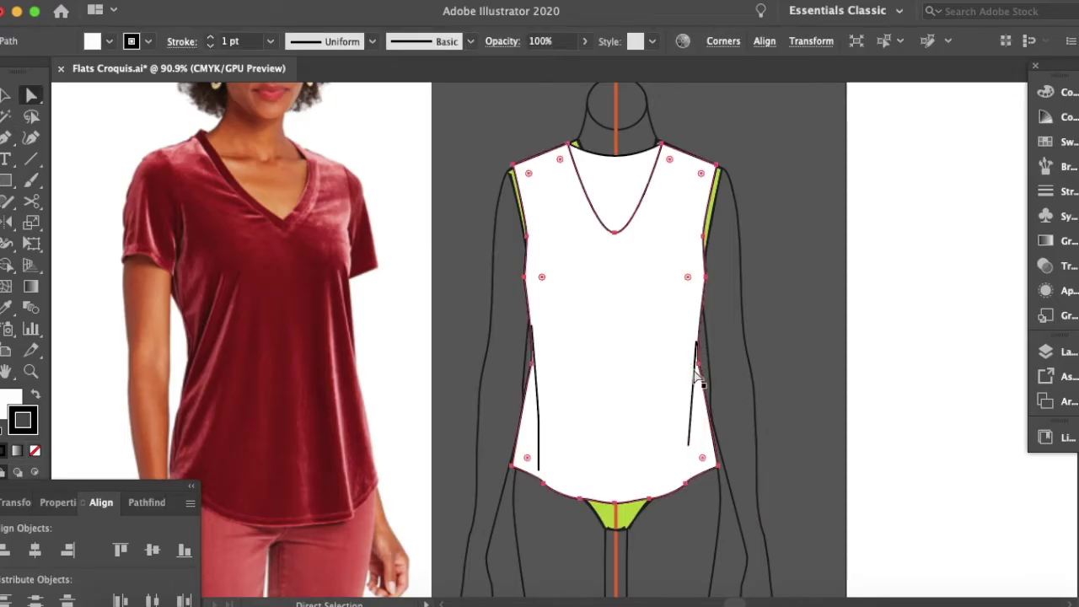
click(694, 370)
drag(696, 341, 699, 327)
click(734, 343)
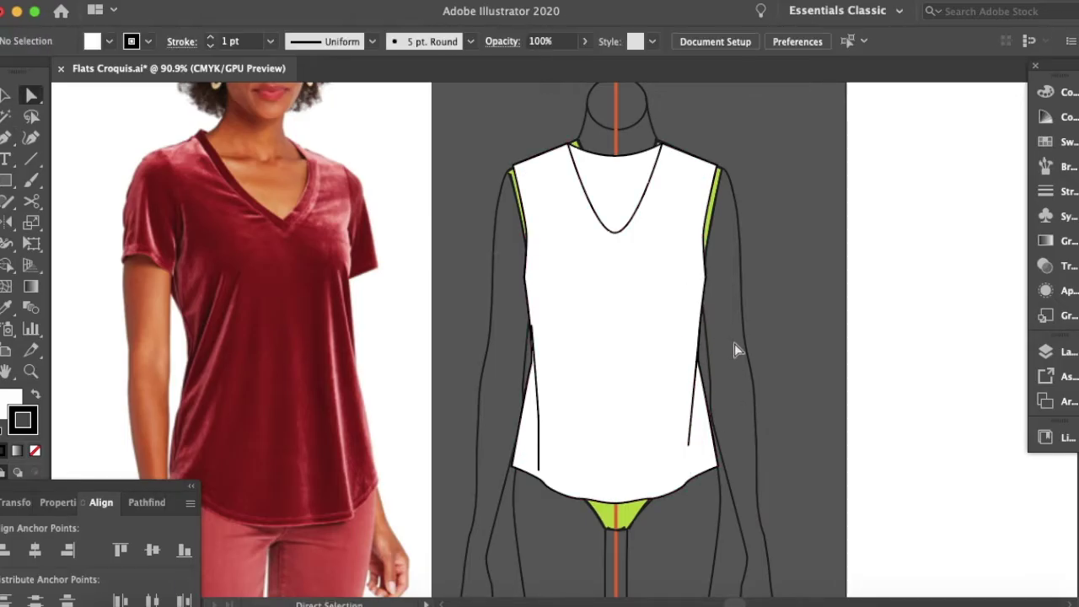
Move the left drape line's upper end onto the side seam and try to smooth the bend midway down the line.
scroll(544, 368, up, 3)
click(537, 354)
drag(520, 297, 516, 275)
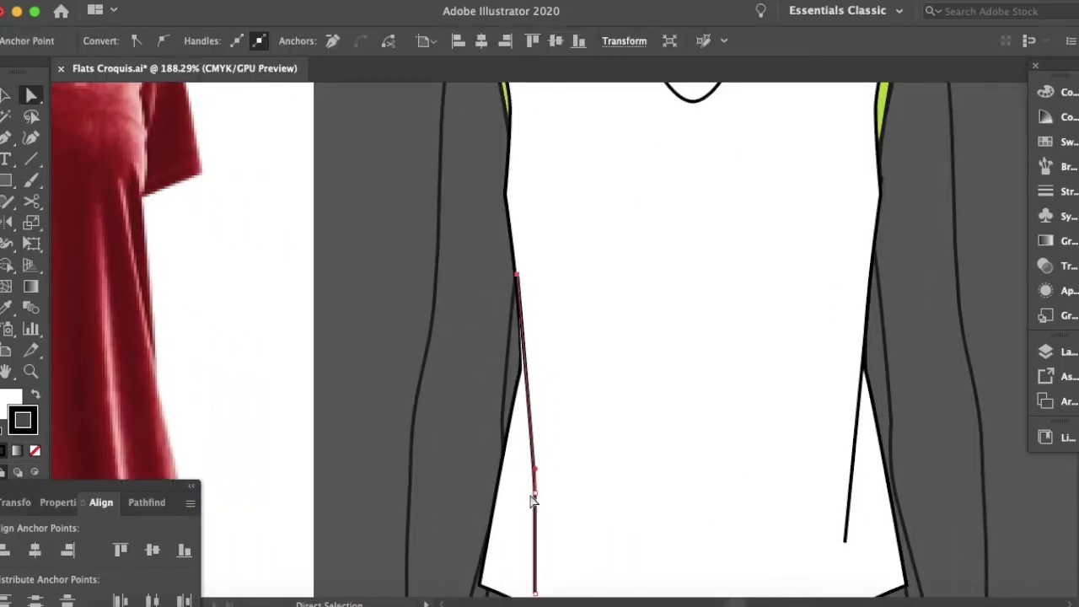
drag(534, 496, 528, 480)
key(super+z)
Remove the left drape line's fill and smooth the bend midway down the line.
click(10, 400)
click(34, 450)
drag(537, 498, 530, 481)
click(534, 320)
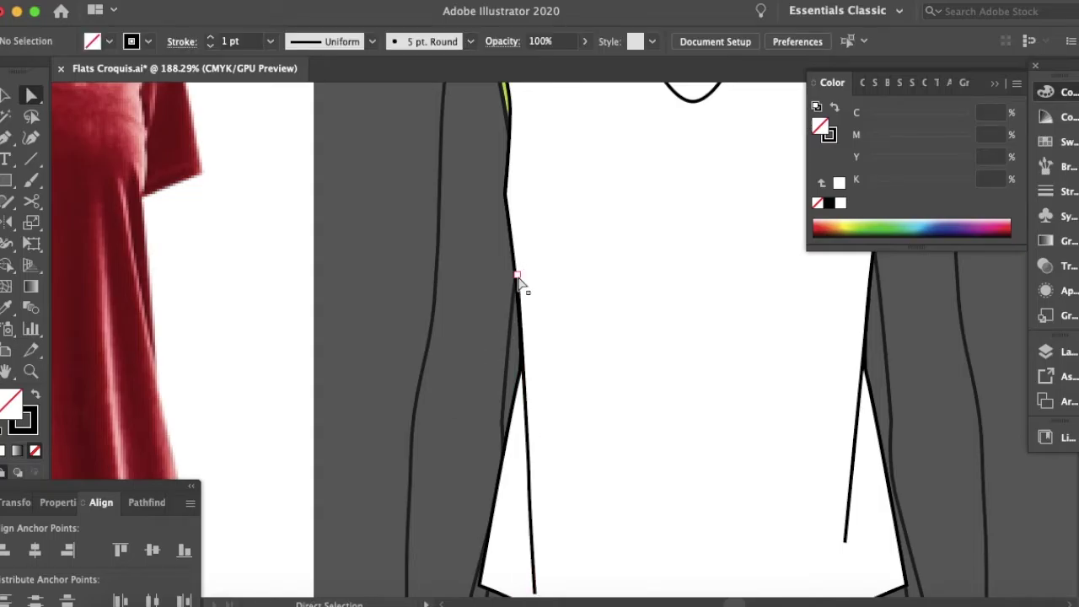
Shorten the left drape line's upper end slightly where it meets the side seam.
click(518, 283)
key(Delete)
click(461, 307)
click(517, 299)
click(471, 286)
click(996, 83)
key(super+minus)
Apply the thin tapered line brush to both side drape lines.
key(v)
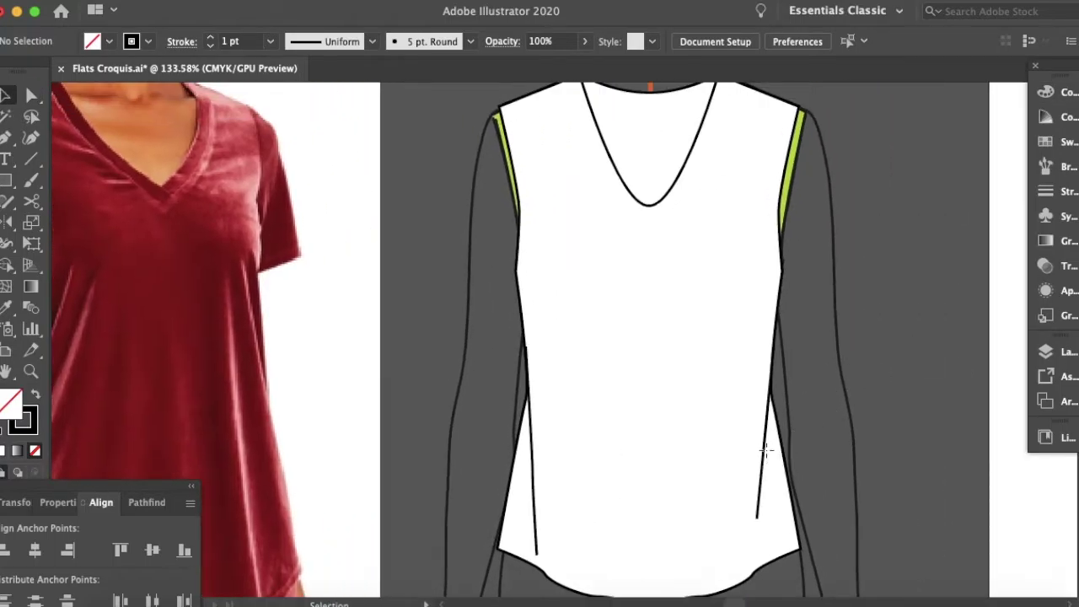
click(766, 448)
click(817, 437)
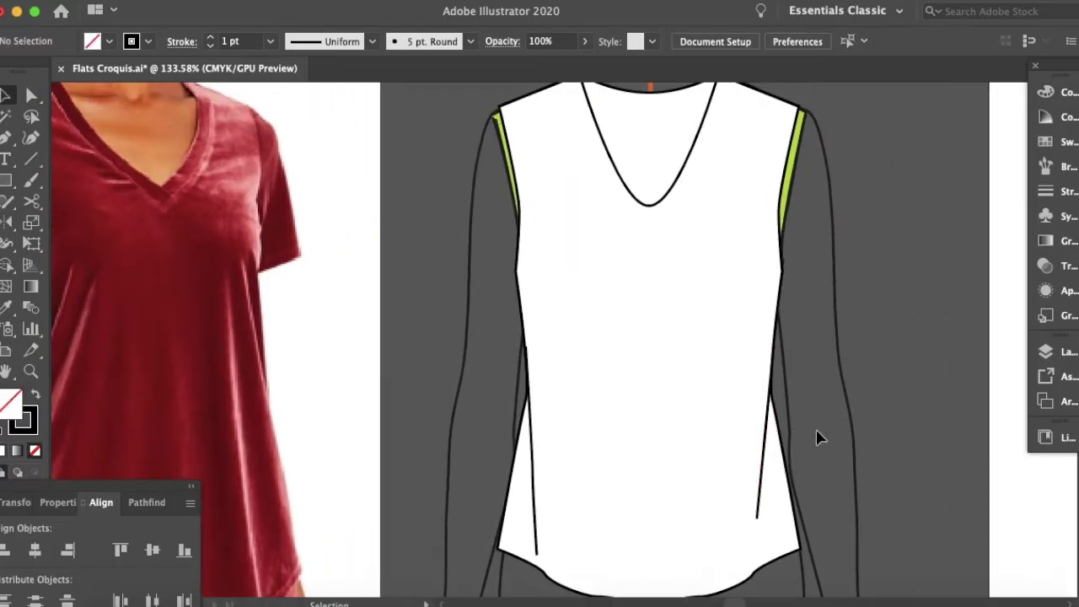
key(super+minus)
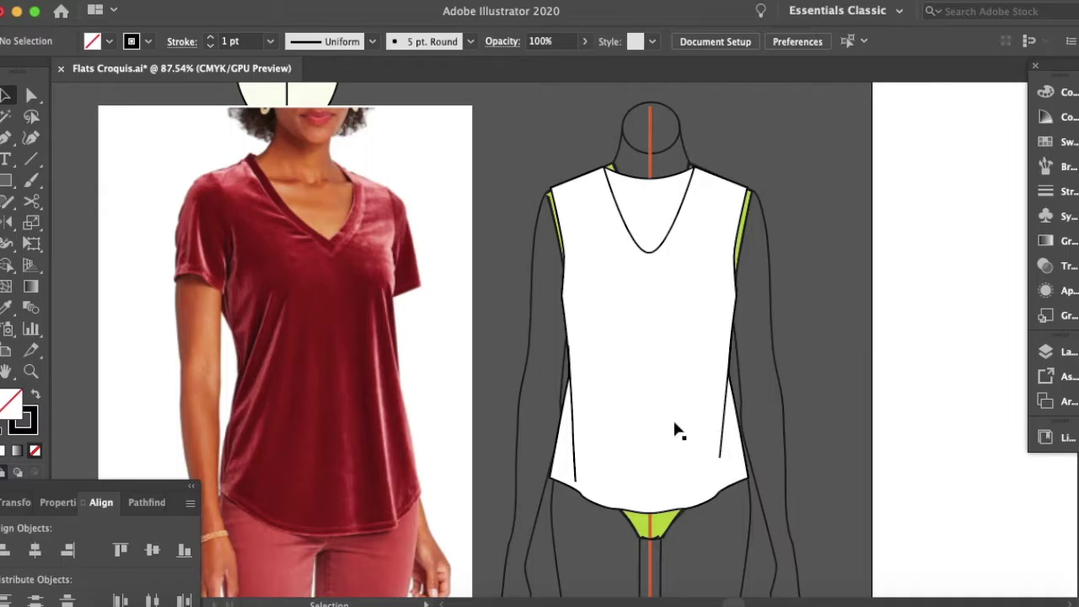
click(571, 445)
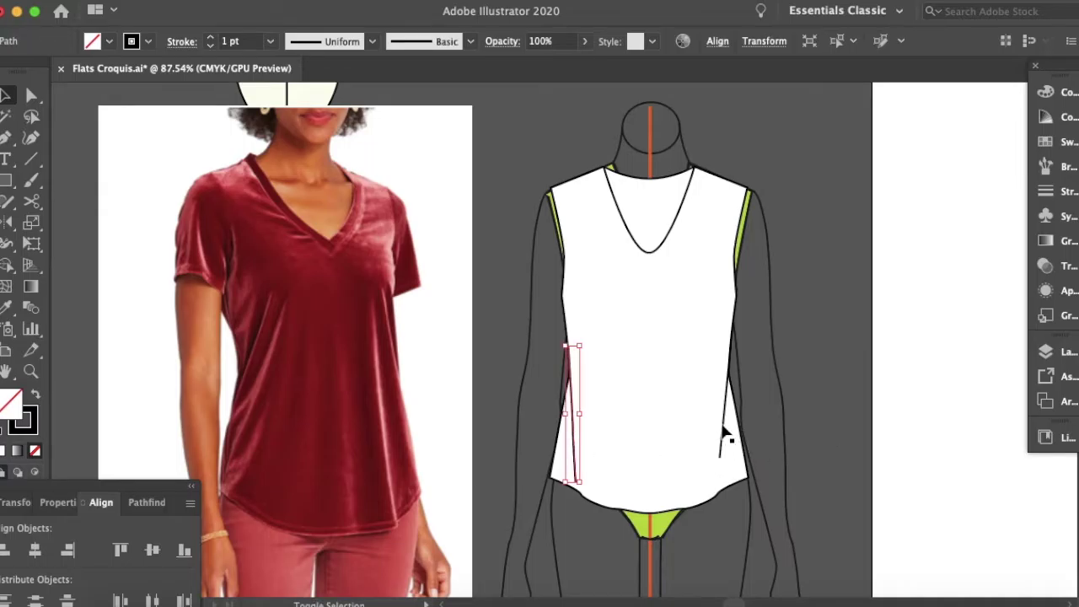
shift+click(723, 434)
shift+click(727, 433)
shift+click(725, 432)
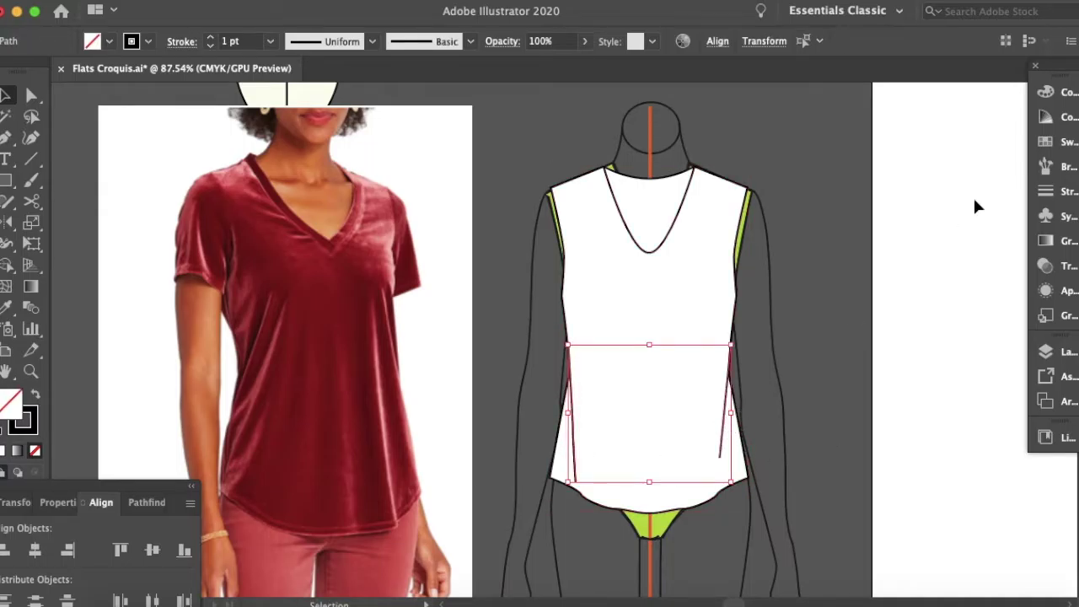
click(1059, 167)
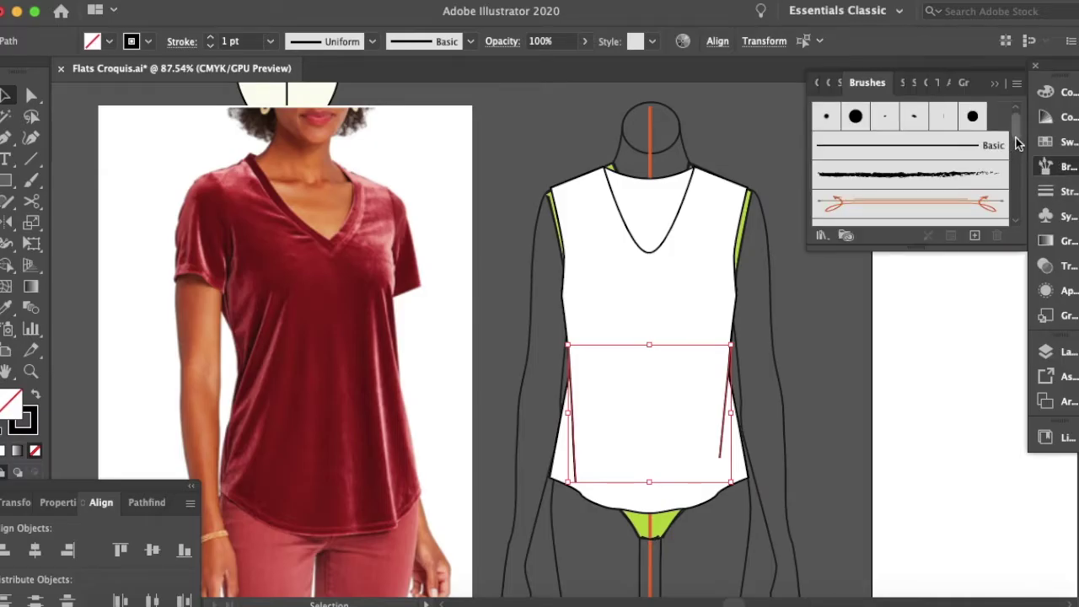
scroll(1016, 141, down, 2)
click(982, 174)
click(857, 332)
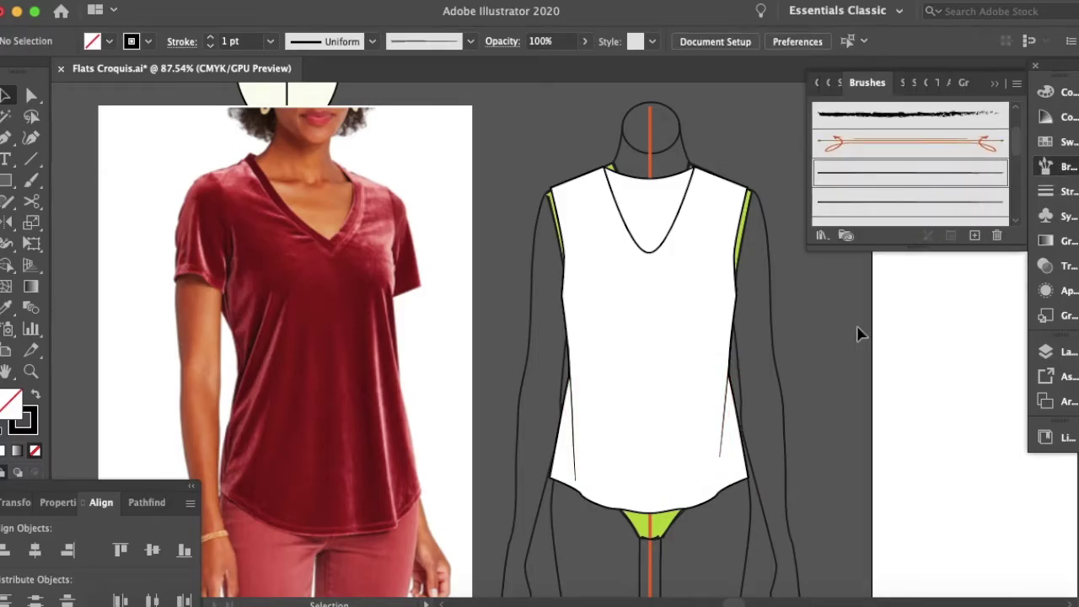
Examine the drape lines and shading on the finished dress flats elsewhere in the document as a reference.
scroll(650, 345, left, 15)
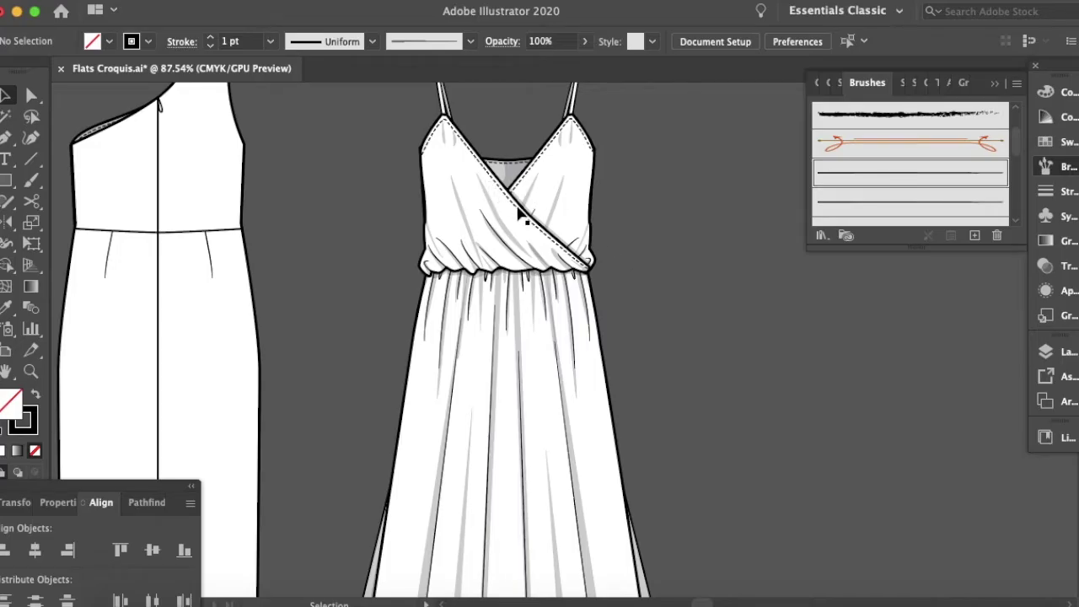
scroll(714, 373, down, 10)
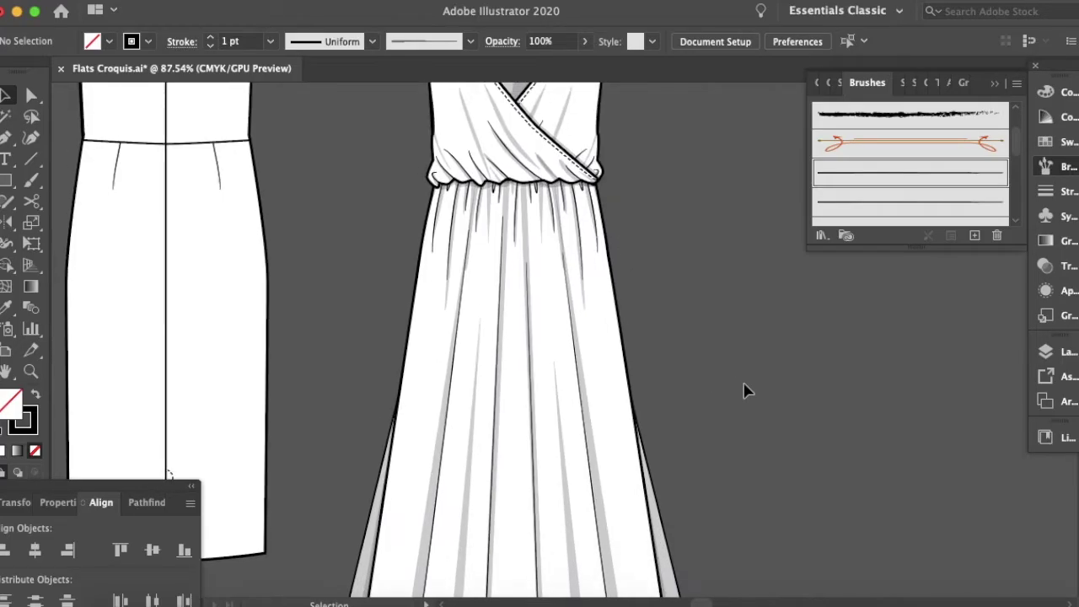
scroll(625, 462, right, 20)
scroll(624, 462, up, 10)
scroll(560, 354, up, 2)
scroll(559, 354, left, 1)
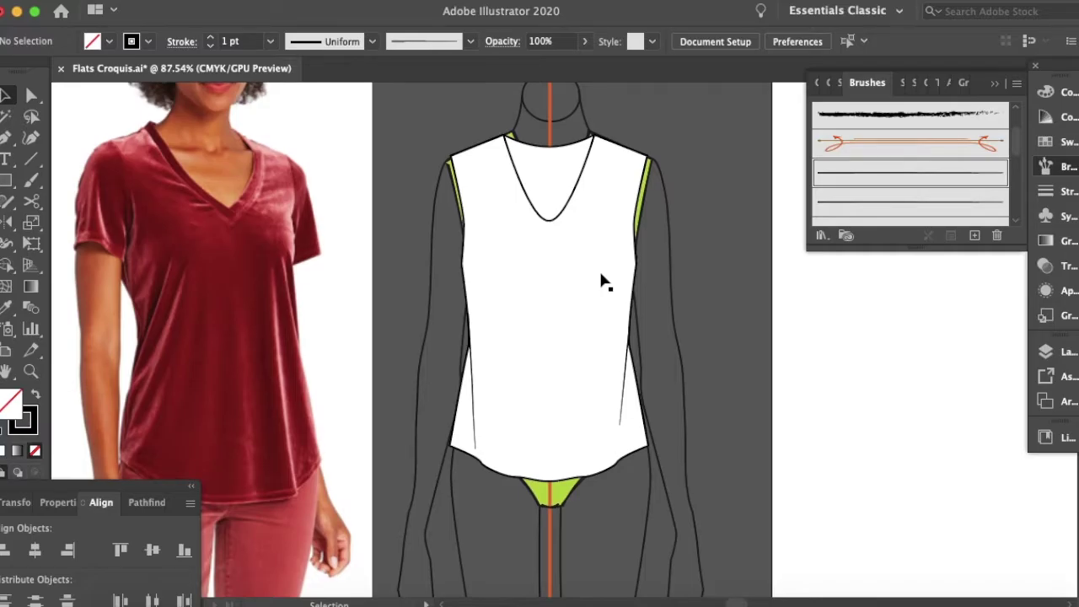
scroll(605, 282, up, 2)
click(998, 86)
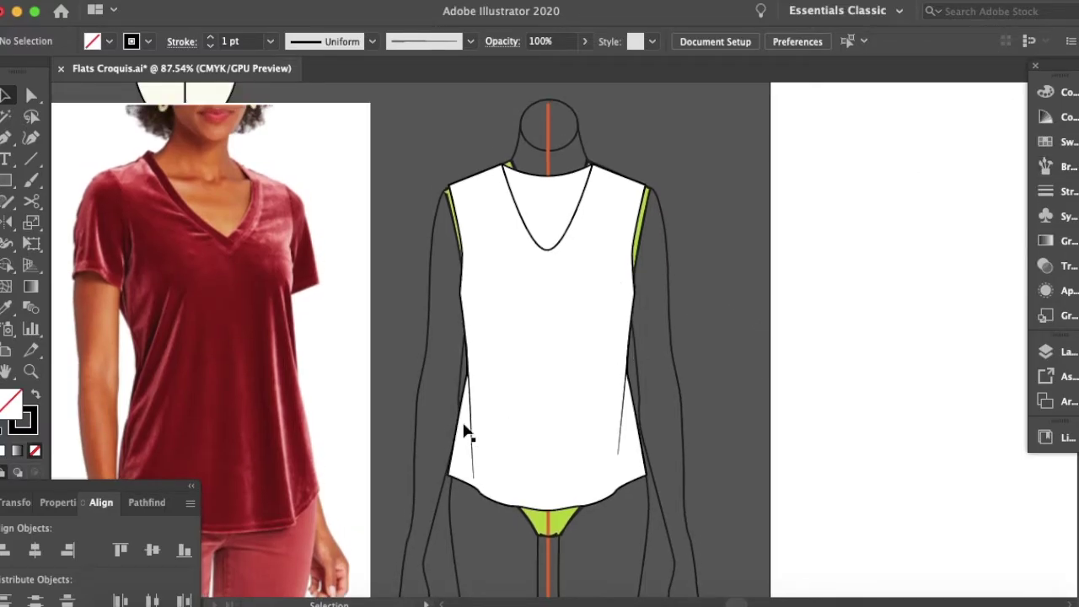
Draw an inner drape line with the Pen tool from the left hem curve up to mid-torso and apply the tapered line brush.
scroll(477, 429, left, 1)
scroll(477, 430, down, 1)
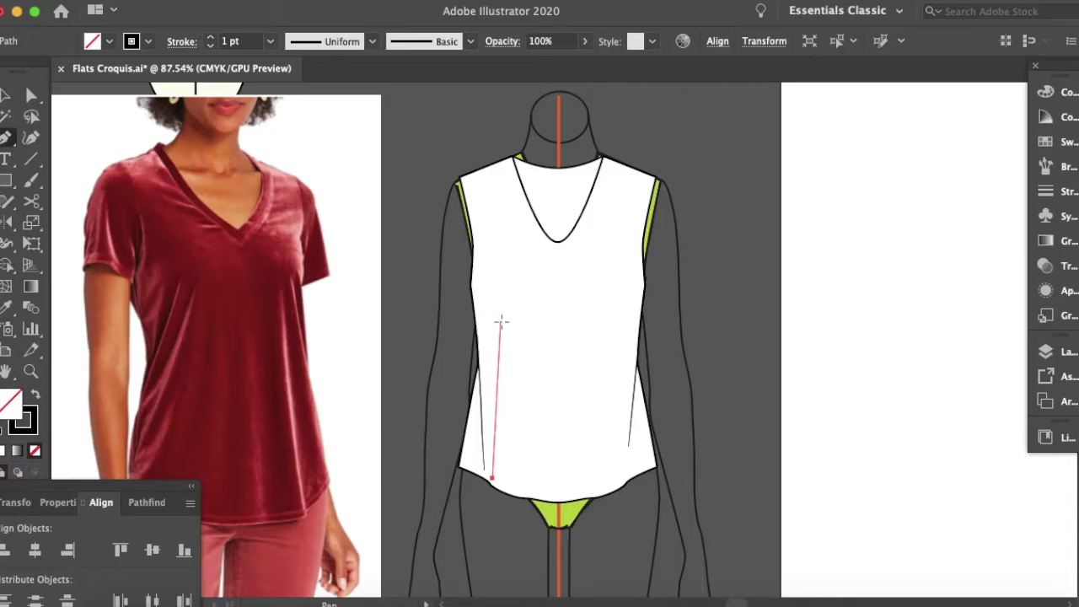
click(502, 321)
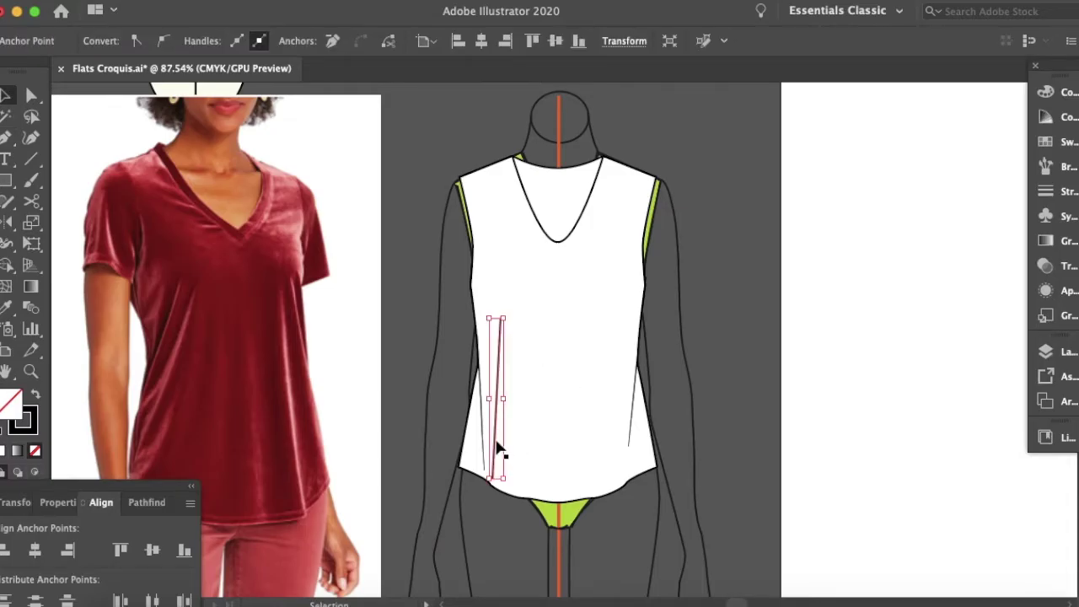
click(773, 228)
click(1049, 166)
click(987, 177)
click(498, 351)
click(959, 172)
click(780, 380)
Shorten the left outer drape line so that it ends well above the hem.
key(a)
click(489, 476)
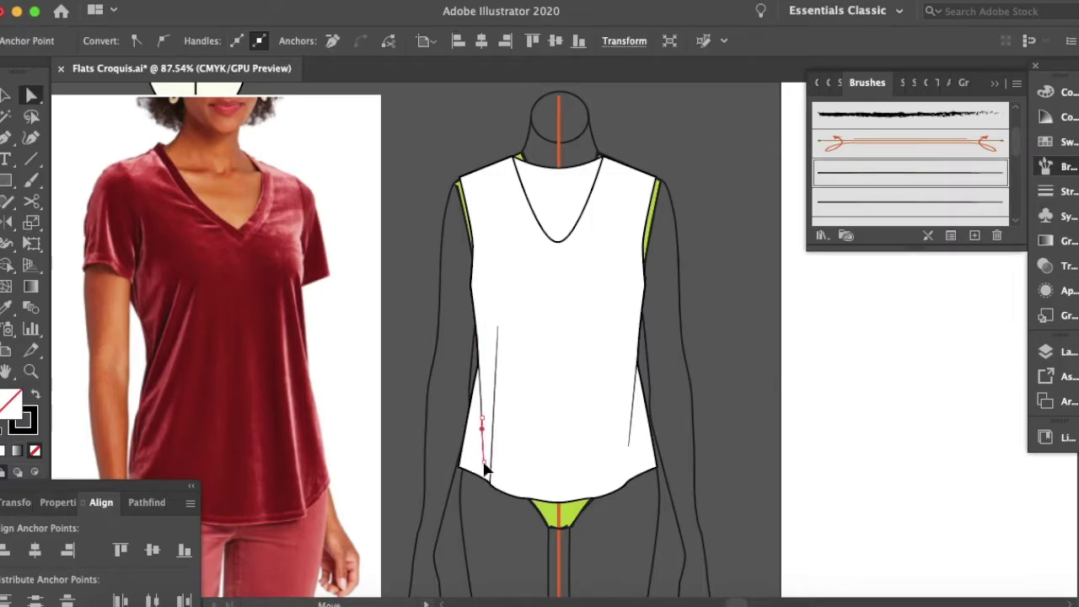
key(minus)
key(v)
click(745, 352)
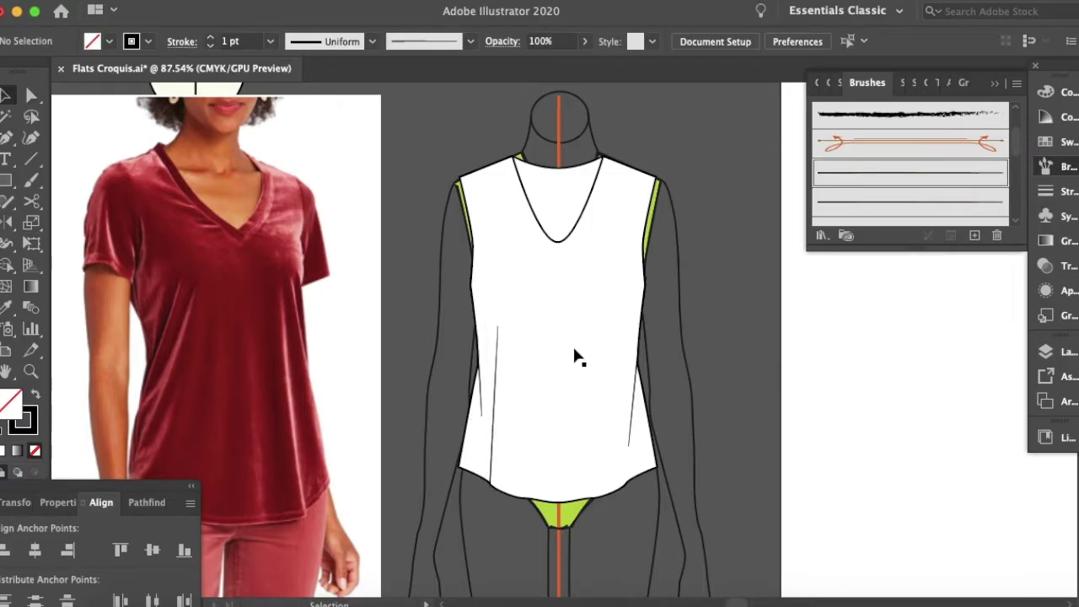
Move the upper end of the left inner drape line slightly up and toward the centre of the body.
key(a)
mouse_move(497, 327)
mouse_down()
mouse_move(511, 315)
mouse_move(502, 321)
mouse_up()
click(763, 370)
Draw an inner drape line with the Pen tool from the right hem curve up to mid-torso, using the tapered line brush.
key(p)
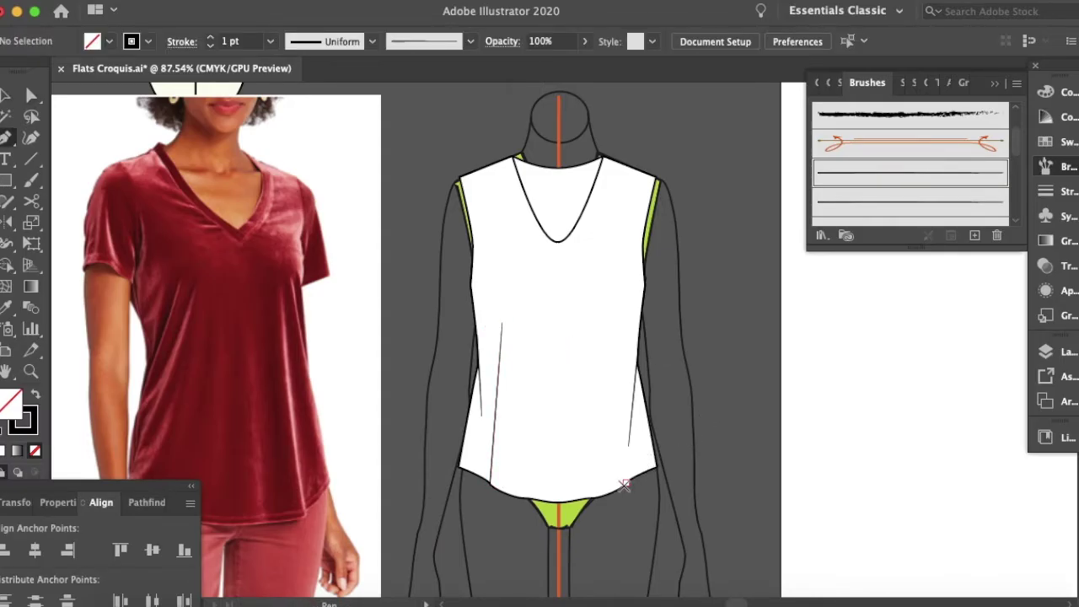
click(619, 487)
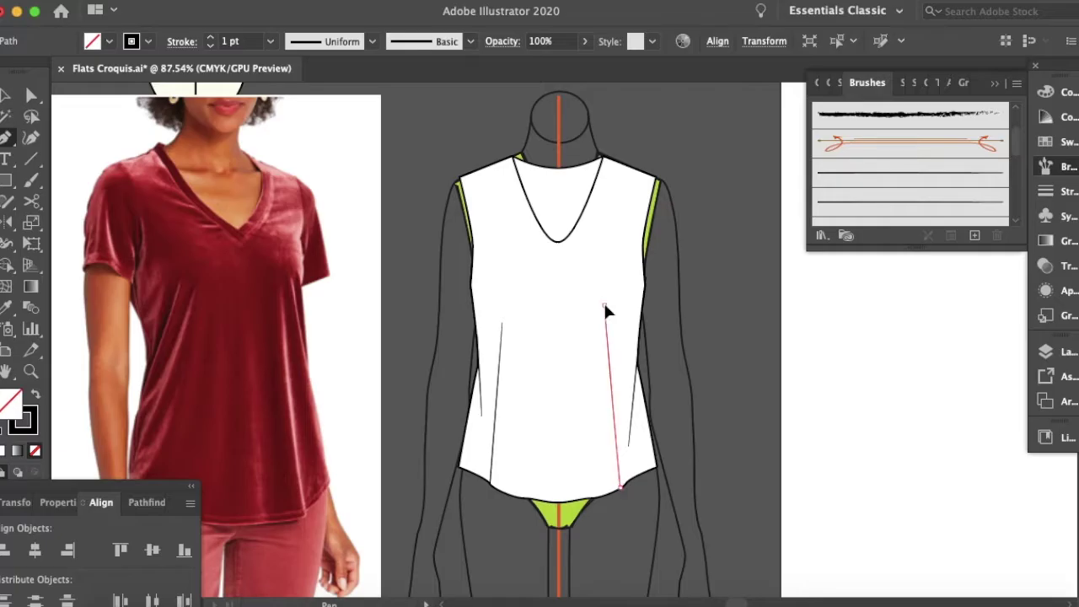
click(603, 304)
key(v)
click(626, 494)
Move the front shape's right hem anchor to meet the bottom end of the right inner drape line.
key(a)
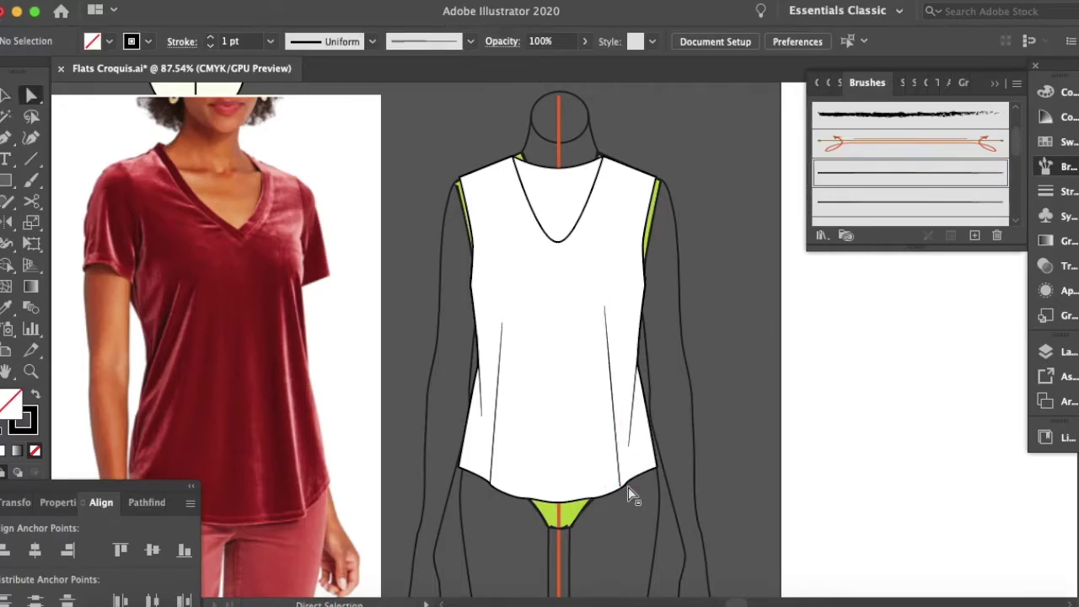
scroll(632, 504, up, 3)
scroll(637, 510, up, 3)
click(621, 462)
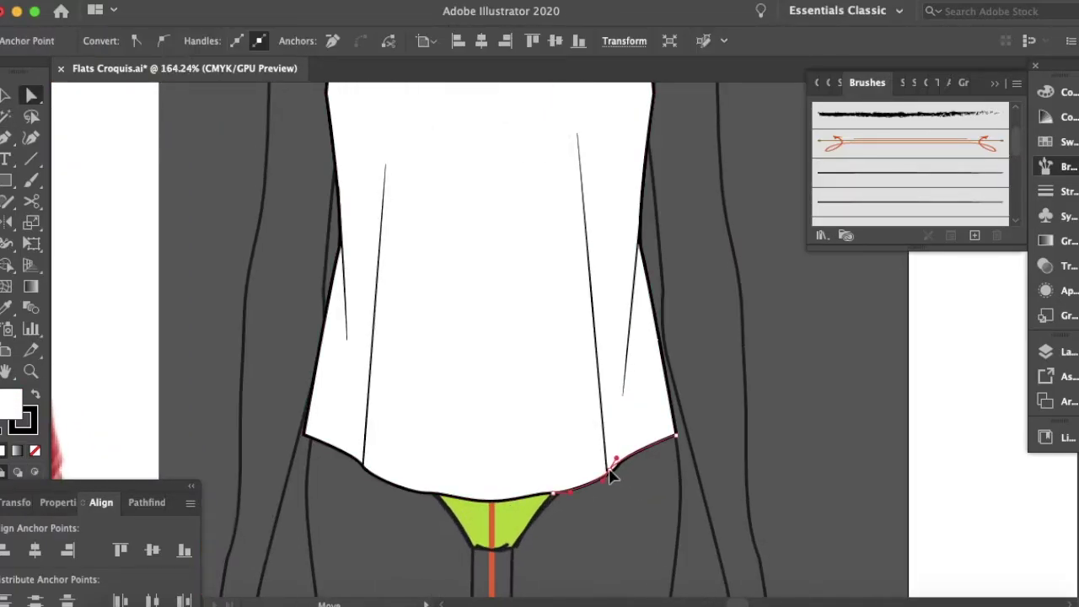
key(v)
click(626, 487)
scroll(638, 498, down, 4)
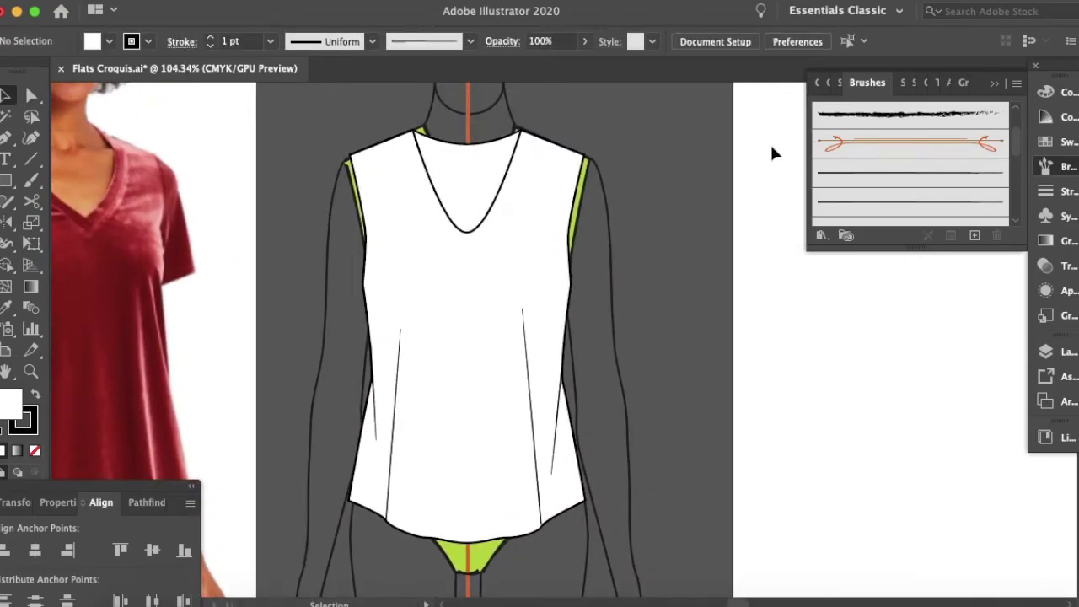
click(995, 85)
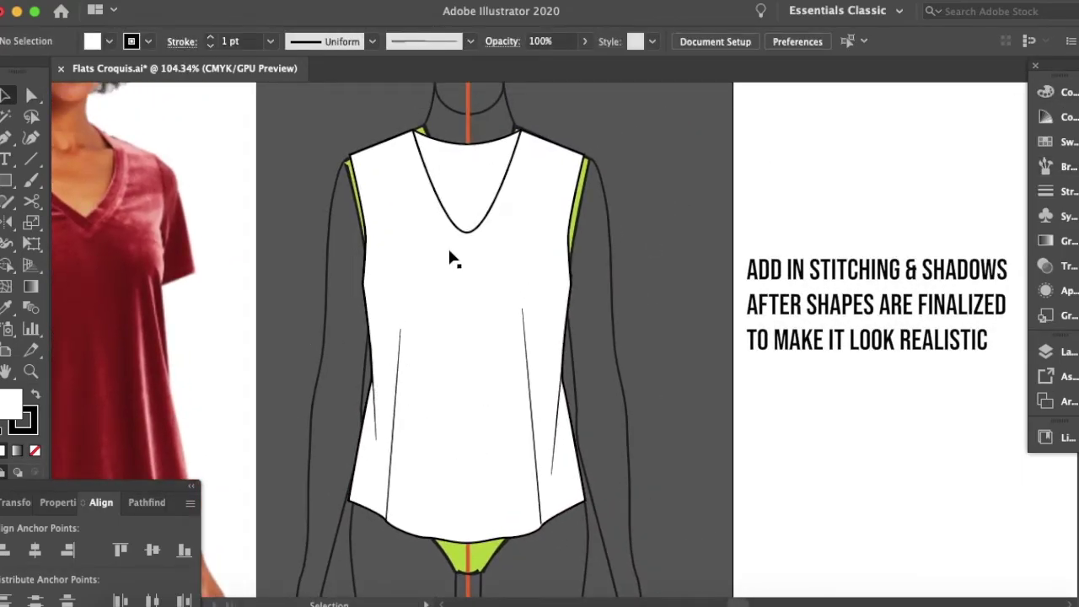
key(a)
click(503, 518)
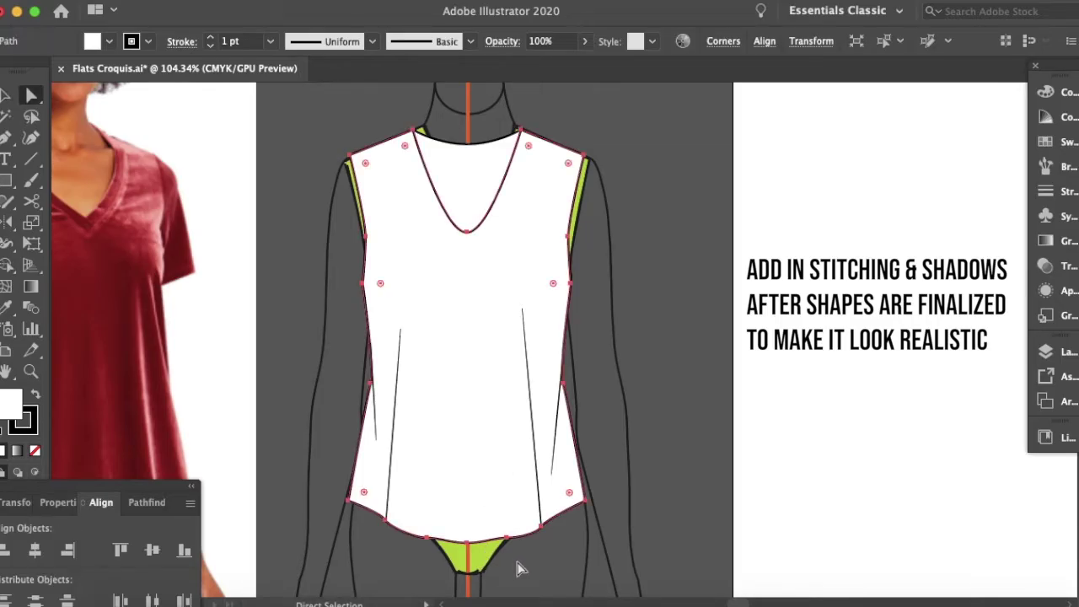
drag(532, 561, 411, 508)
scroll(411, 507, up, 5)
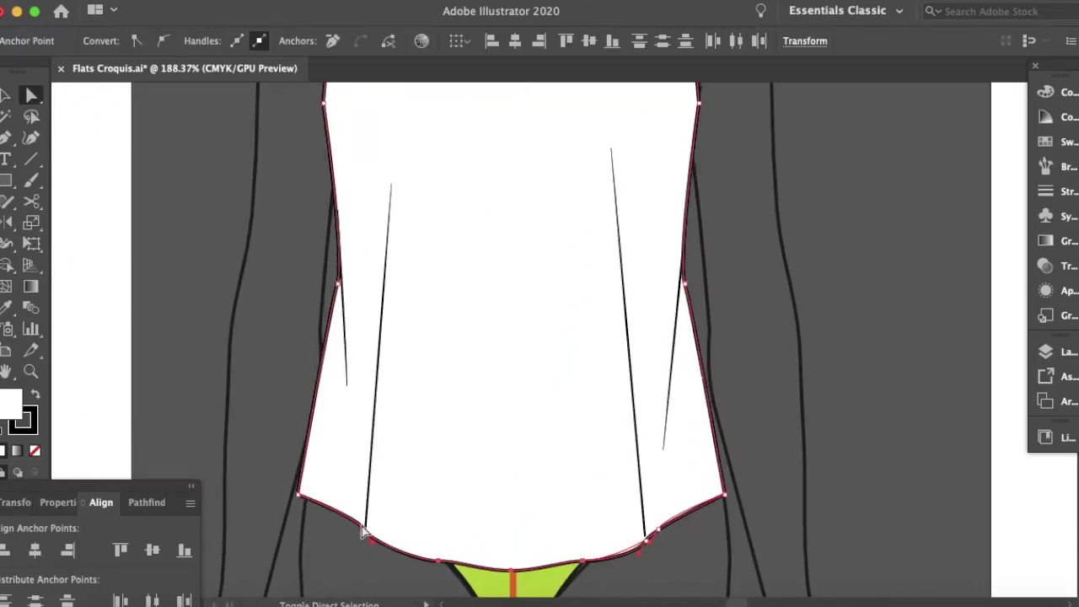
key(ctrl+c)
key(ctrl+v)
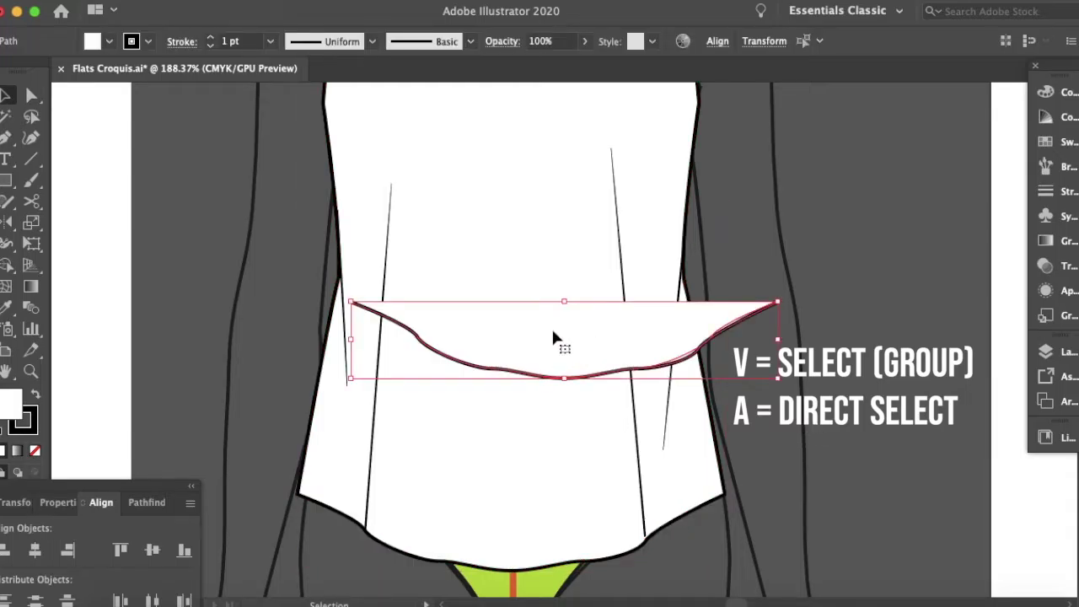
click(35, 450)
drag(628, 366, 563, 553)
click(672, 524)
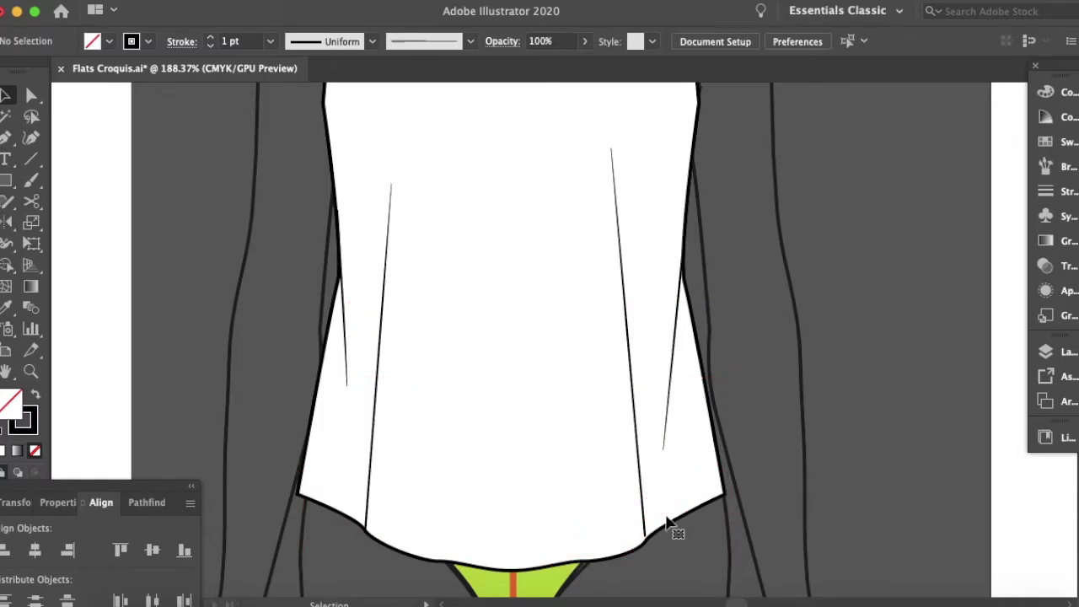
Copy the hem segment of the front body shape, paste it as a separate path and remove its fill.
key(a)
click(498, 517)
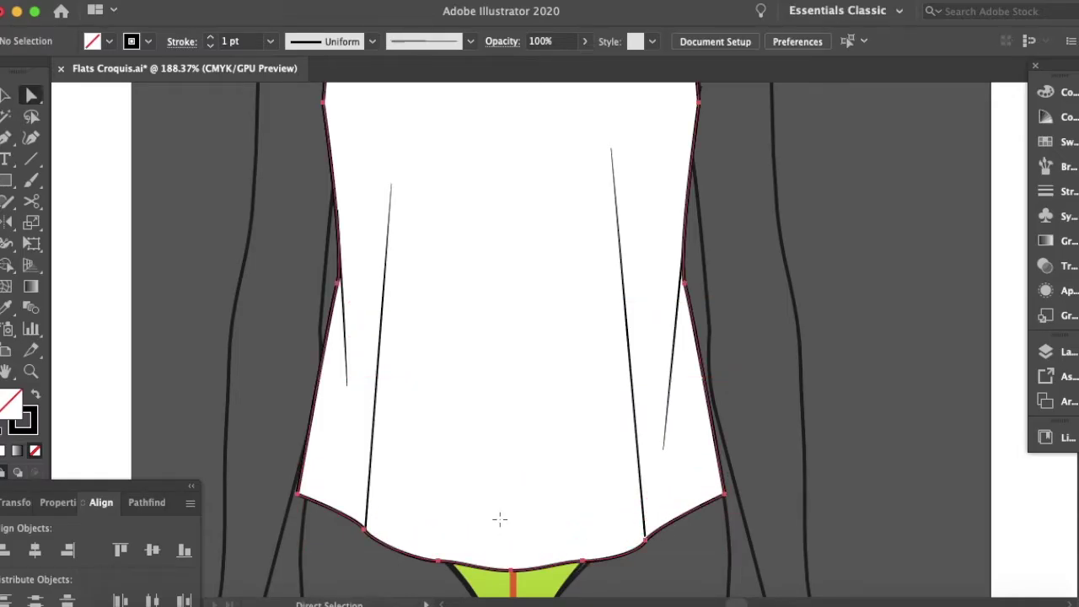
click(514, 573)
shift+click(364, 529)
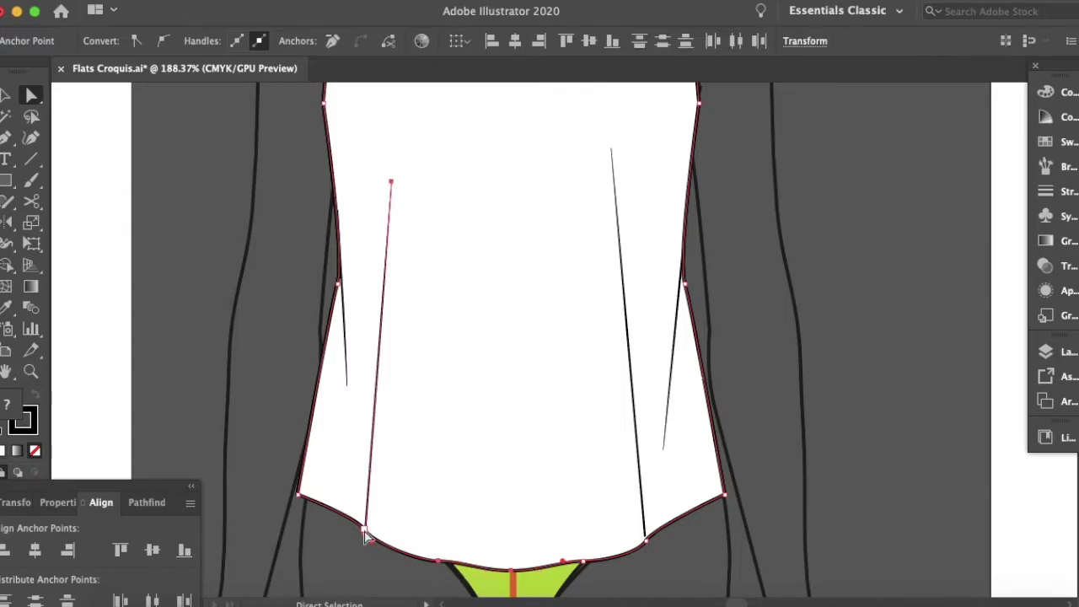
click(394, 572)
click(380, 537)
click(364, 530)
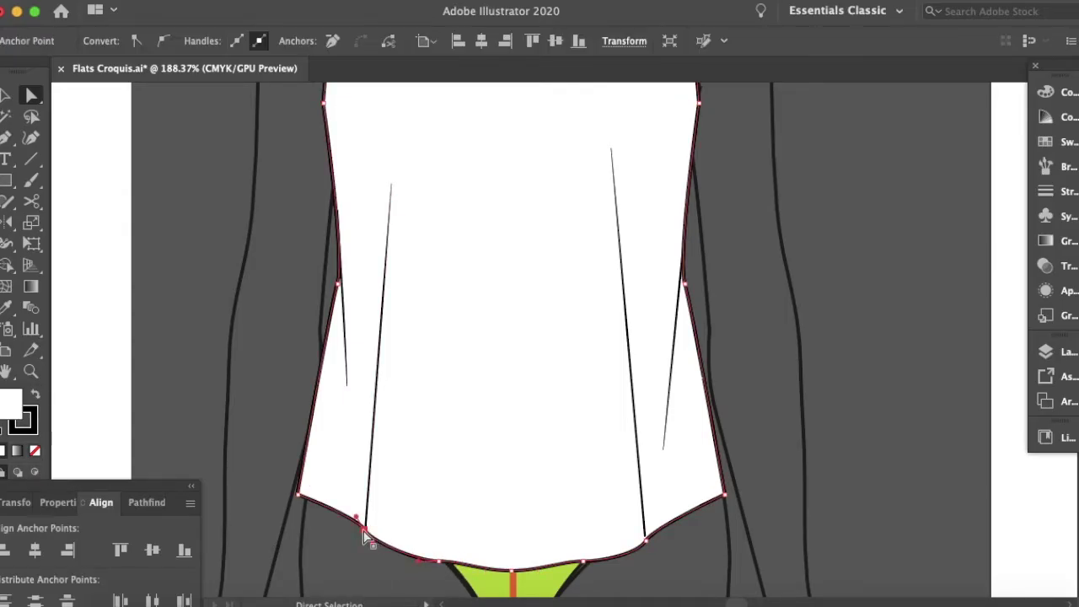
shift+click(438, 561)
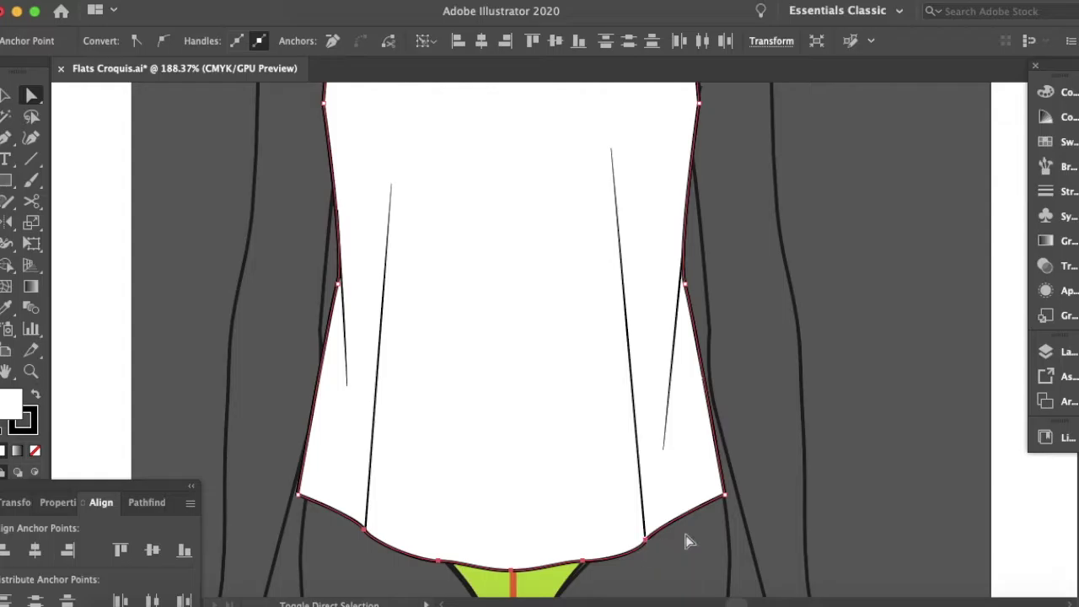
key(ctrl+v)
key(v)
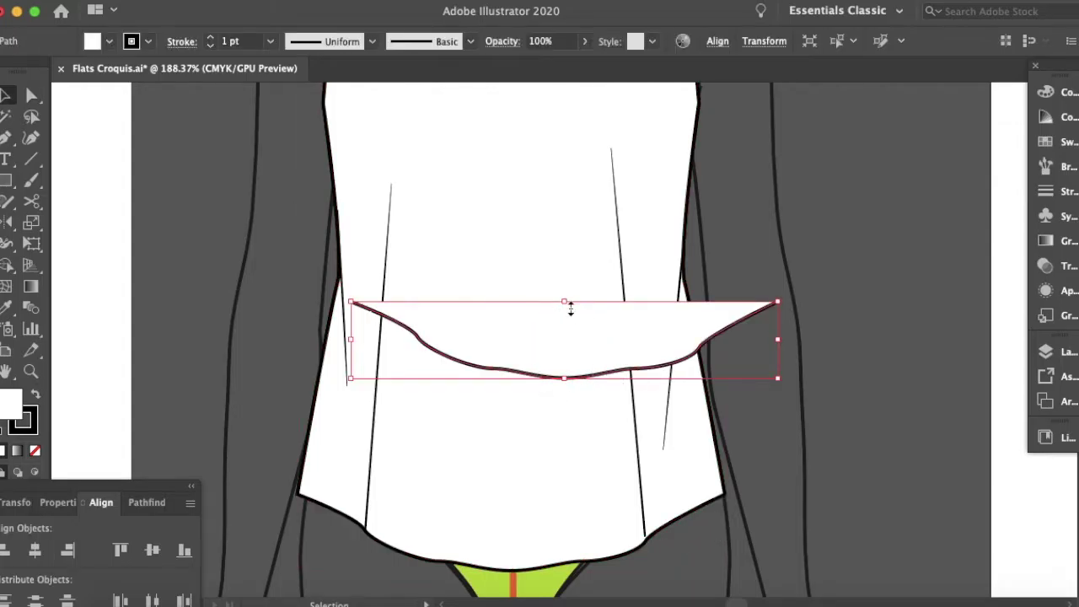
click(35, 450)
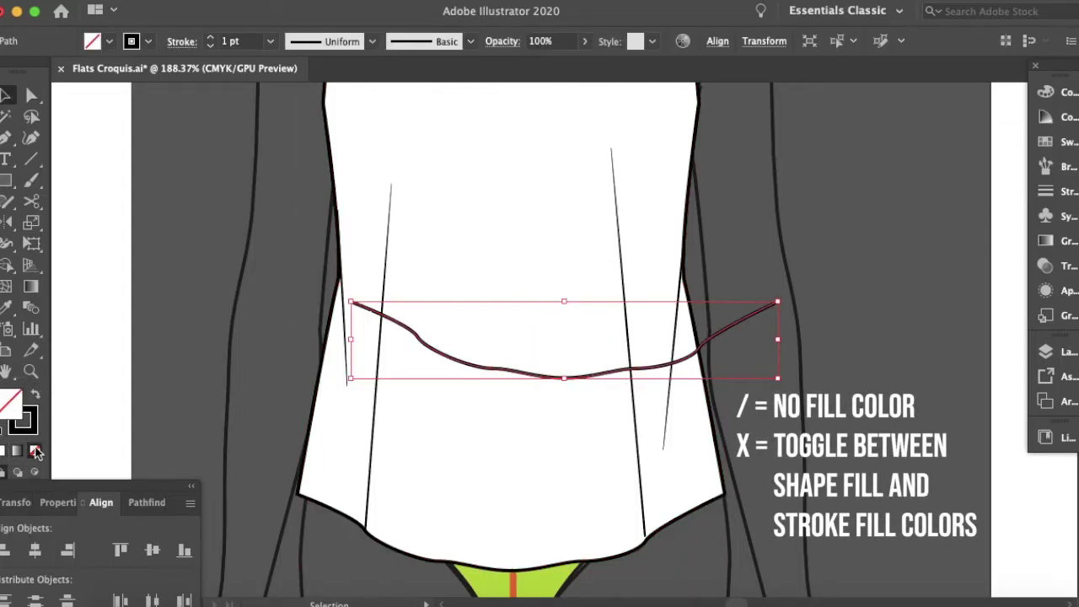
Place the hem copy just above the hem edge and narrow it slightly to fit between the side seams.
drag(455, 368, 403, 548)
key(ctrl+z)
drag(302, 517, 307, 517)
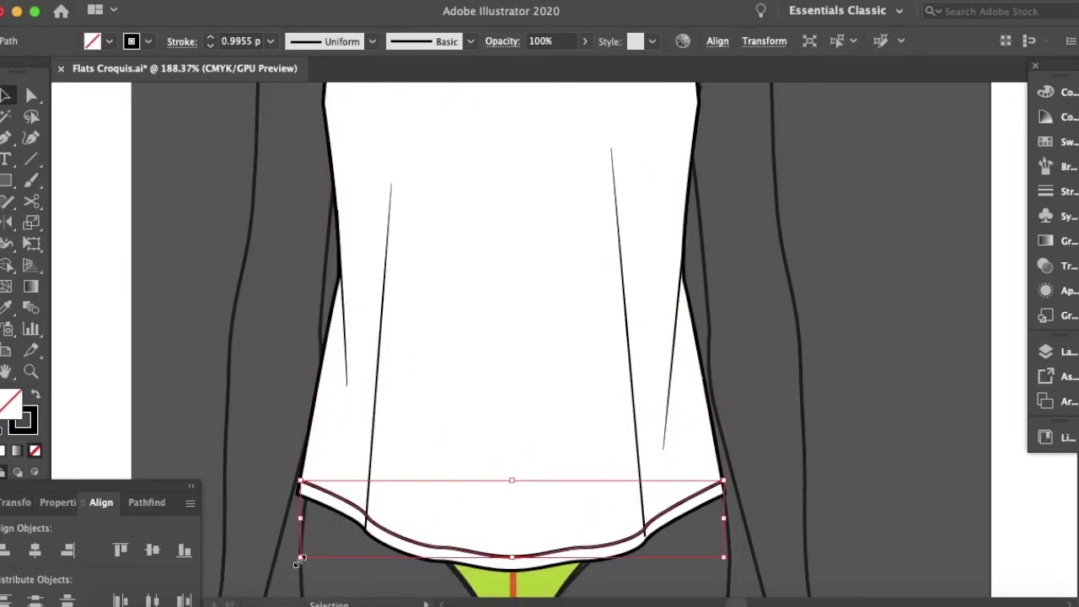
click(344, 550)
Apply the double dashed stitch brush to the hem copy to make twin-needle hem stitching.
click(610, 549)
click(1063, 143)
click(1060, 166)
scroll(958, 200, down, 6)
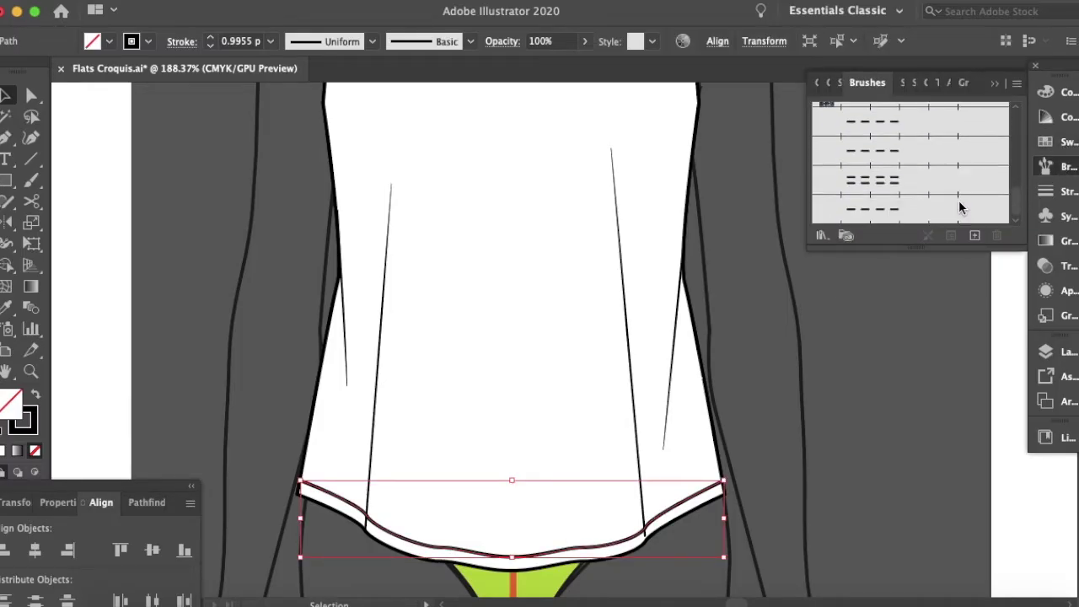
click(906, 181)
click(780, 441)
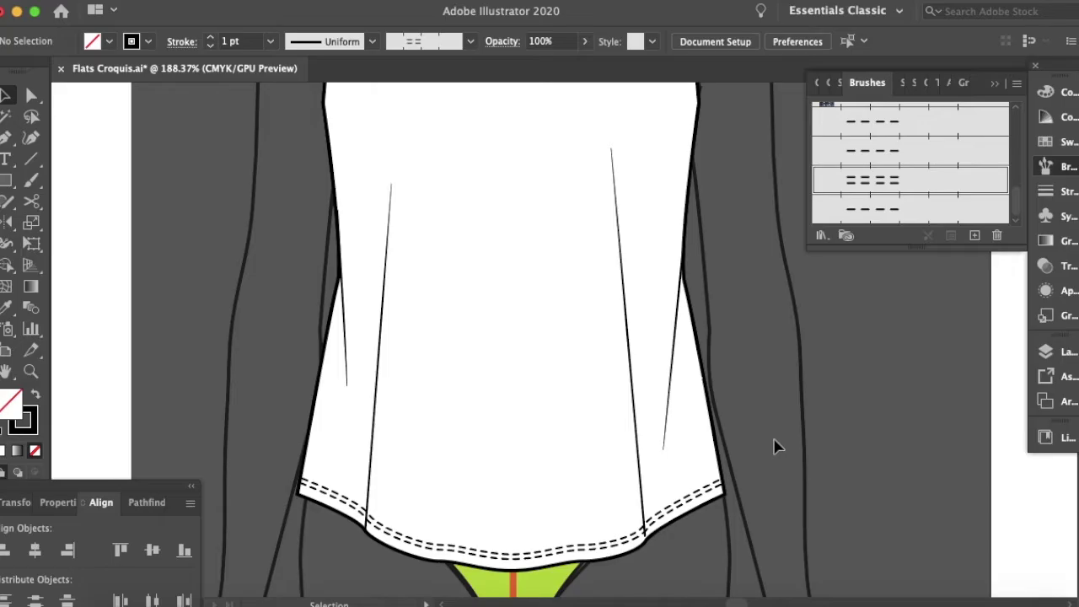
Sharpen the V neckline's bottom anchor with the Anchor Point tool by angling both of its handles upward.
scroll(776, 444, down, 5)
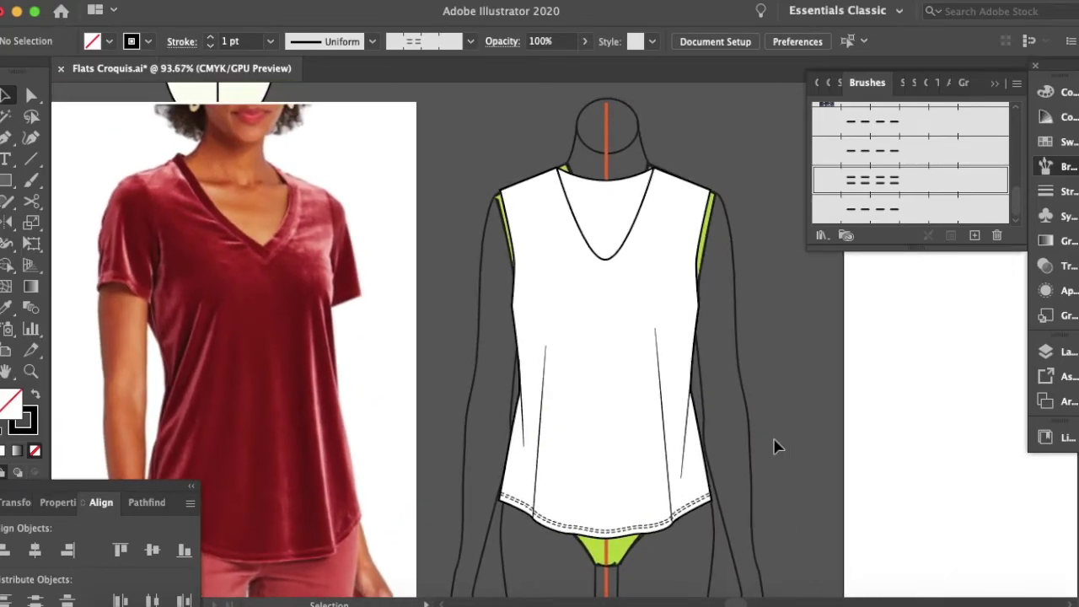
scroll(631, 306, right, 3)
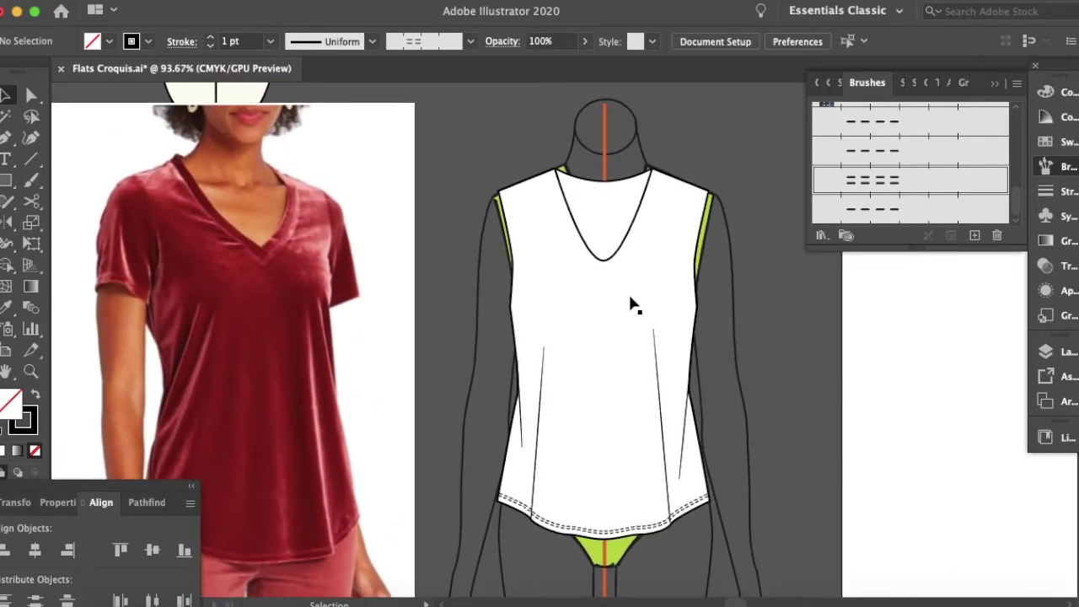
scroll(631, 306, up, 6)
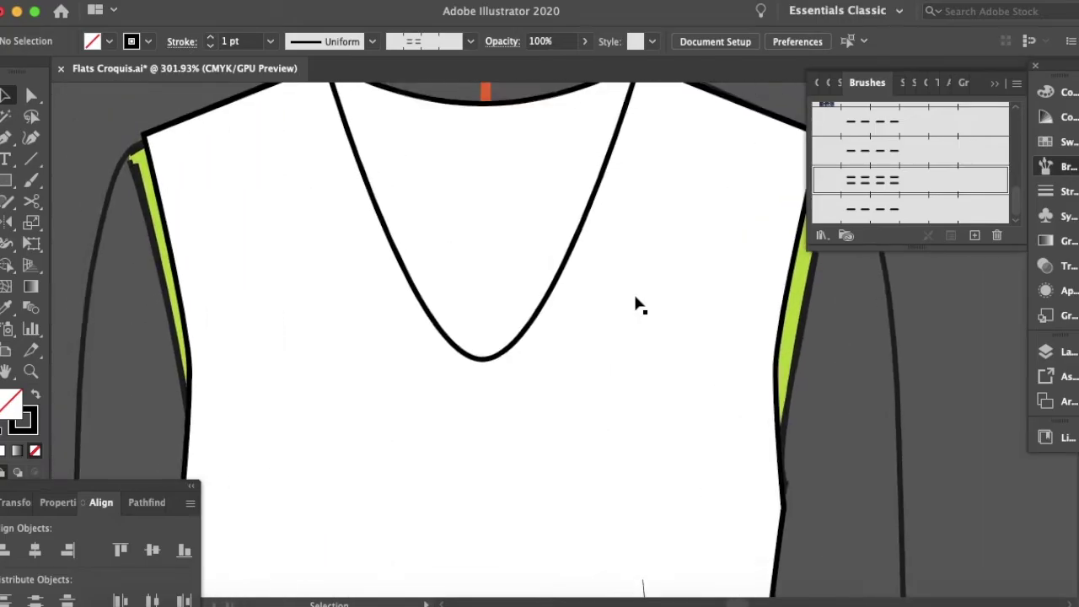
key(a)
click(504, 424)
click(502, 417)
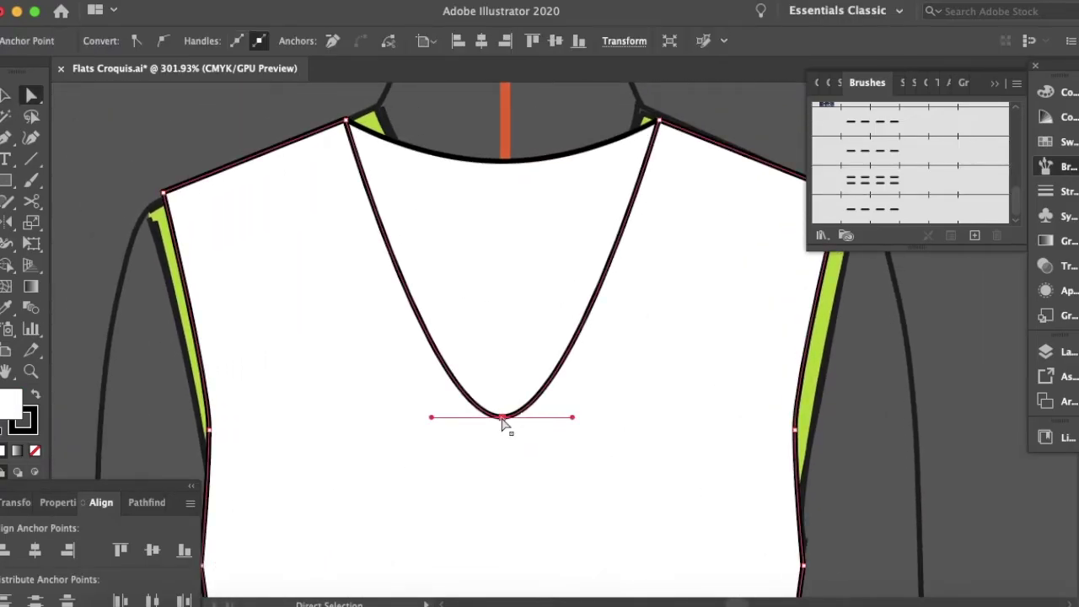
scroll(500, 423, down, 2)
scroll(501, 425, left, 5)
scroll(501, 424, right, 10)
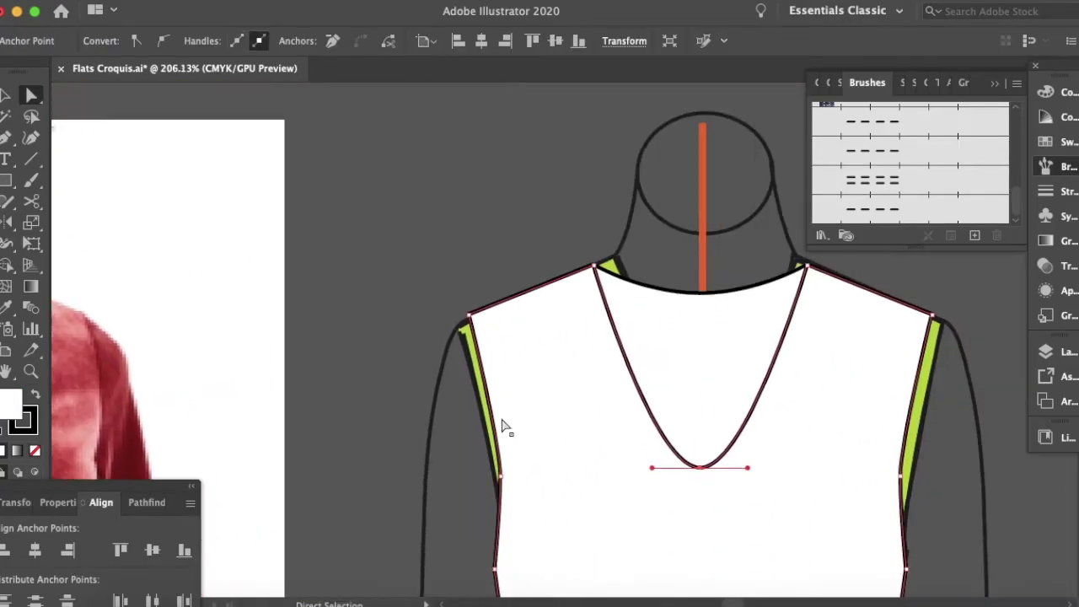
key(shift+c)
drag(498, 472, 501, 455)
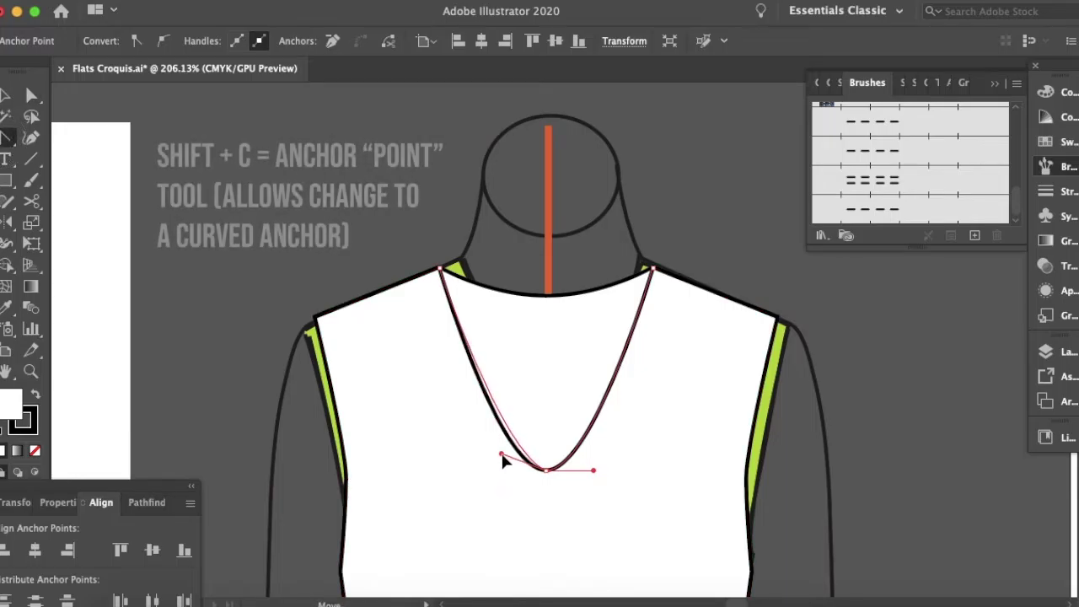
drag(596, 475, 592, 465)
key(a)
click(680, 257)
Pull both handles of the neckline's bottom anchor farther outward and up to refine the V curves.
scroll(681, 257, down, 3)
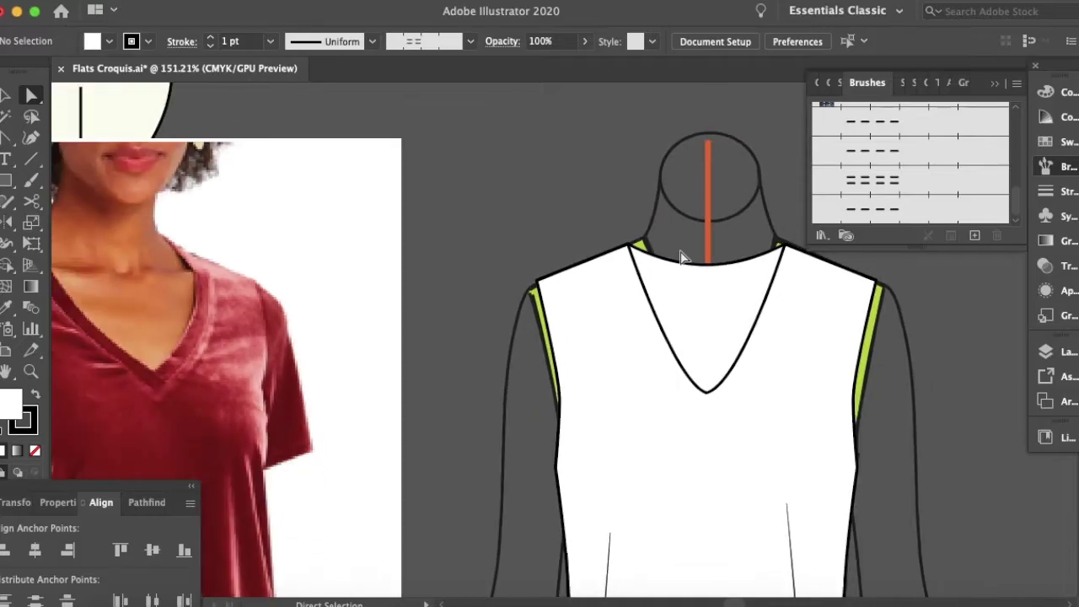
scroll(680, 253, left, 3)
scroll(768, 408, up, 4)
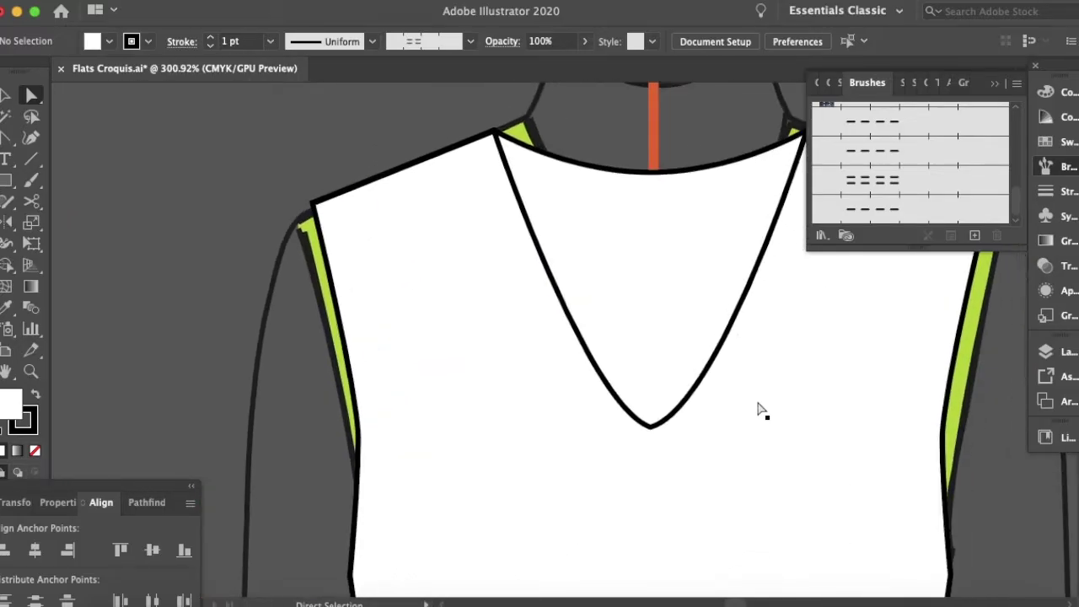
click(996, 84)
click(614, 466)
key(shift+c)
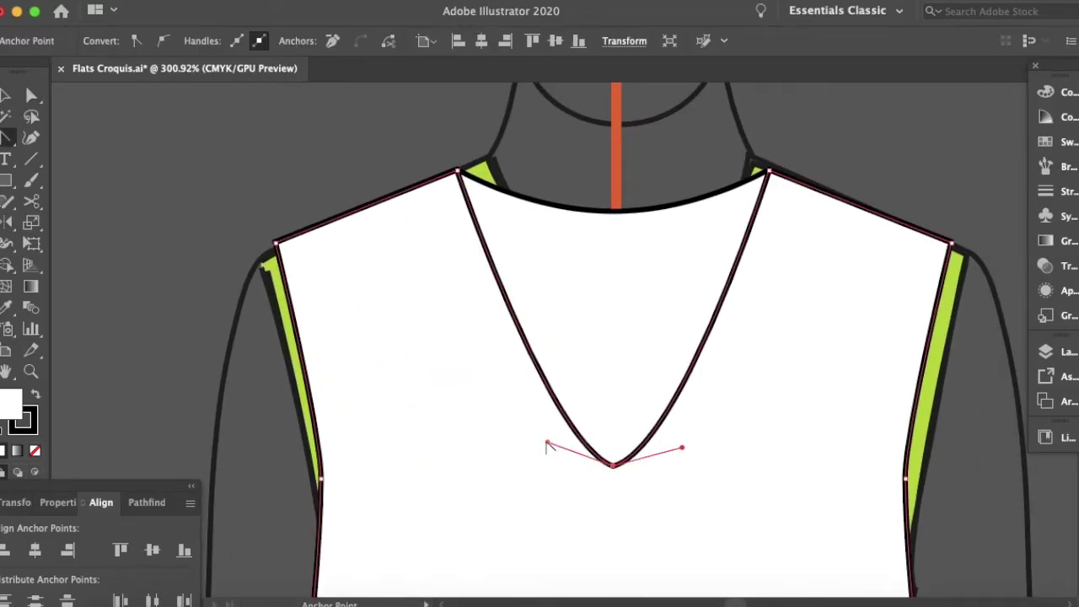
drag(548, 445, 525, 424)
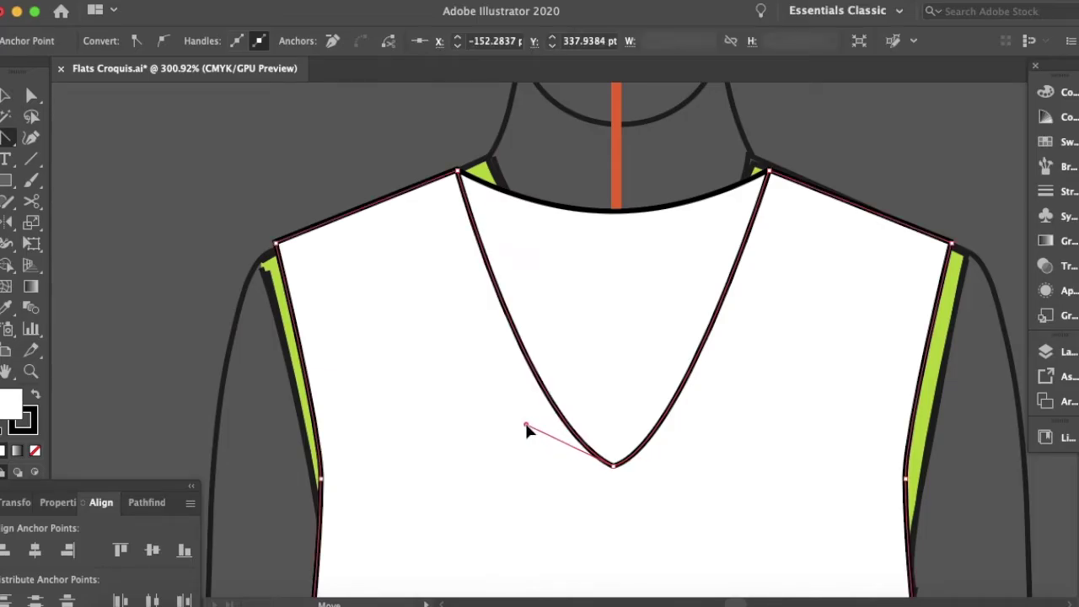
drag(683, 450, 705, 429)
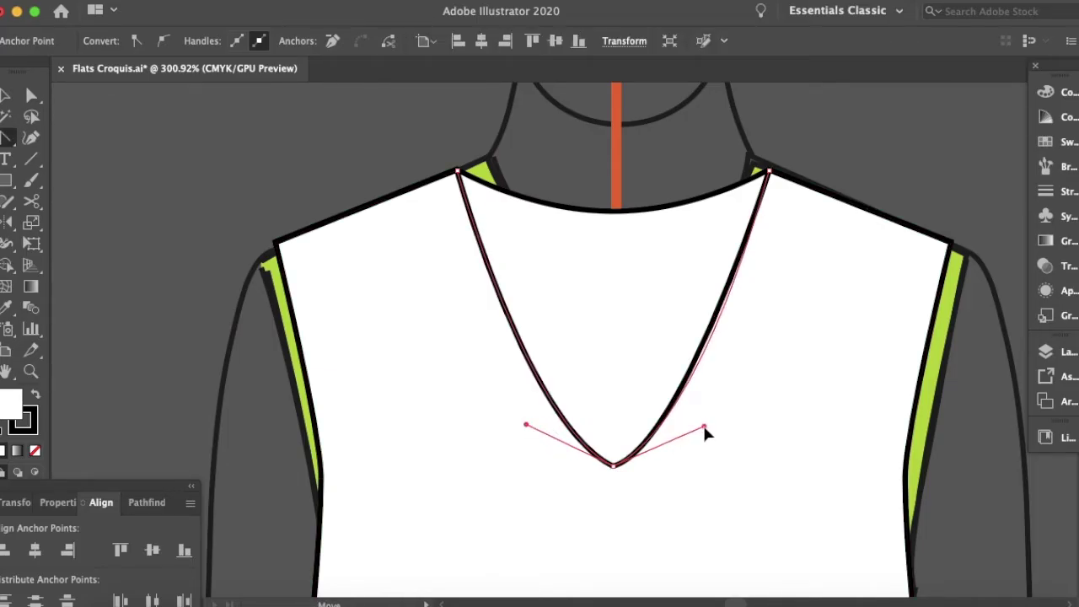
Copy the V neckline segment of the front body shape, paste it as a separate path and remove its fill.
scroll(708, 433, down, 5)
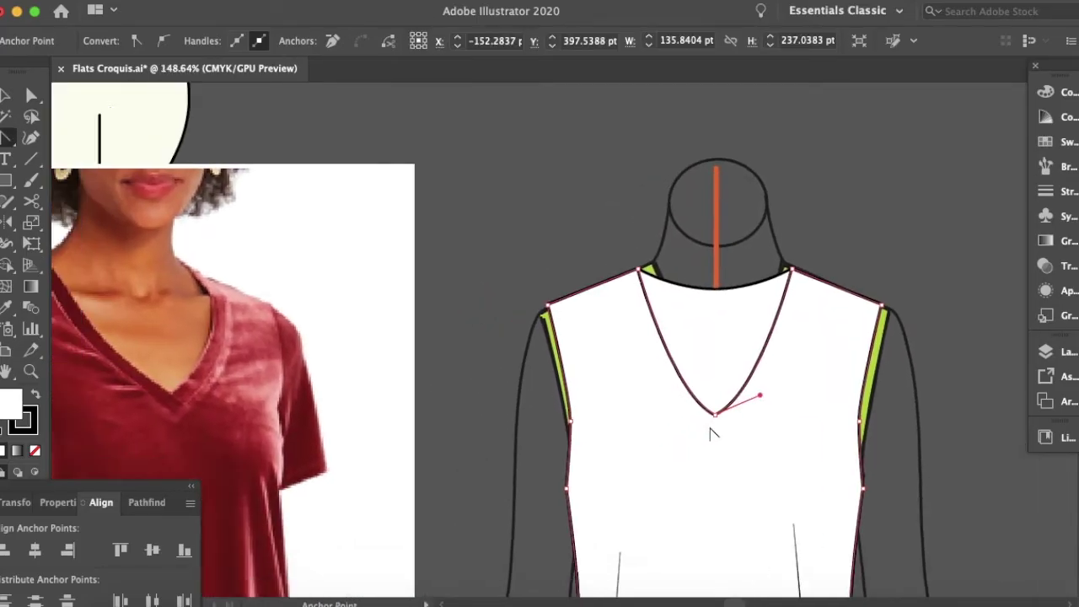
scroll(711, 434, left, 2)
scroll(307, 388, up, 6)
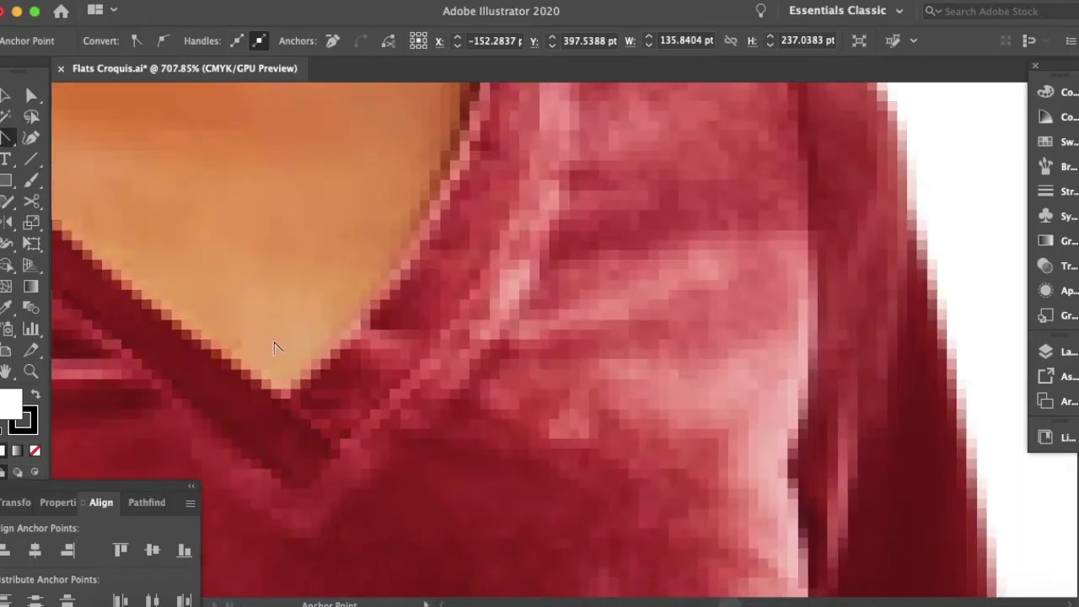
scroll(371, 447, down, 4)
scroll(370, 445, right, 4)
key(a)
click(418, 396)
key(super+c)
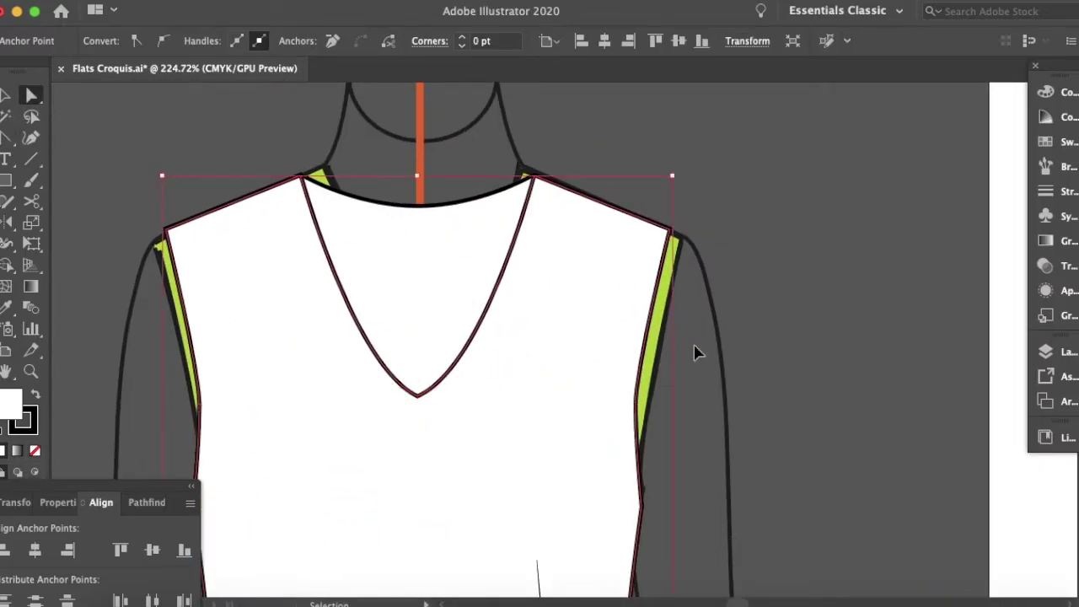
key(super+v)
key(v)
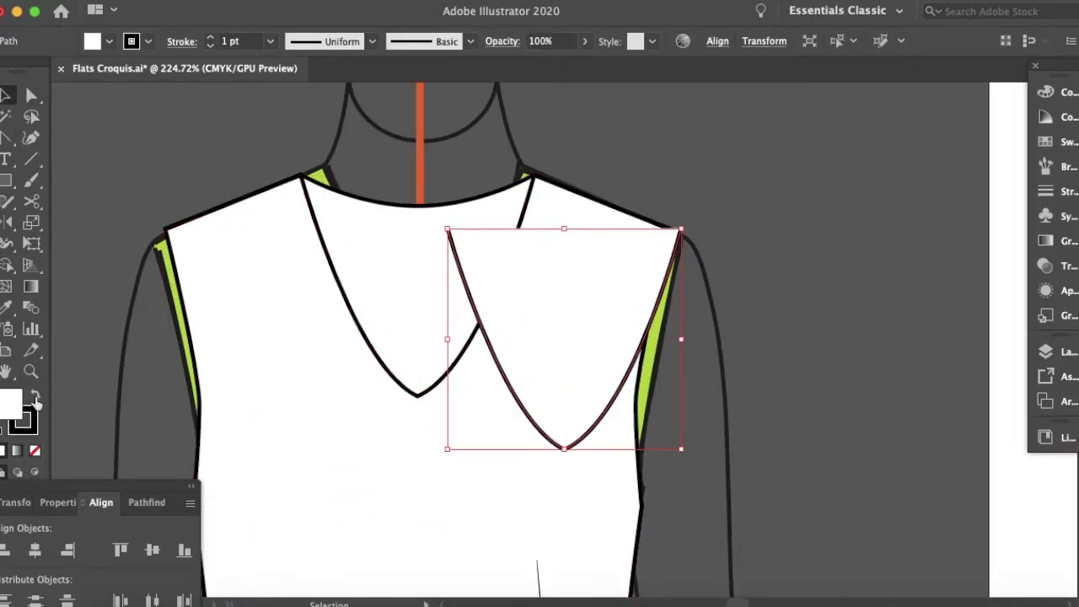
key(/)
Place the neckline copy just outside the V neckline and widen it into a neckband edge with its ends on the shoulder seams.
drag(513, 393, 369, 347)
drag(523, 401, 545, 408)
key(a)
click(419, 411)
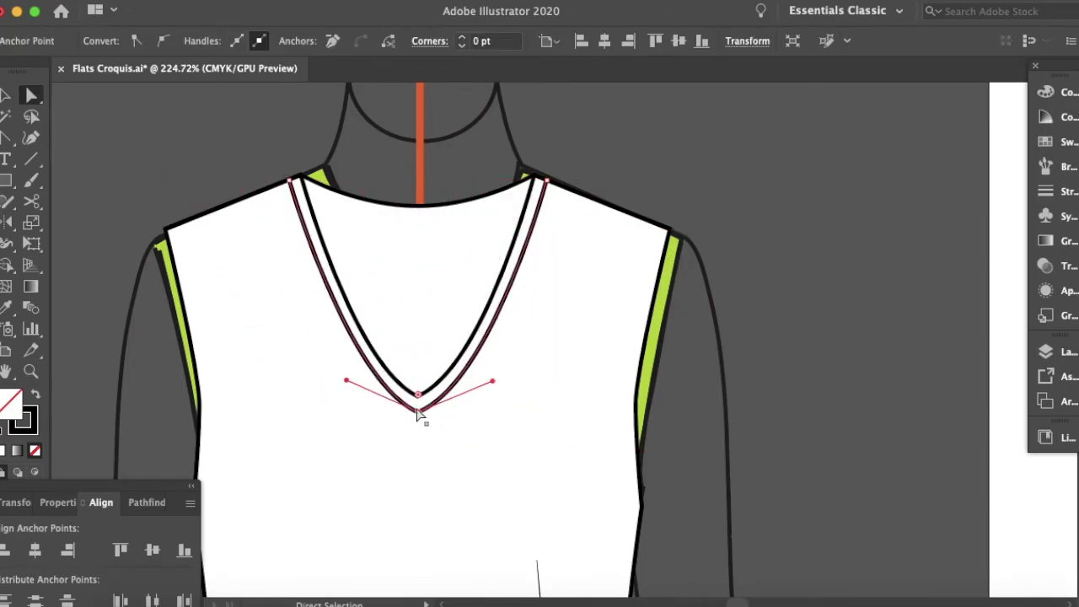
scroll(419, 413, left, 10)
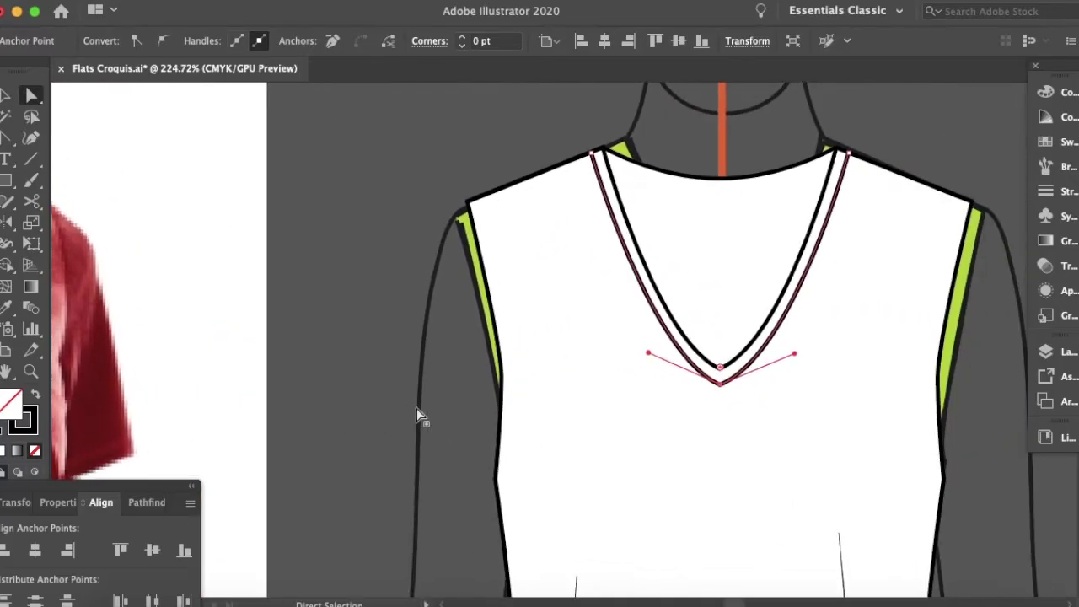
key(Down)
key(Down)
click(848, 157)
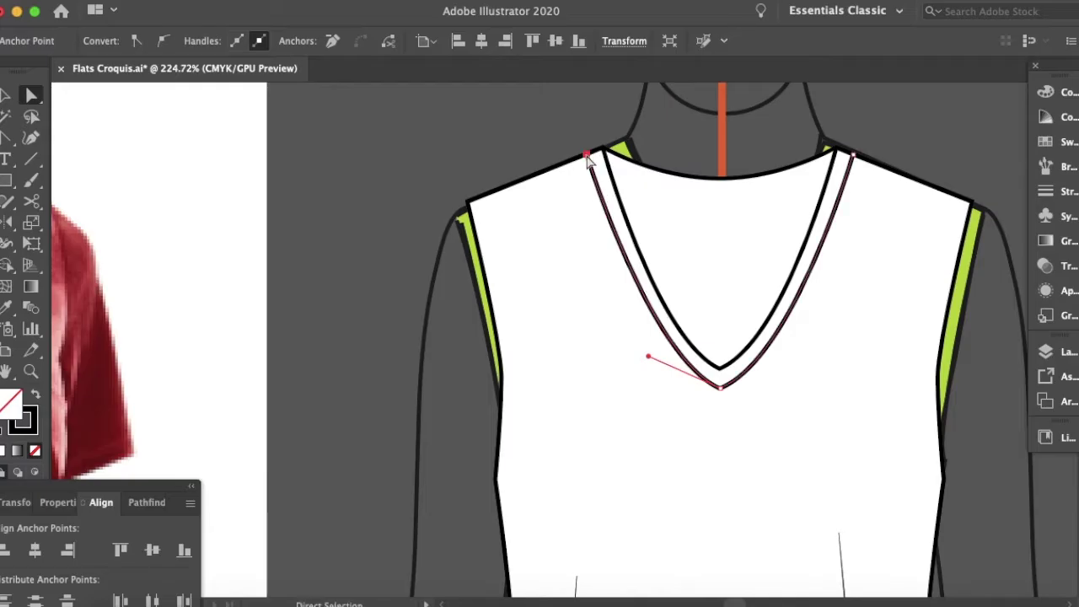
click(891, 130)
Extend both handles of the outer neckband line's bottom anchor slightly outward with the Anchor Point tool.
click(719, 388)
key(shift+c)
drag(645, 362, 638, 362)
drag(795, 359, 801, 360)
key(v)
click(925, 169)
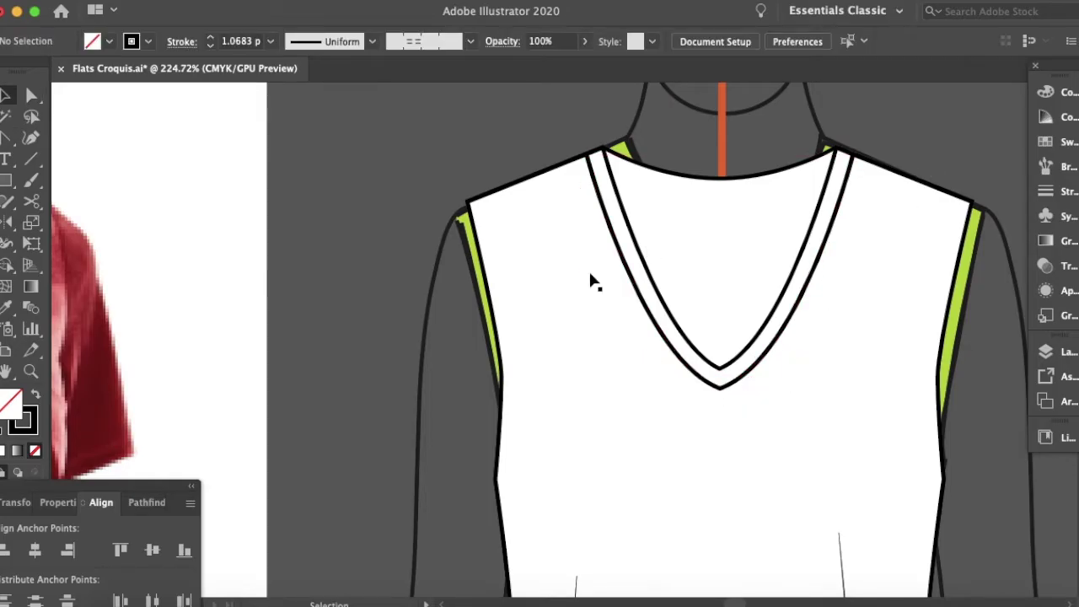
Draw a short diagonal overlap line across the neckband at the V point with the Pen tool.
scroll(590, 275, left, 6)
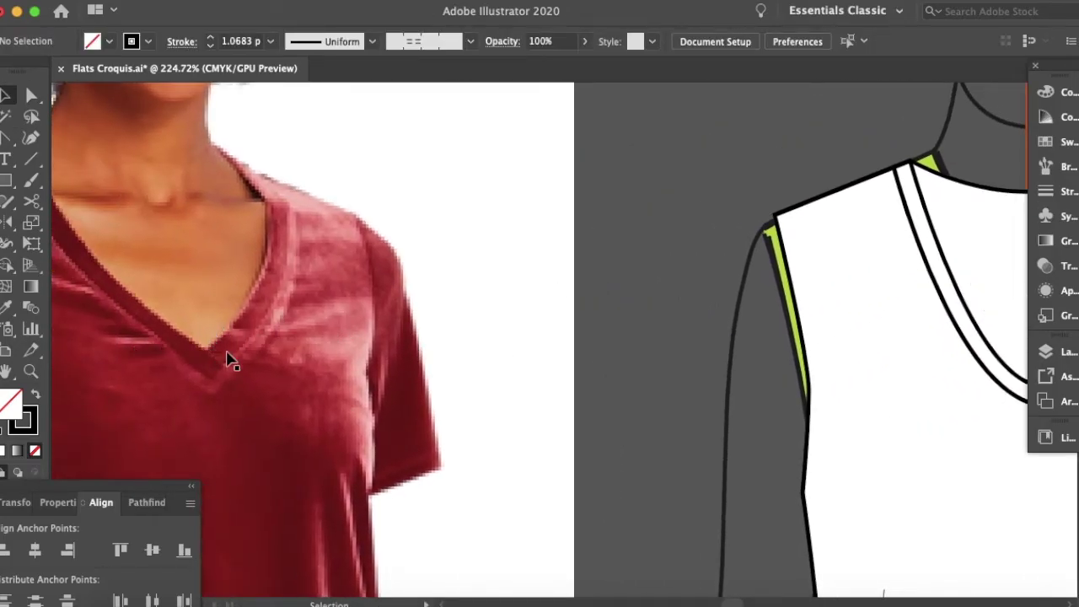
scroll(561, 282, right, 5)
scroll(561, 282, up, 5)
key(p)
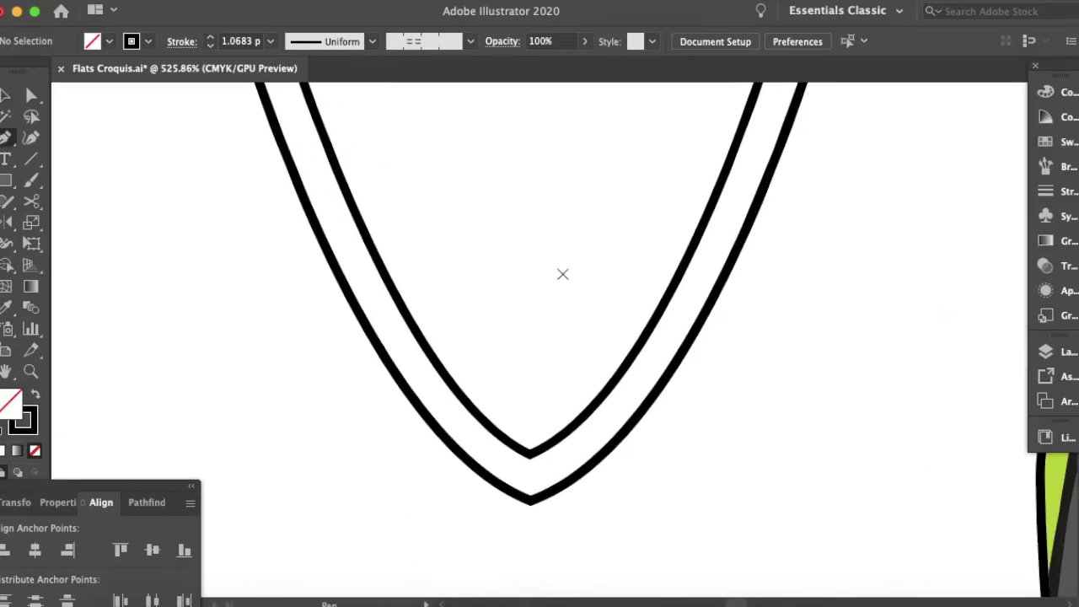
click(522, 450)
click(577, 480)
super+click(543, 381)
Adjust the two end anchors of the overlap line to line up with the inner and outer neckband edges.
key(a)
click(543, 469)
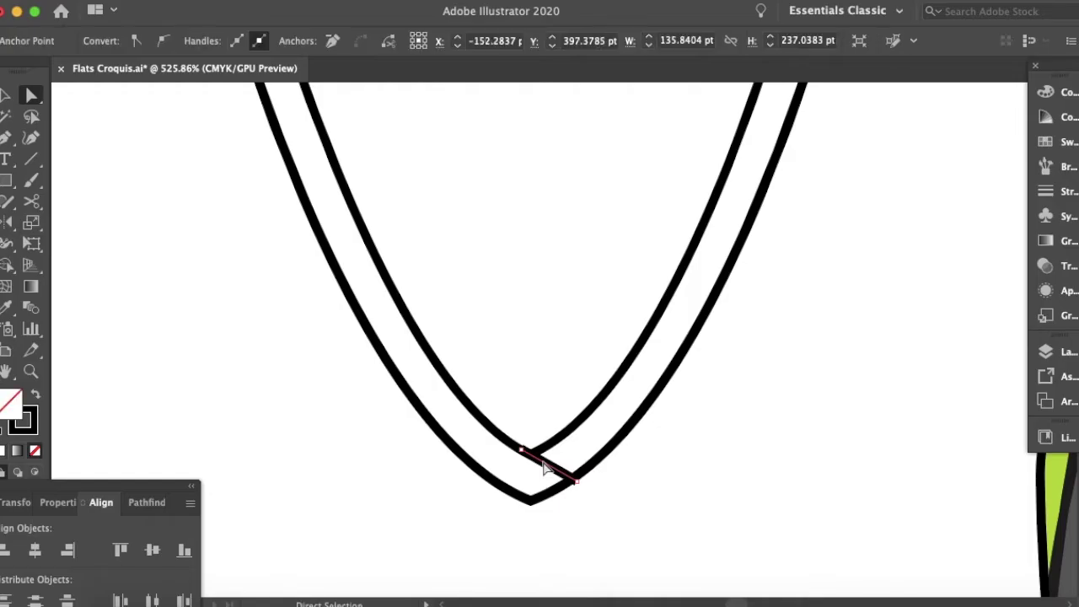
click(523, 450)
drag(522, 460, 514, 450)
drag(577, 482, 569, 478)
click(615, 489)
Lower the outer neckband line's bottom point slightly and extend the overlap line's lower end to meet it.
scroll(615, 489, down, 5)
scroll(614, 488, down, 3)
scroll(683, 303, up, 4)
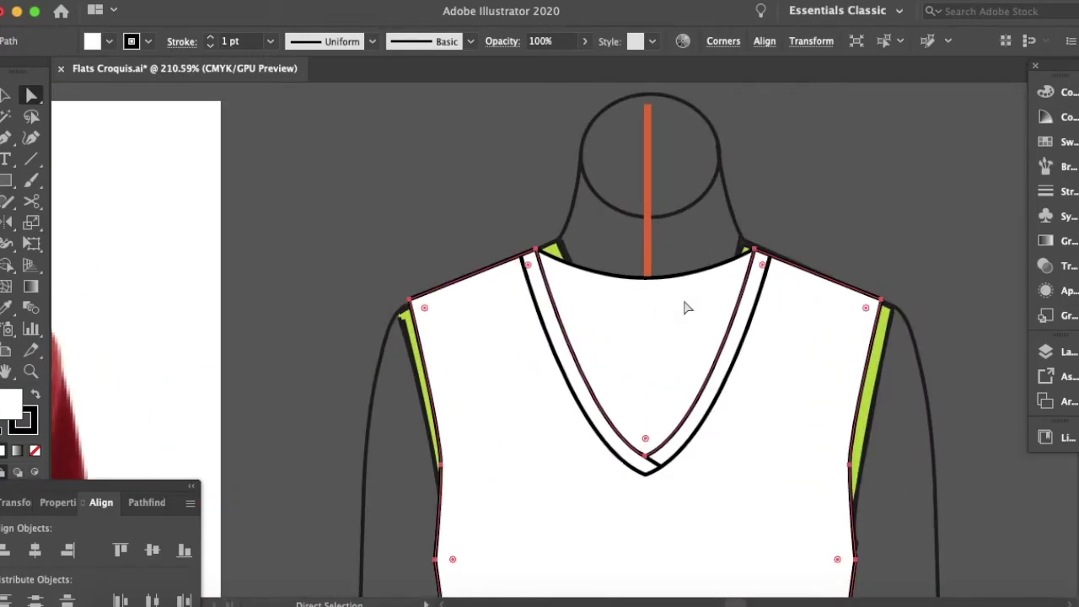
scroll(684, 307, up, 4)
click(599, 549)
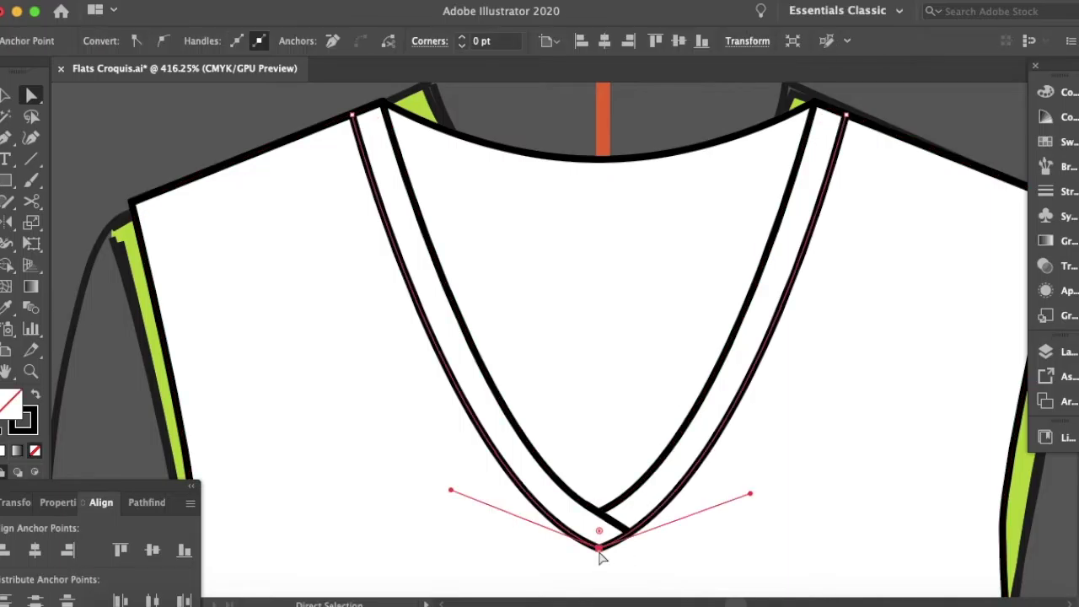
drag(599, 551, 602, 557)
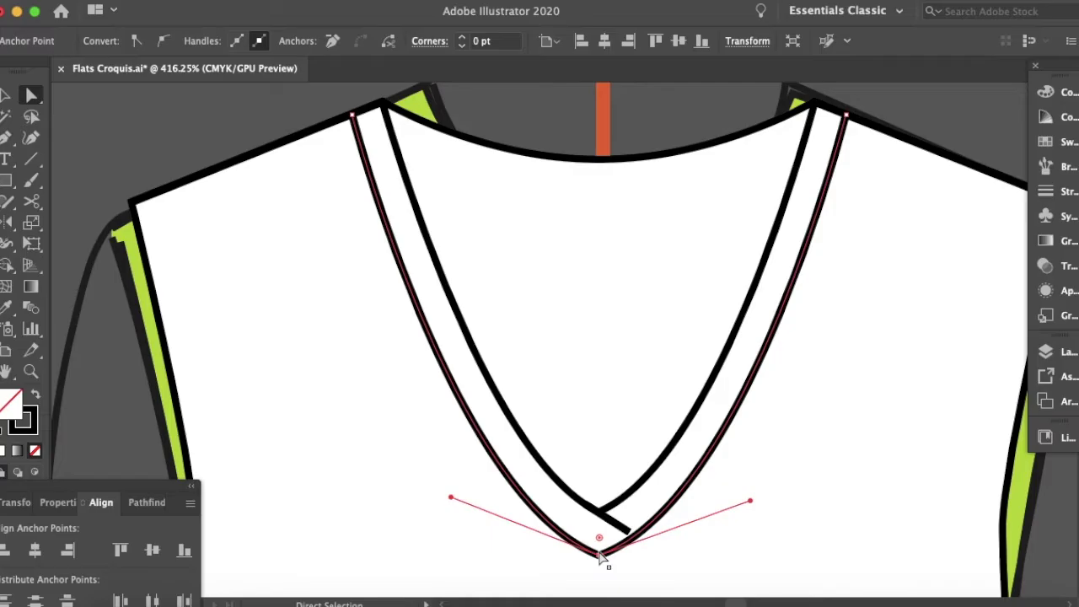
click(631, 537)
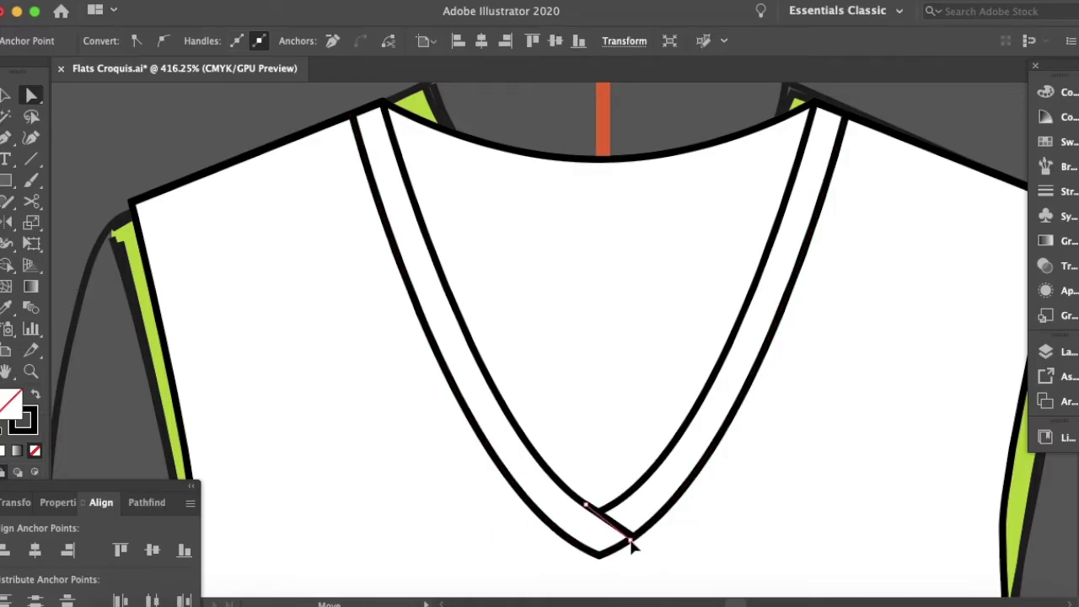
click(721, 485)
Duplicate the outer neckband line and enlarge the copy so it runs just outside the neckband.
scroll(722, 483, down, 5)
click(662, 515)
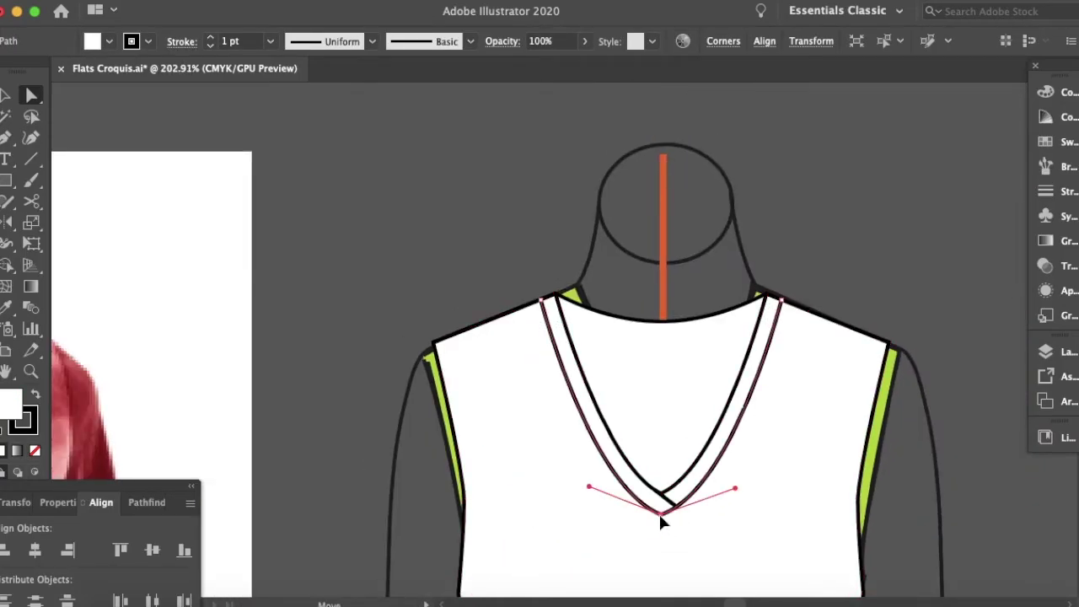
key(v)
drag(634, 491, 595, 478)
key(super+z)
mouse_move(516, 409)
mouse_down()
mouse_move(627, 480)
mouse_move(672, 489)
mouse_up()
Apply the single dashed stitch brush to the outermost neckline copy for the neckband topstitching.
scroll(627, 484, right, 3)
scroll(628, 485, down, 1)
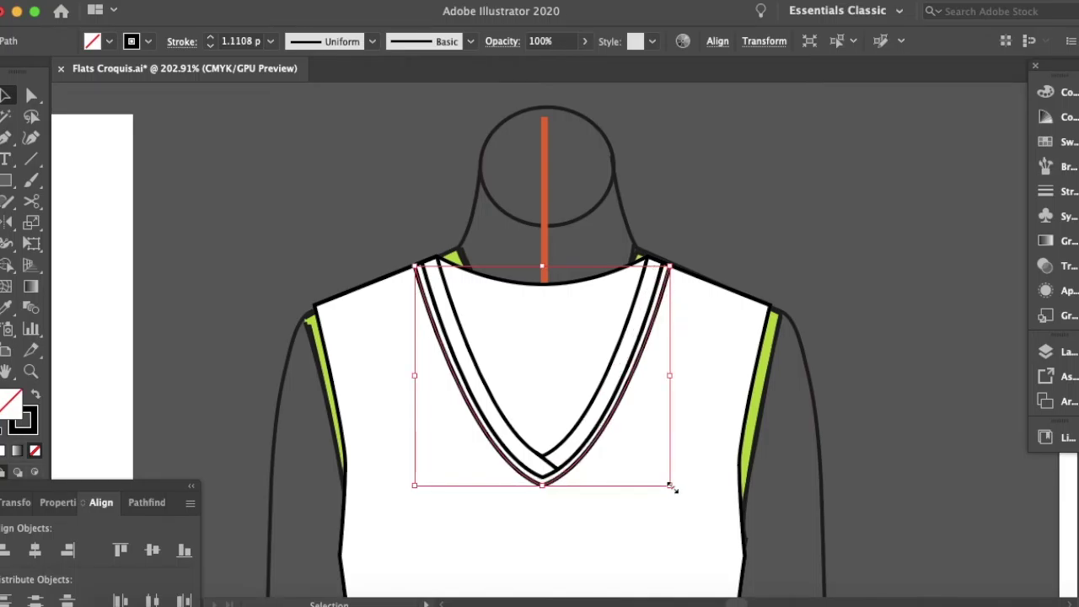
click(1045, 167)
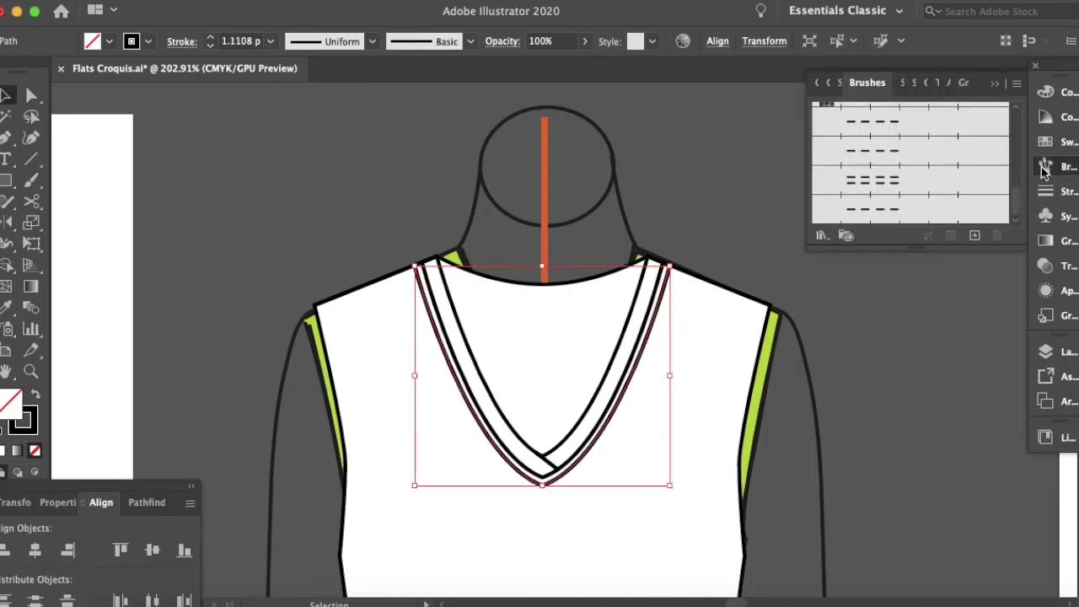
click(944, 129)
click(776, 260)
Copy the curved back neckline segment, paste it as a separate path and remove its fill.
scroll(485, 342, left, 5)
scroll(485, 341, down, 2)
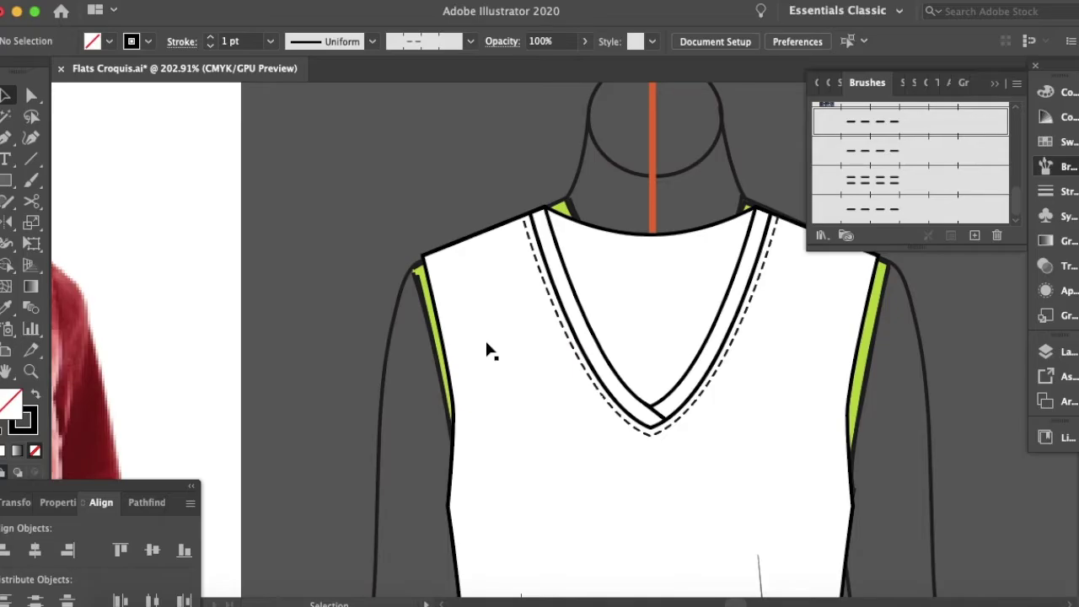
scroll(488, 349, left, 5)
scroll(487, 349, down, 1)
scroll(485, 338, right, 10)
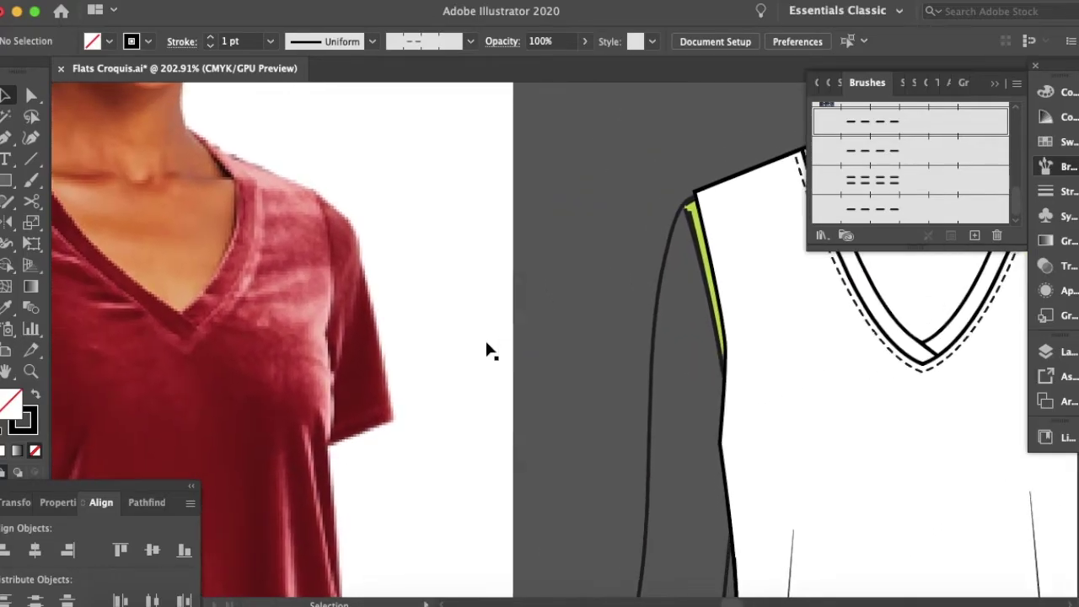
scroll(485, 338, up, 4)
click(994, 83)
key(a)
click(515, 192)
key(super+c)
key(super+v)
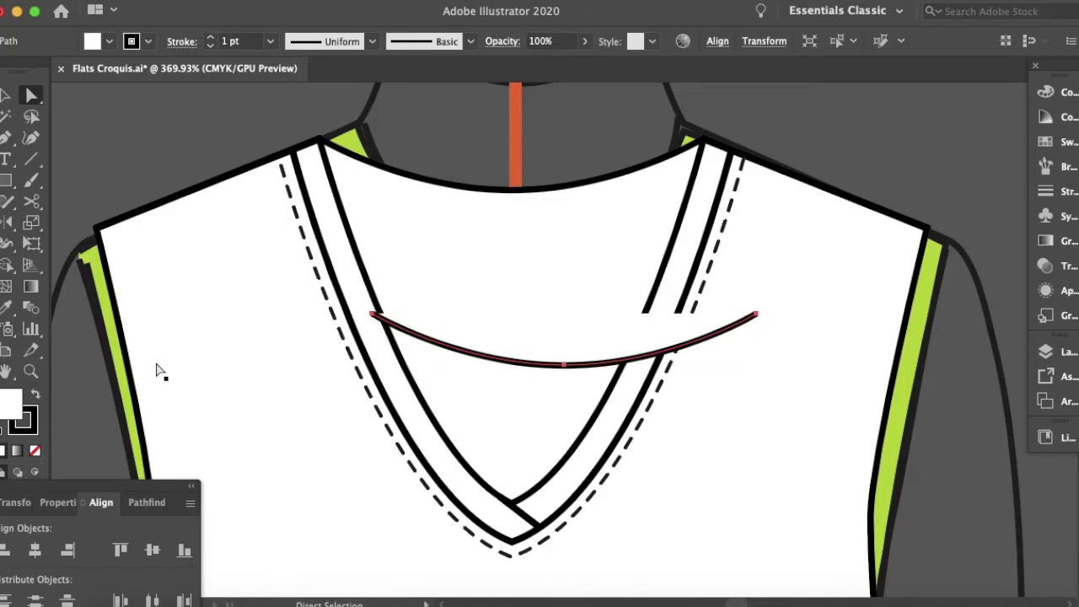
key(slash)
Place the back neckline copy just below the back neck edge, widen it and fit its anchors between the shoulder seams.
key(v)
drag(424, 340, 341, 181)
drag(683, 211, 731, 209)
key(a)
drag(515, 210, 516, 211)
click(731, 157)
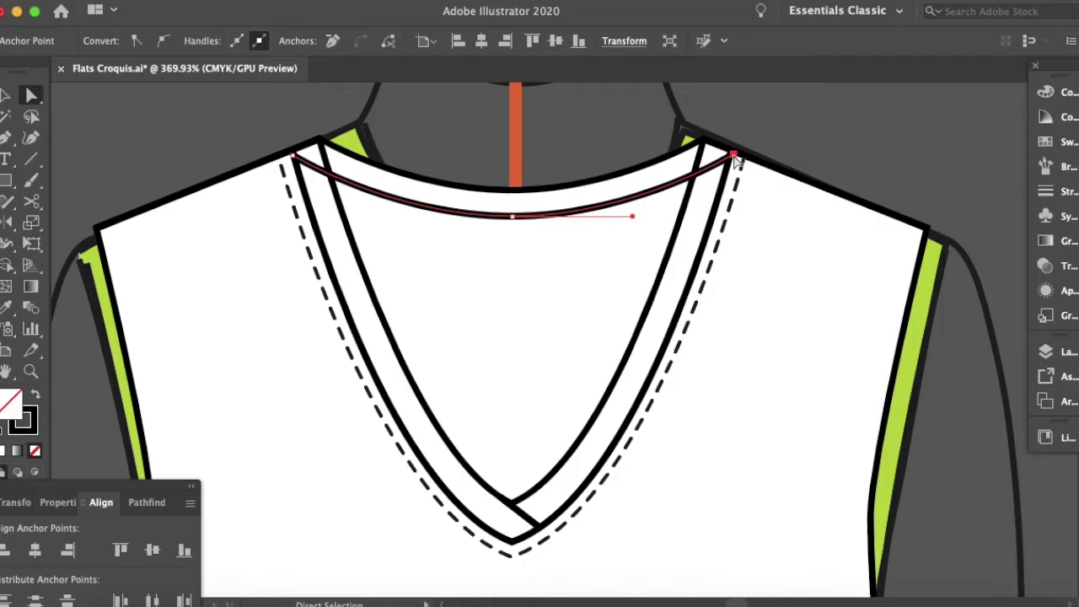
Fit the back neckline copy's end anchors to the shoulder seams and arrange the curve behind the neckband, in front of the body.
click(292, 157)
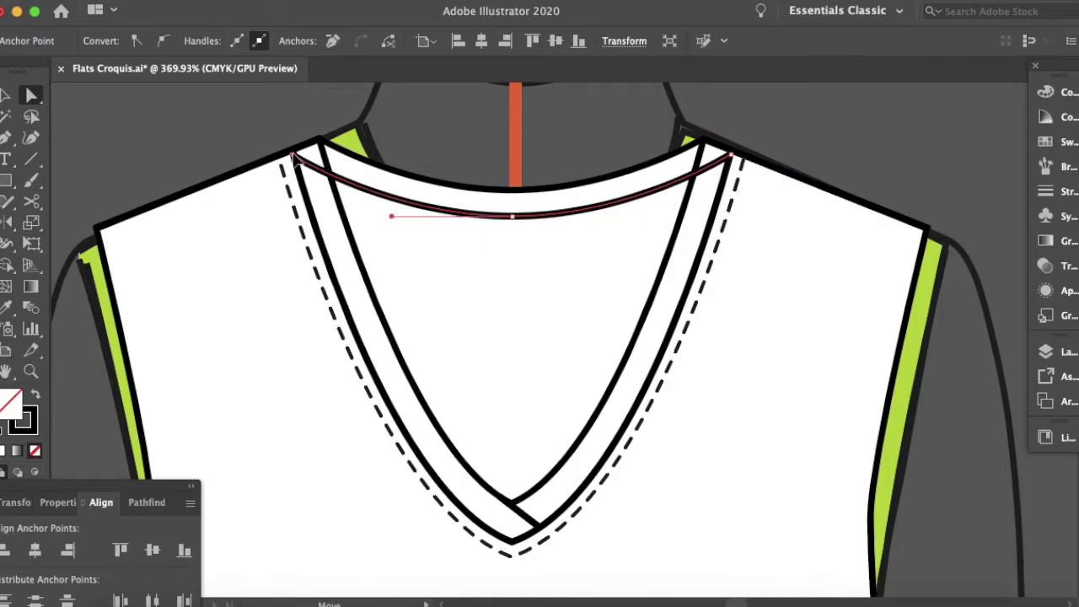
click(419, 171)
key(v)
click(509, 221)
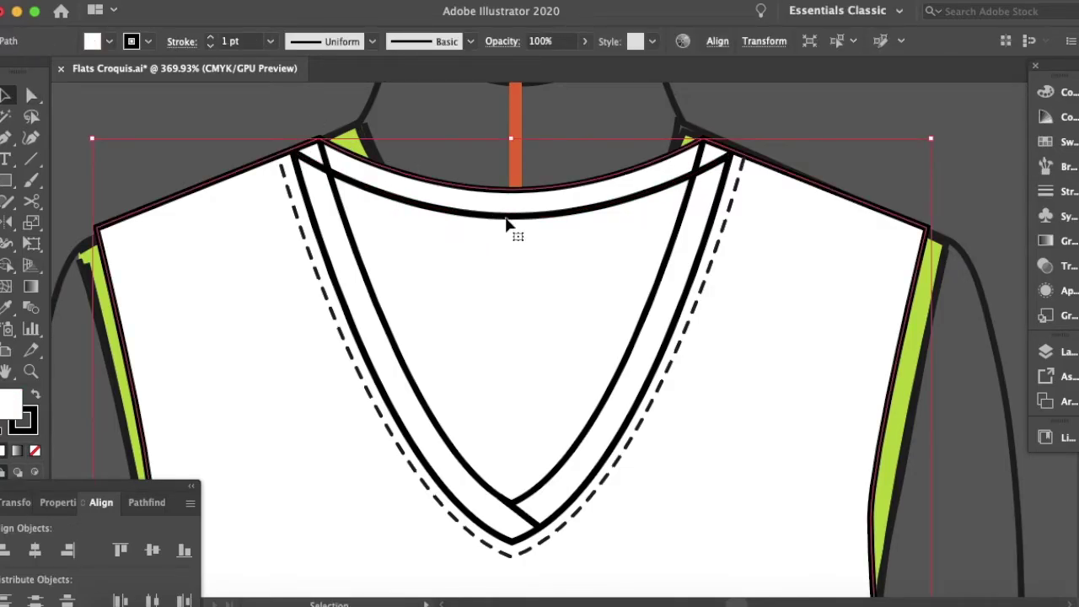
key(super+shift+bracketleft)
key(super+bracketright)
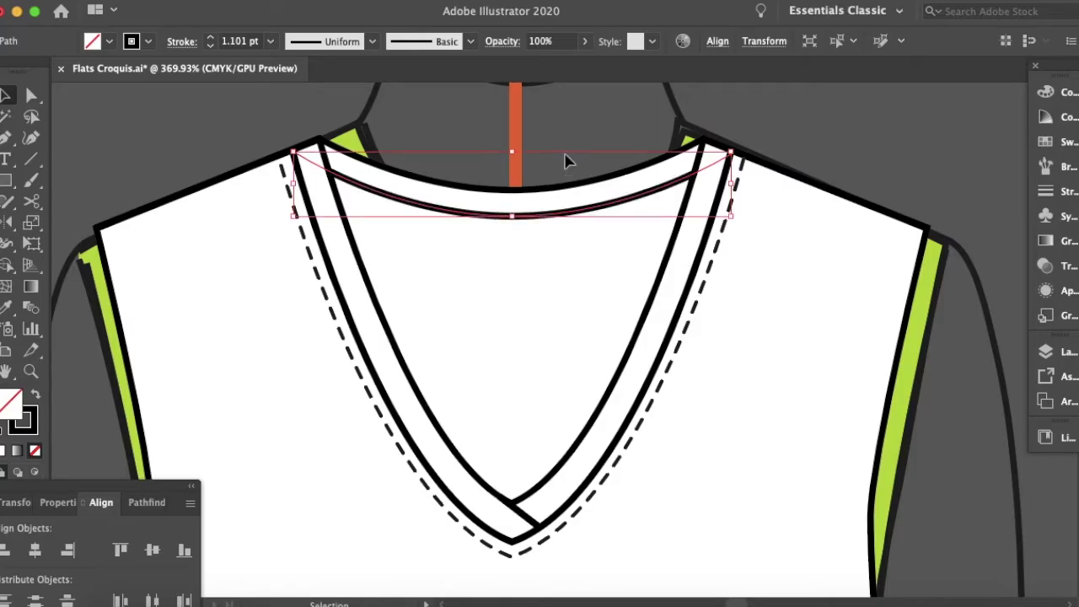
click(554, 133)
scroll(551, 168, down, 3)
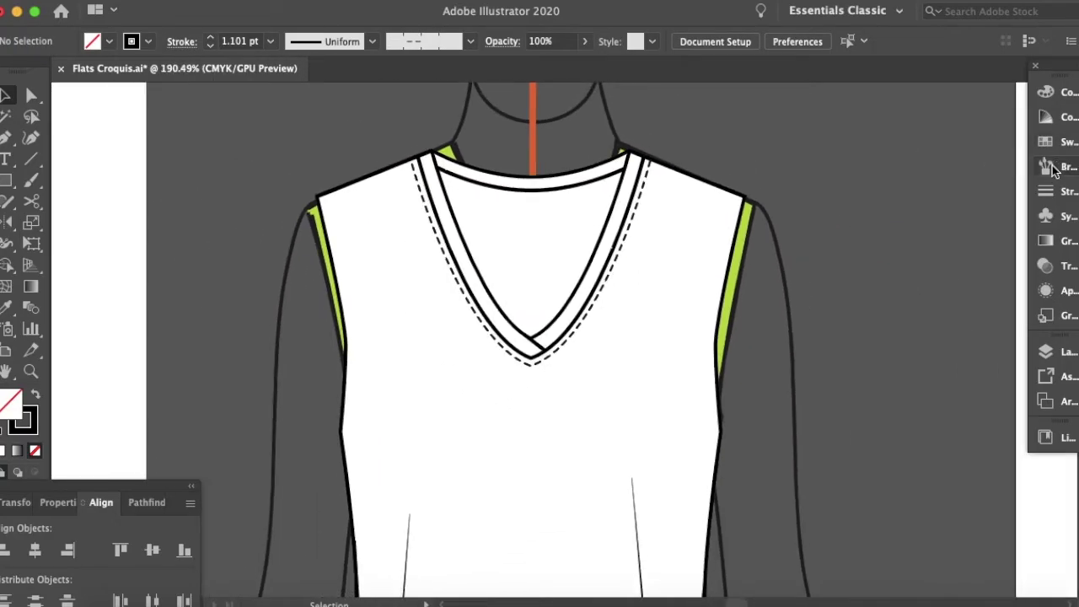
click(1044, 166)
scroll(956, 176, up, 5)
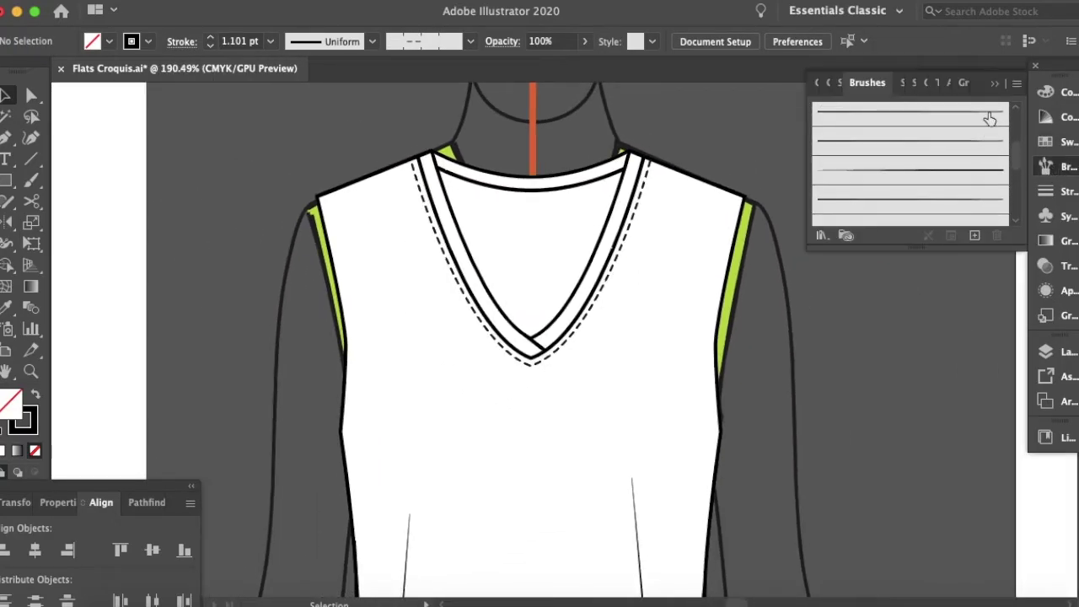
click(975, 99)
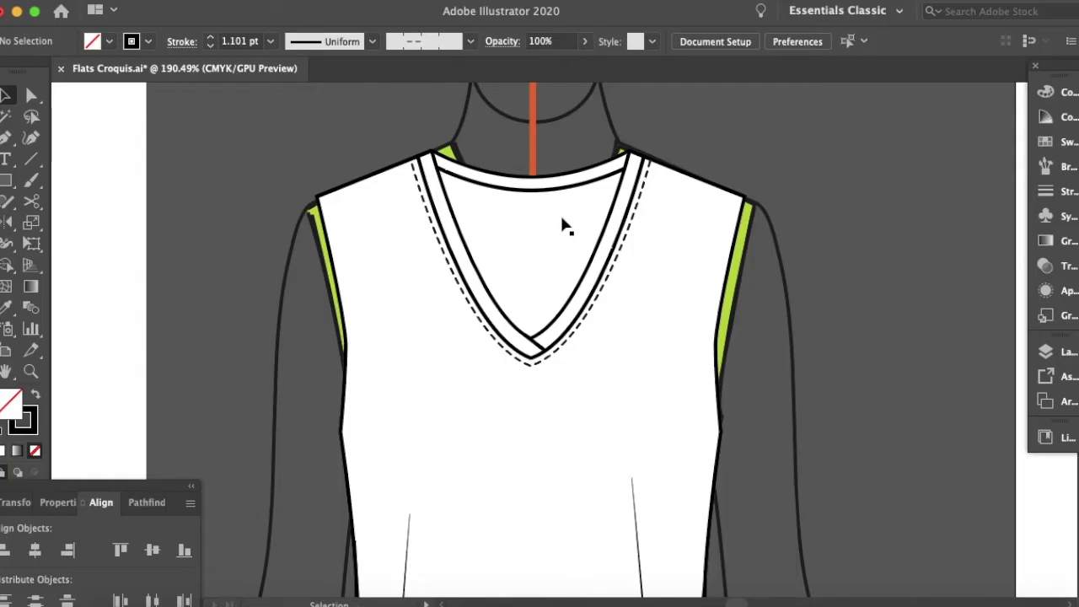
Draw a closed shadow shape with the Pen tool inside the neckline, from the back neck centre around the V point to the right shoulder.
key(p)
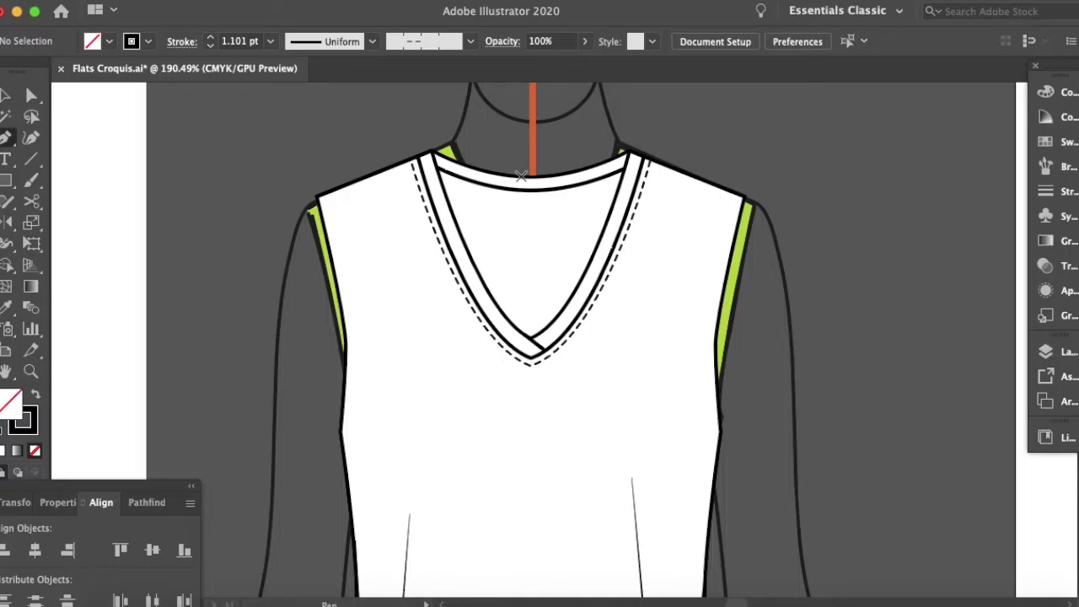
click(521, 177)
drag(497, 303, 449, 344)
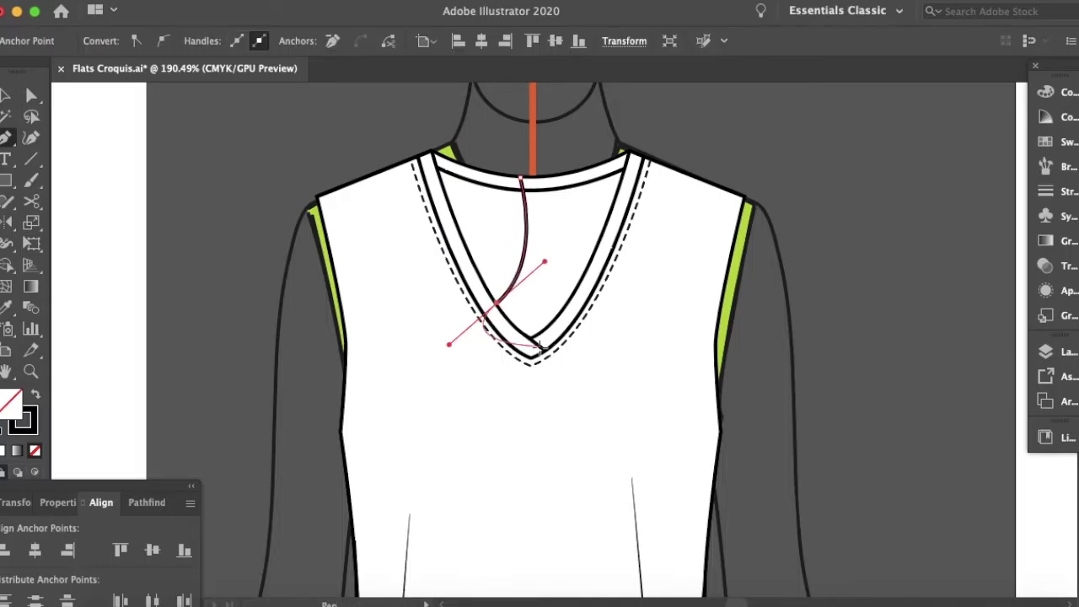
click(529, 349)
super+click(636, 125)
scroll(639, 94, up, 5)
drag(639, 95, 648, 347)
scroll(643, 360, down, 4)
drag(561, 390, 584, 474)
drag(690, 255, 631, 393)
Refine the shadow shape's curves and convert its left anchor so the lower edge follows the neckband to the V point.
scroll(631, 392, up, 5)
drag(746, 339, 729, 324)
scroll(614, 396, down, 6)
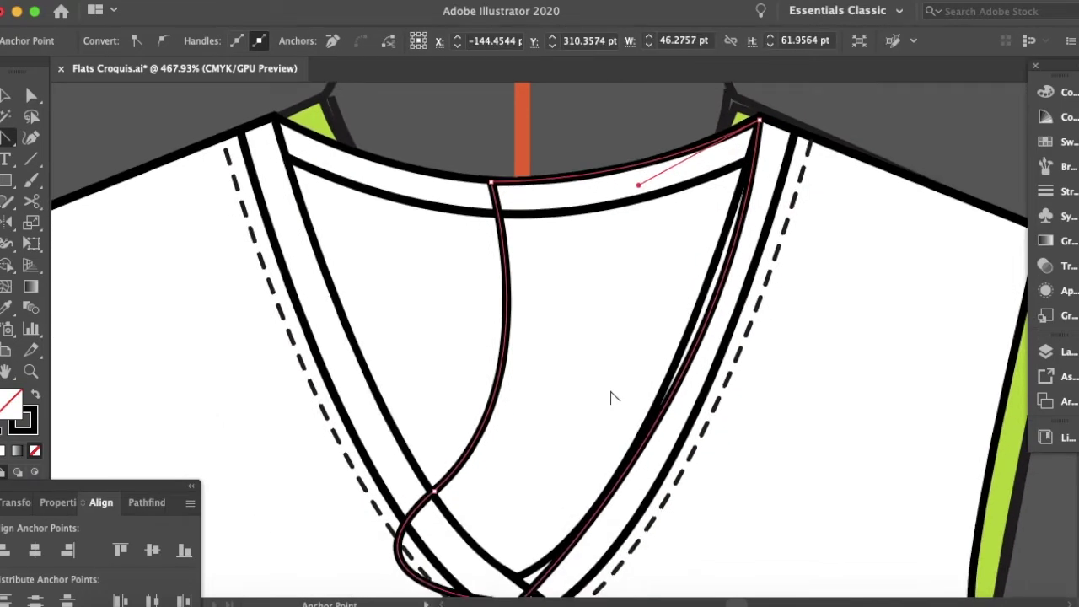
key(a)
key(shift+c)
drag(451, 447, 472, 512)
key(v)
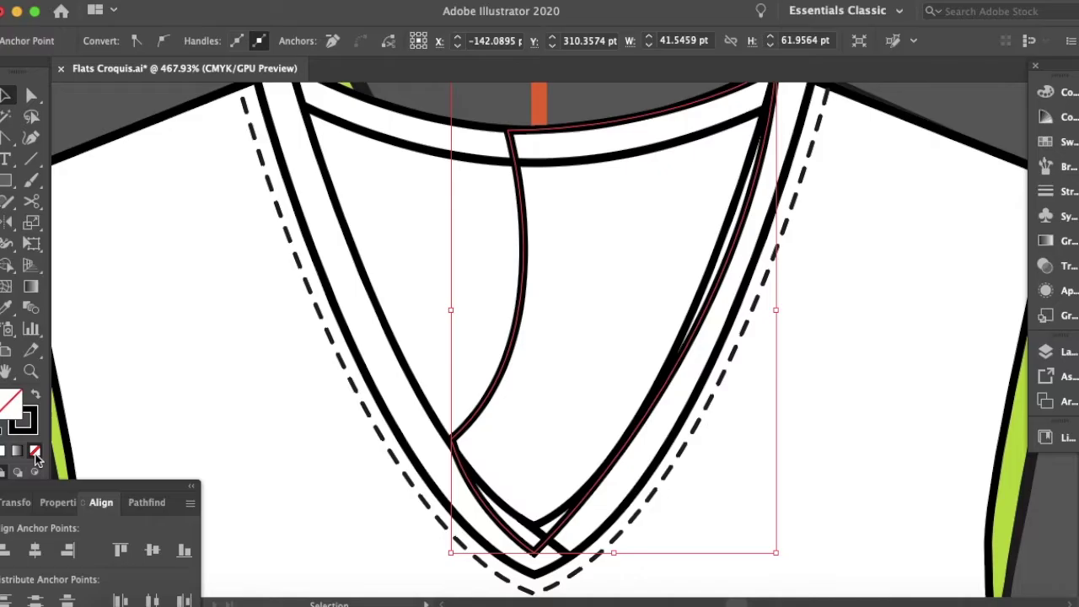
Remove the shadow shape's stroke and fill it with black, K 100%.
click(32, 432)
click(34, 450)
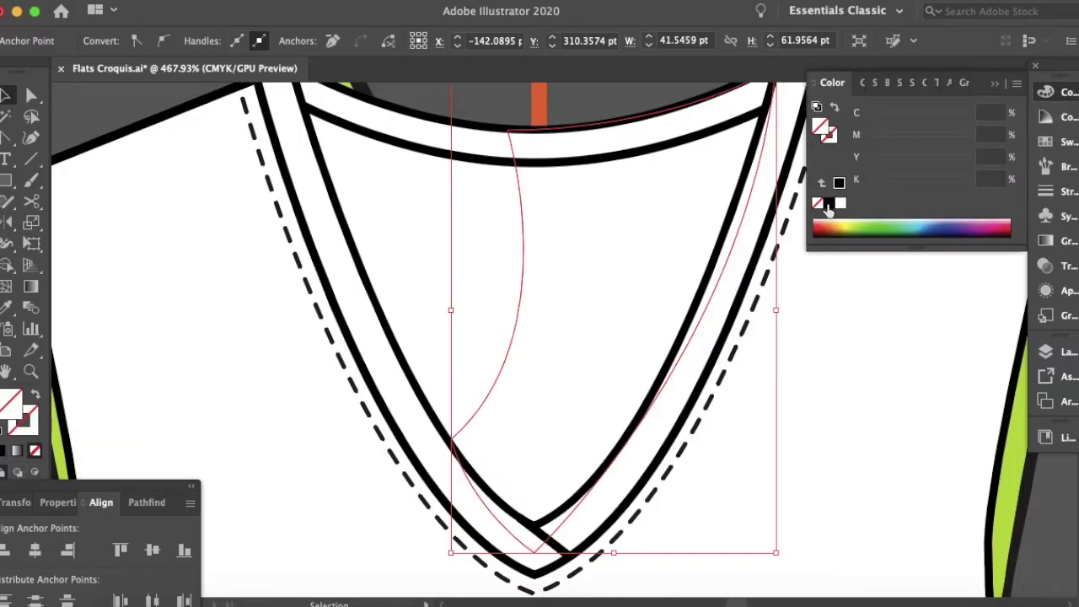
click(828, 204)
scroll(690, 275, right, 4)
scroll(690, 275, up, 1)
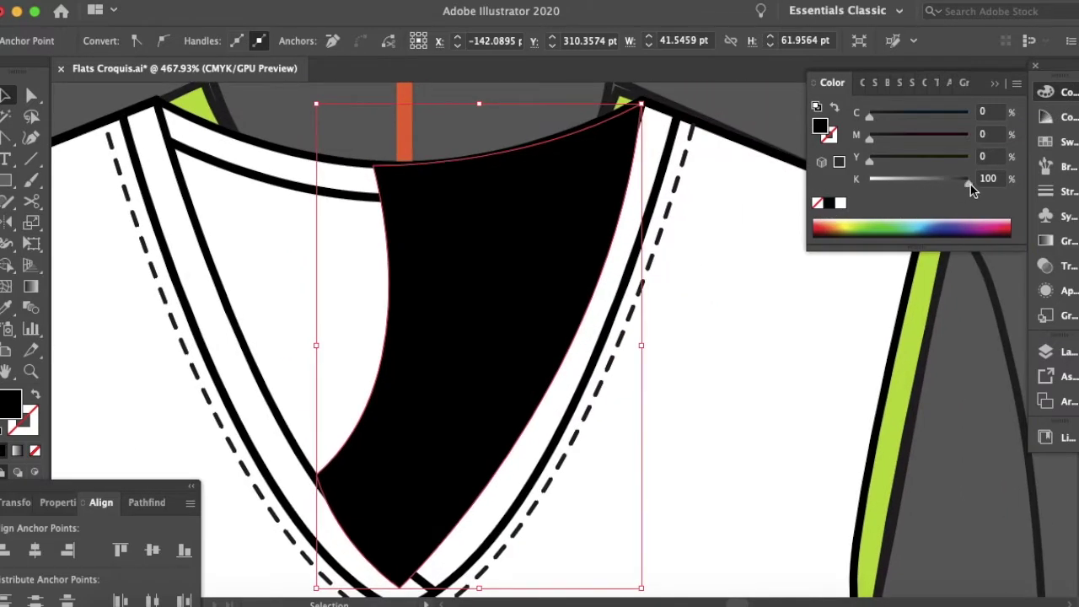
mouse_move(969, 187)
mouse_down()
mouse_move(917, 187)
mouse_move(971, 185)
mouse_up()
Lower the neckline shadow's opacity to 20%.
click(1061, 268)
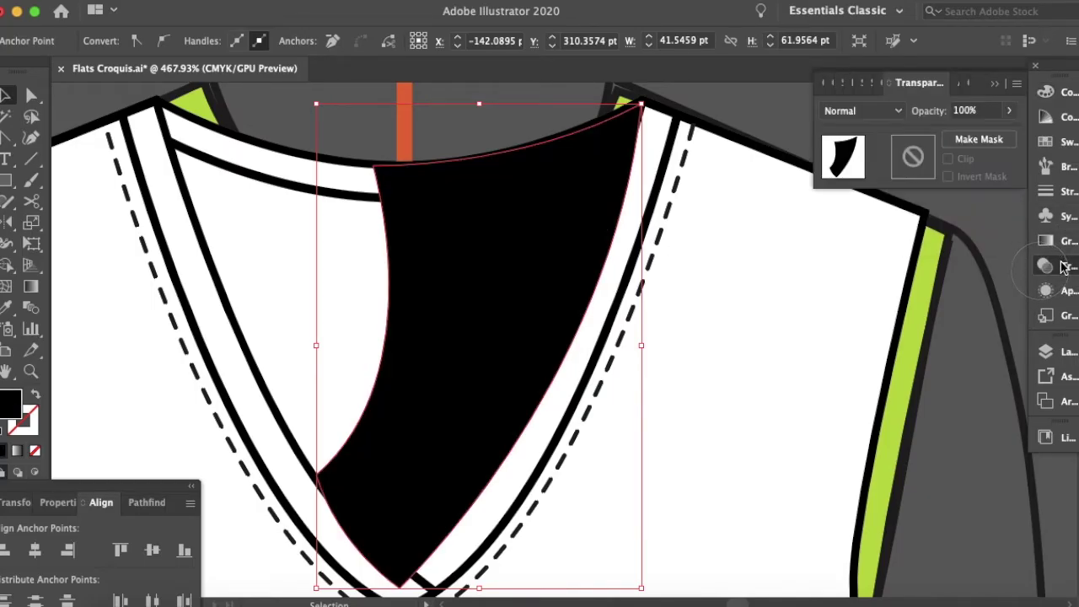
click(1009, 111)
drag(1005, 135, 953, 137)
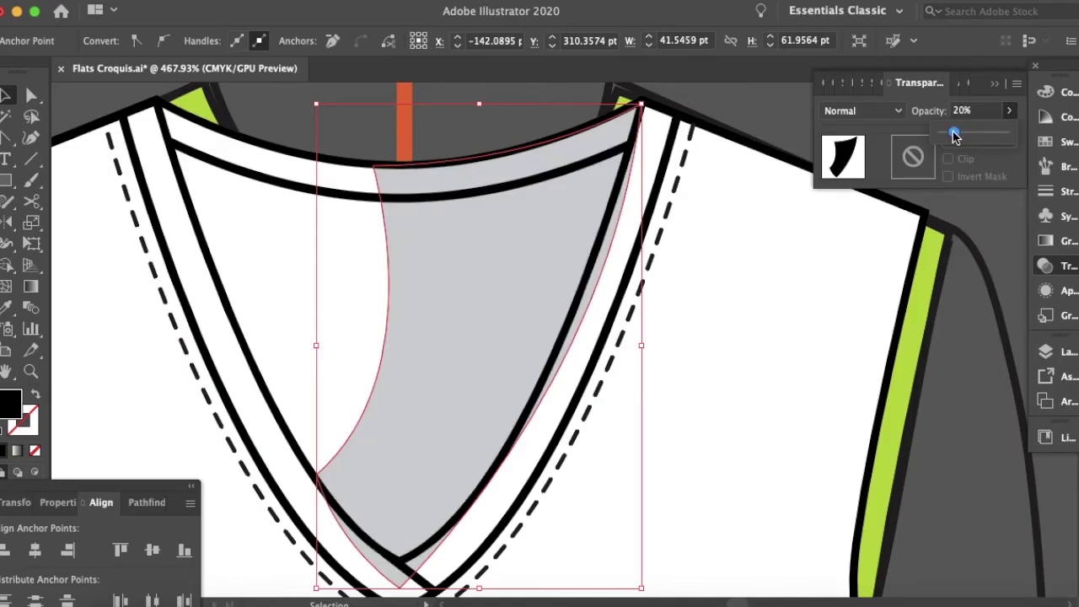
click(996, 82)
click(852, 107)
Arrange the shadow shape behind the neckband while keeping it in front of the body.
scroll(852, 107, down, 8)
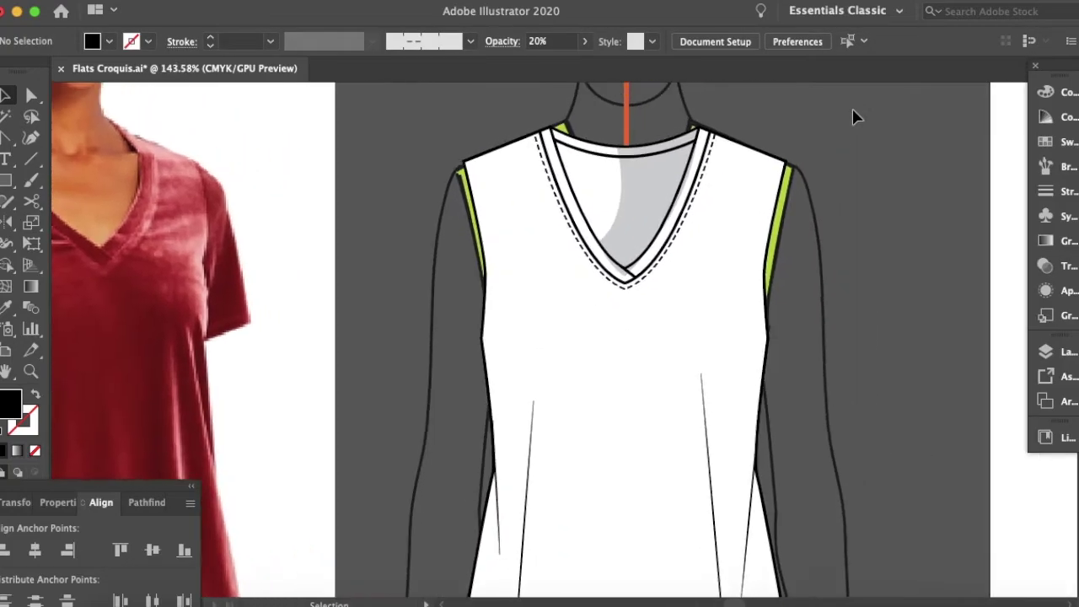
scroll(852, 108, up, 2)
click(615, 239)
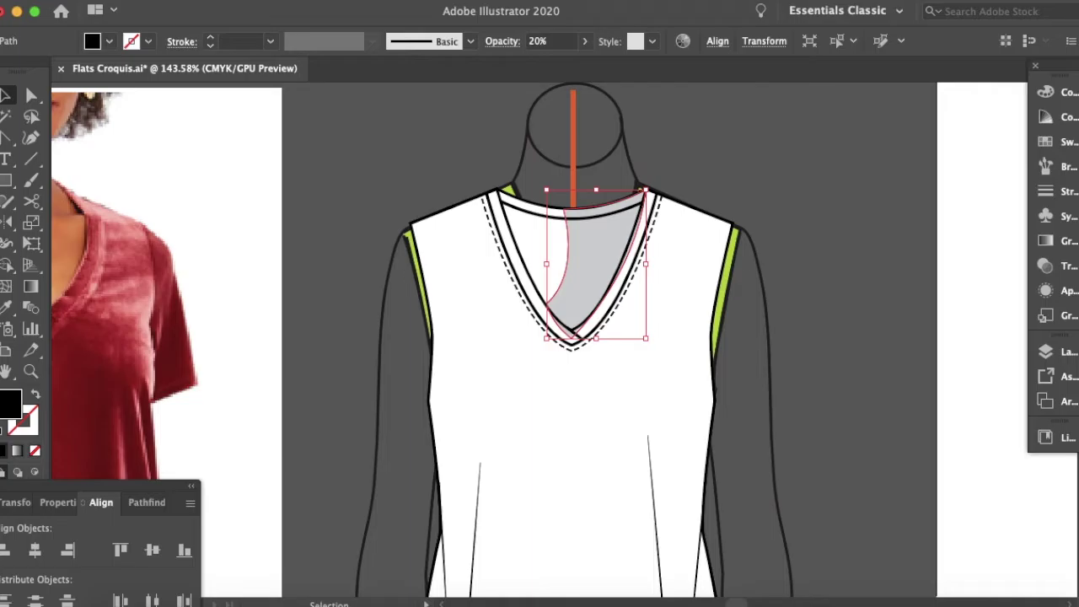
click(189, 0)
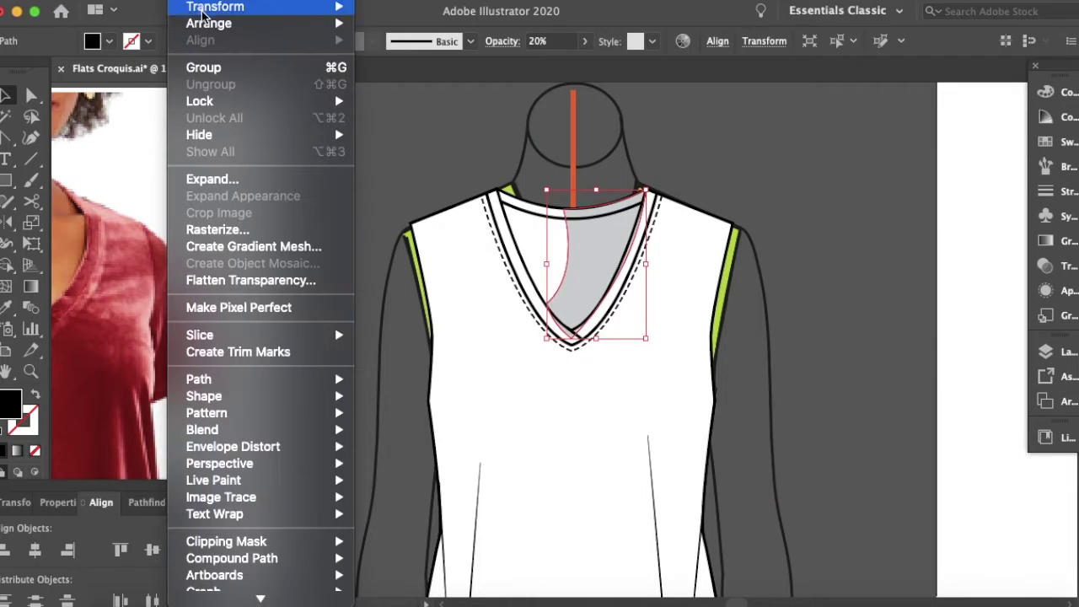
mouse_move(209, 23)
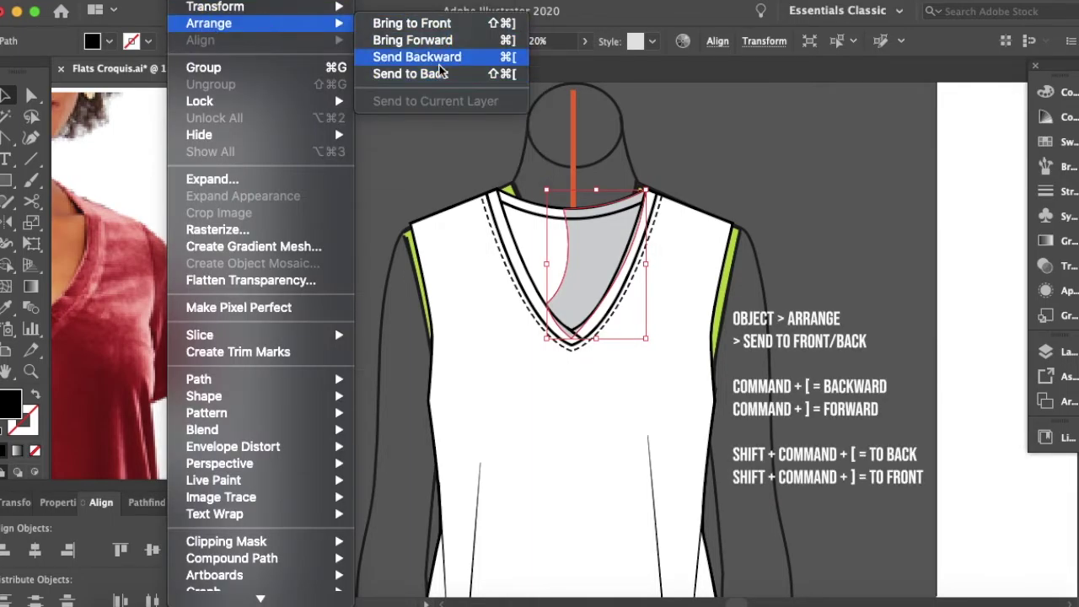
click(439, 72)
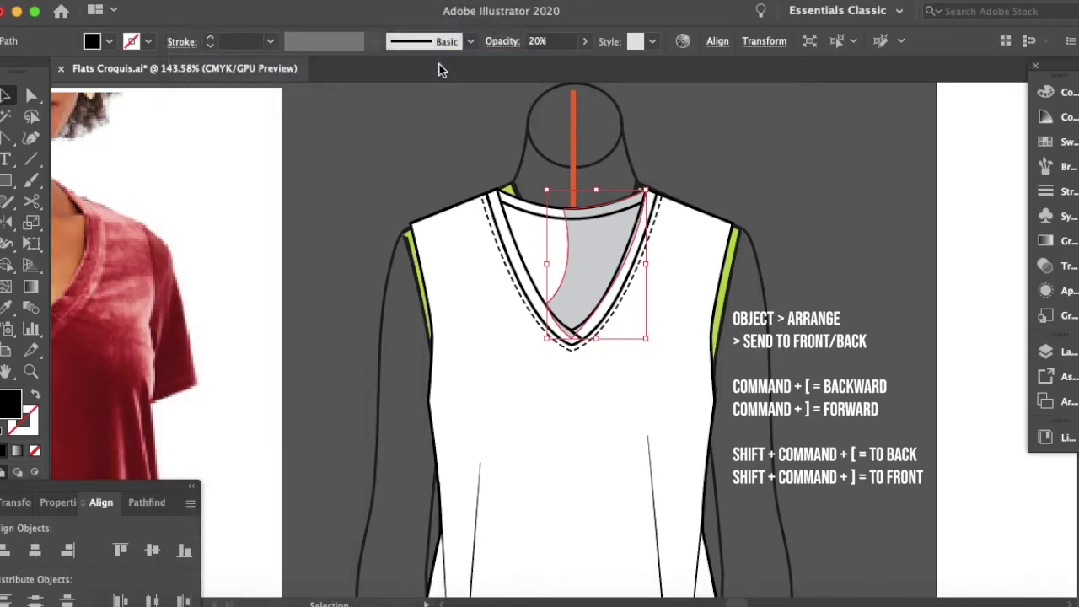
click(190, 0)
mouse_move(244, 23)
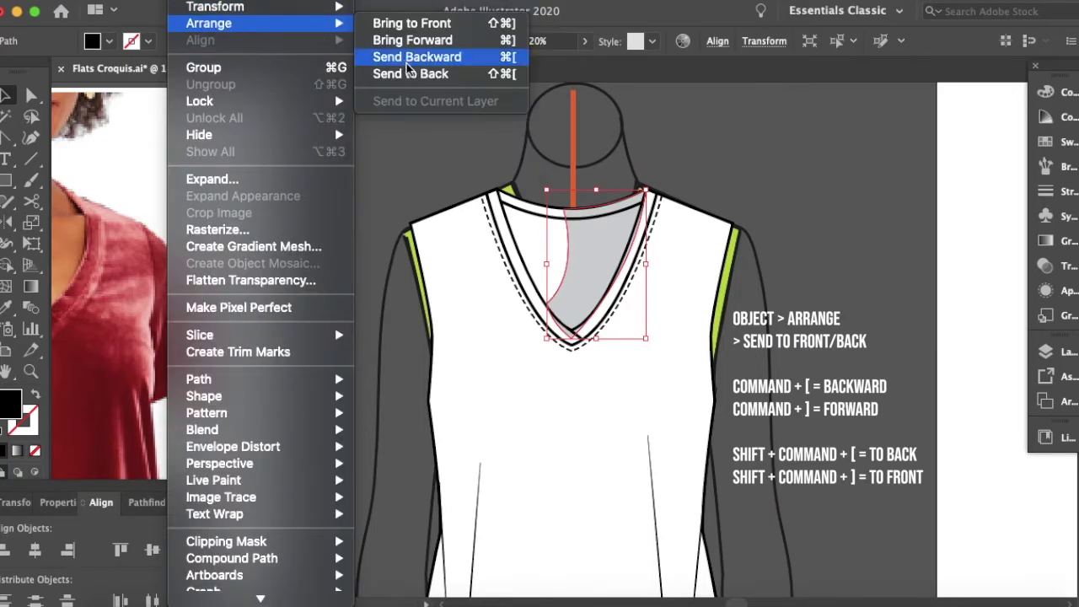
click(407, 60)
key(super+bracketleft)
key(super+z)
click(474, 139)
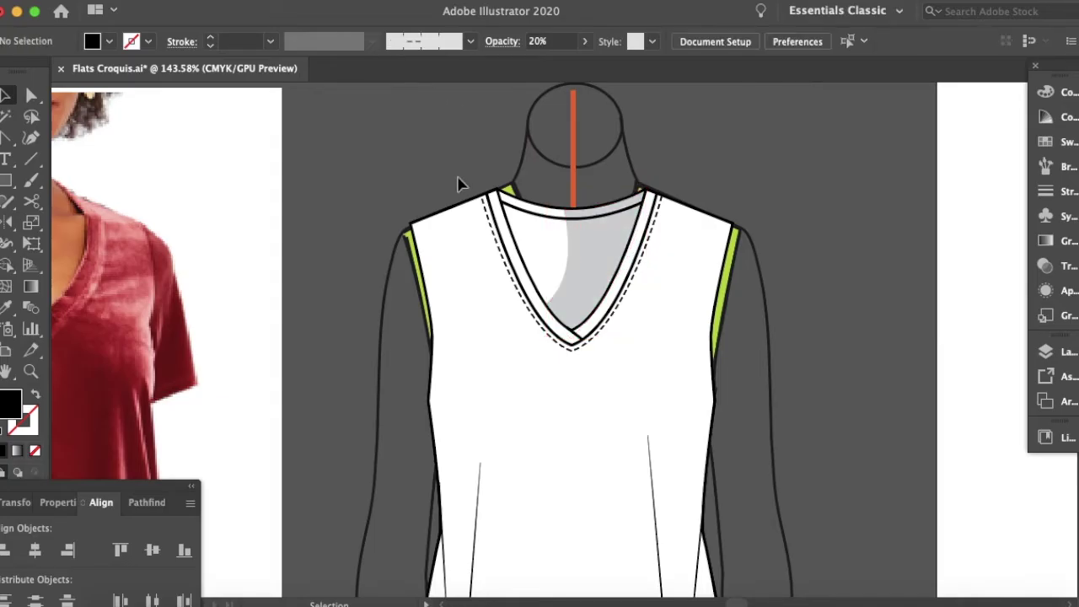
Examine the sleeve's shape and length in the reference photo and compare them with the sleeveless flat.
scroll(458, 180, right, 5)
scroll(458, 180, down, 3)
scroll(459, 184, down, 4)
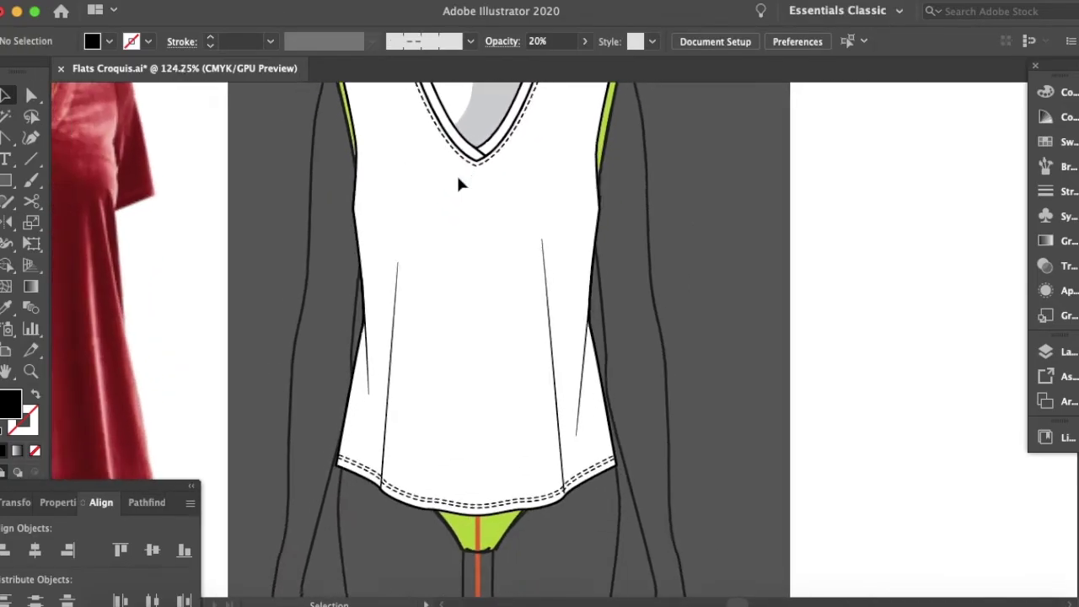
scroll(459, 184, up, 4)
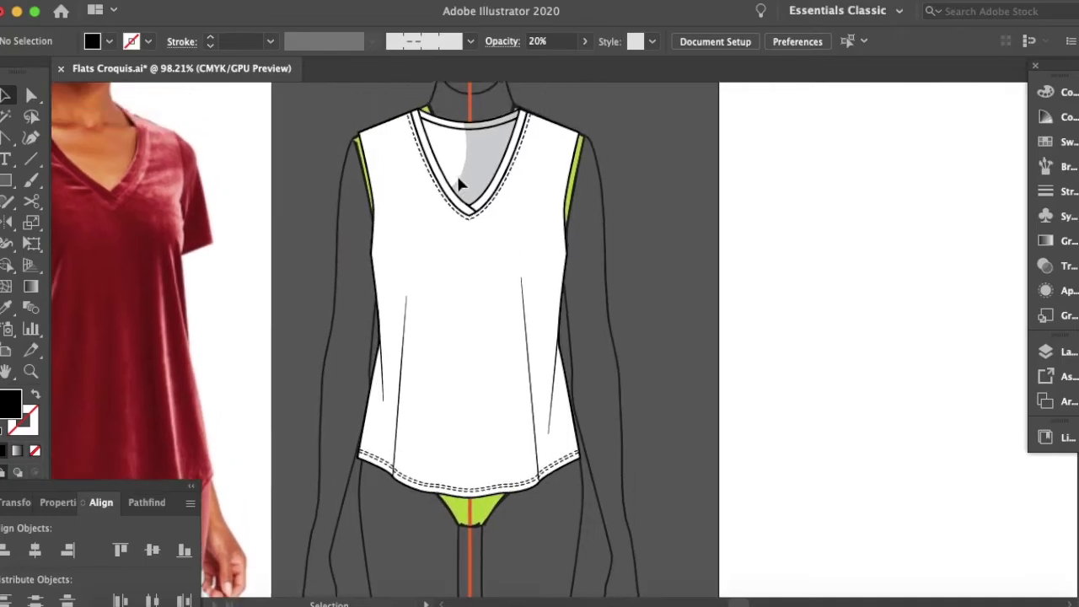
scroll(460, 184, left, 8)
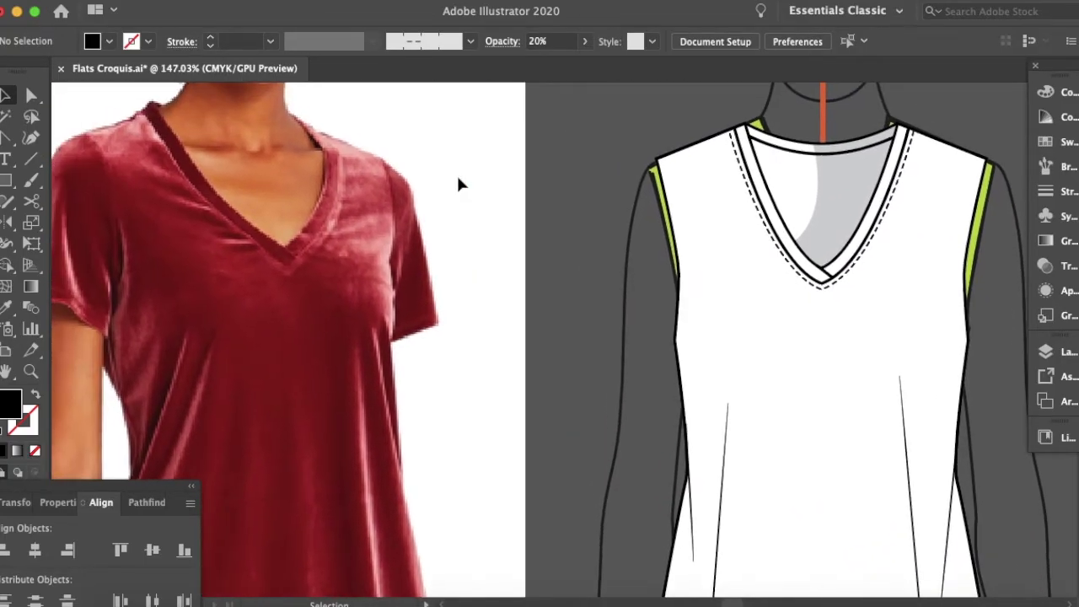
scroll(459, 184, left, 3)
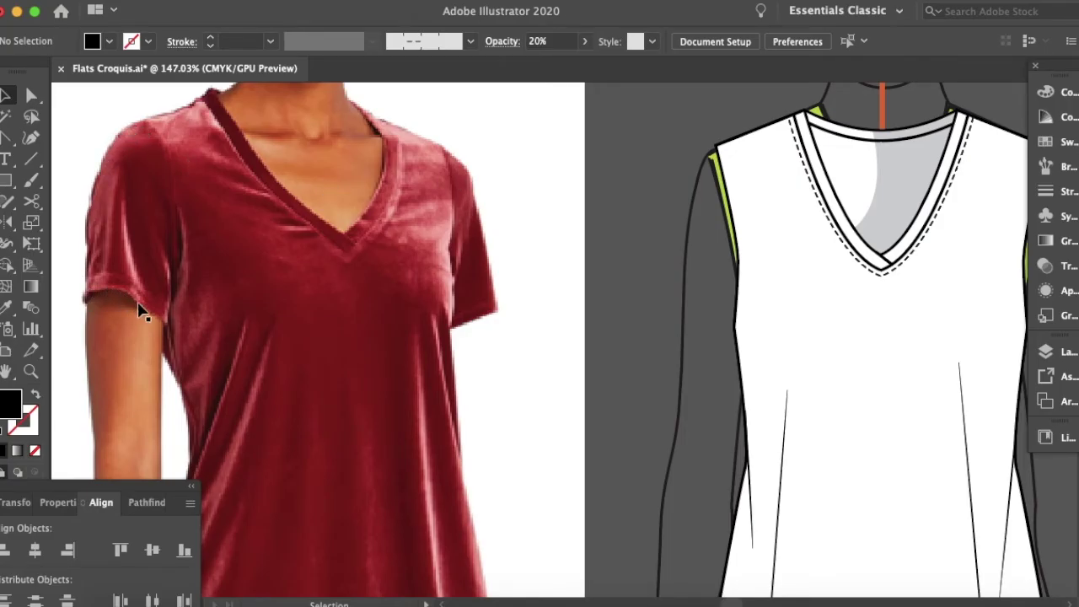
scroll(568, 305, right, 8)
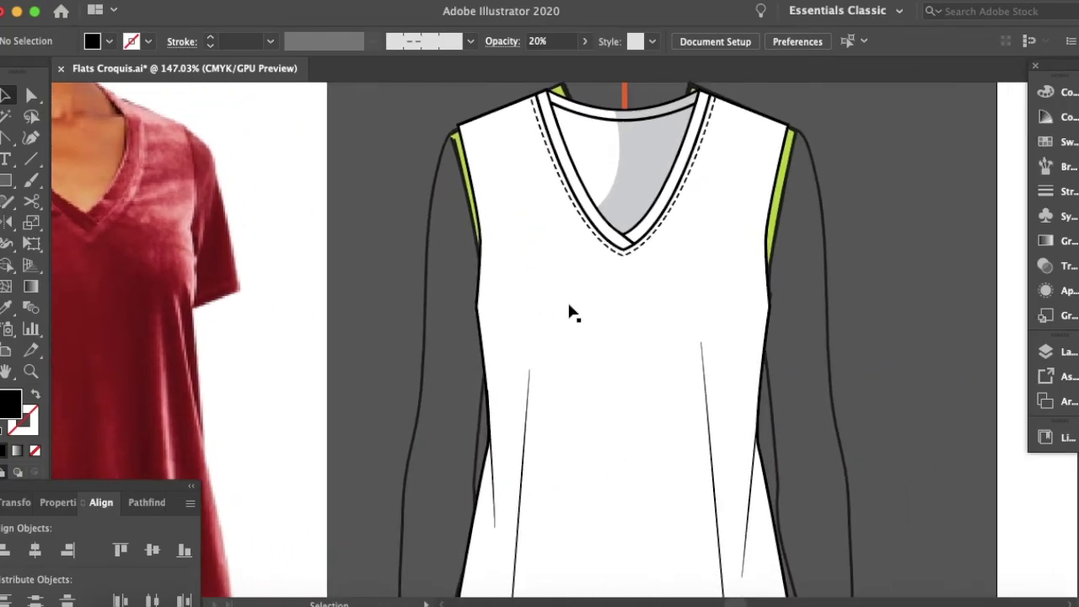
scroll(568, 304, up, 2)
scroll(570, 313, up, 2)
Draw the left short sleeve as a closed Pen path from the shoulder point over the croquis arm to a slanted hem inside the body.
key(p)
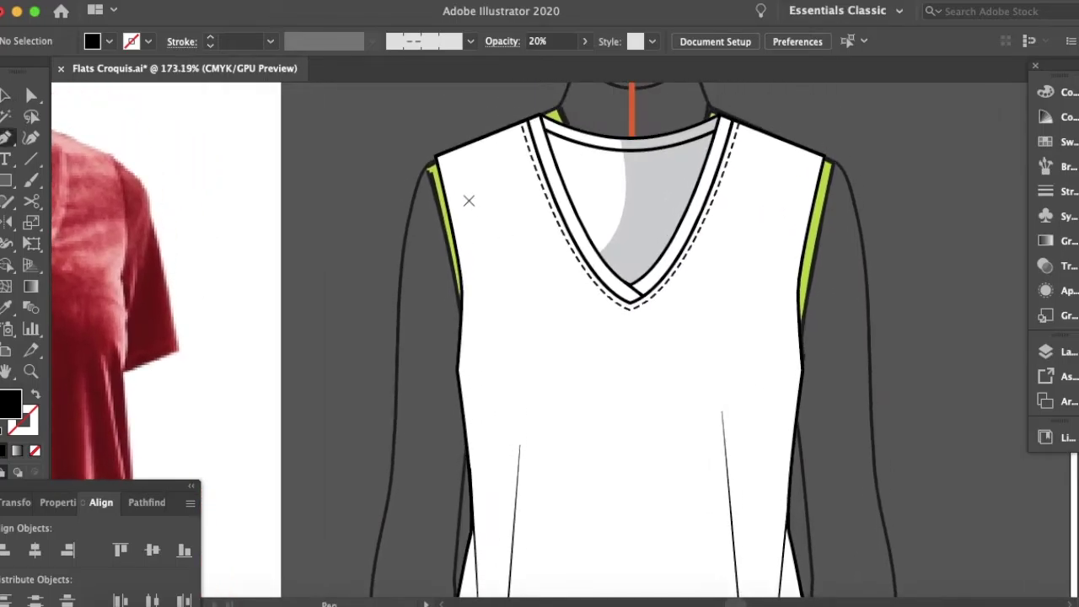
click(438, 157)
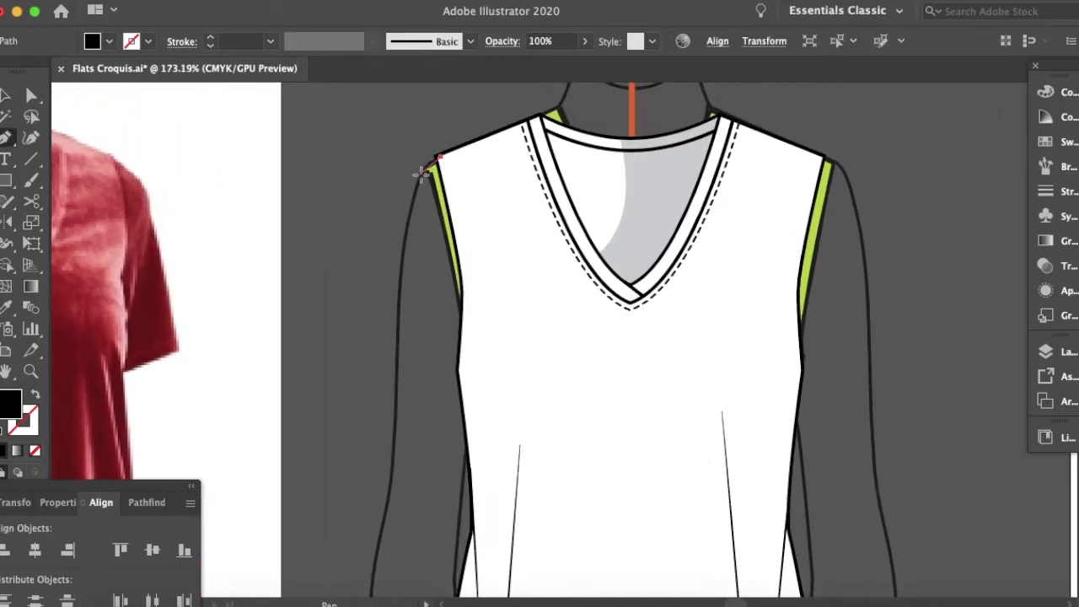
drag(418, 179, 386, 383)
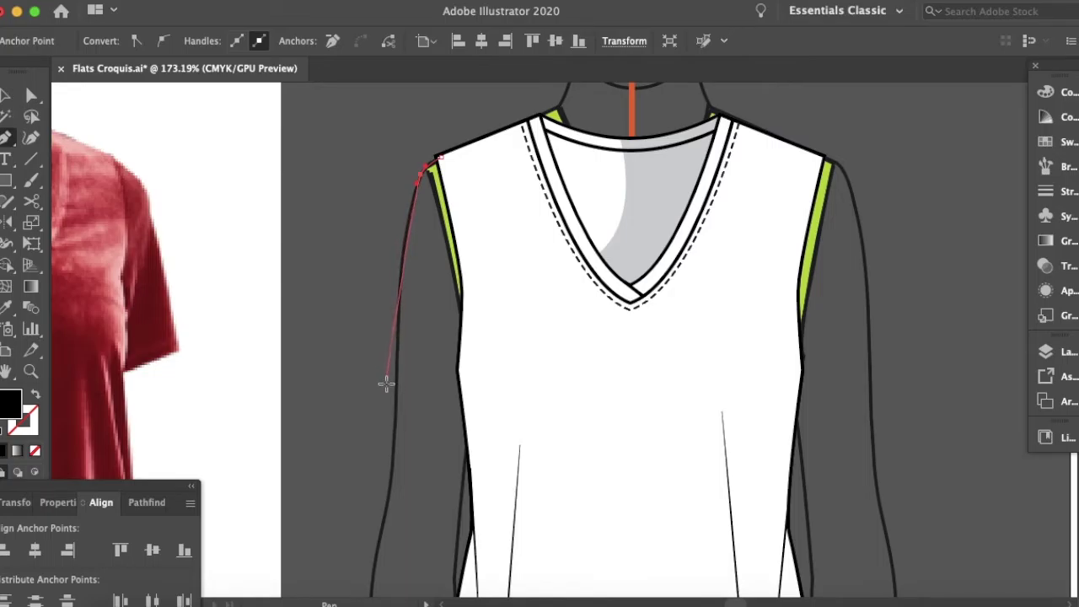
scroll(386, 383, left, 2)
scroll(385, 383, down, 1)
click(452, 332)
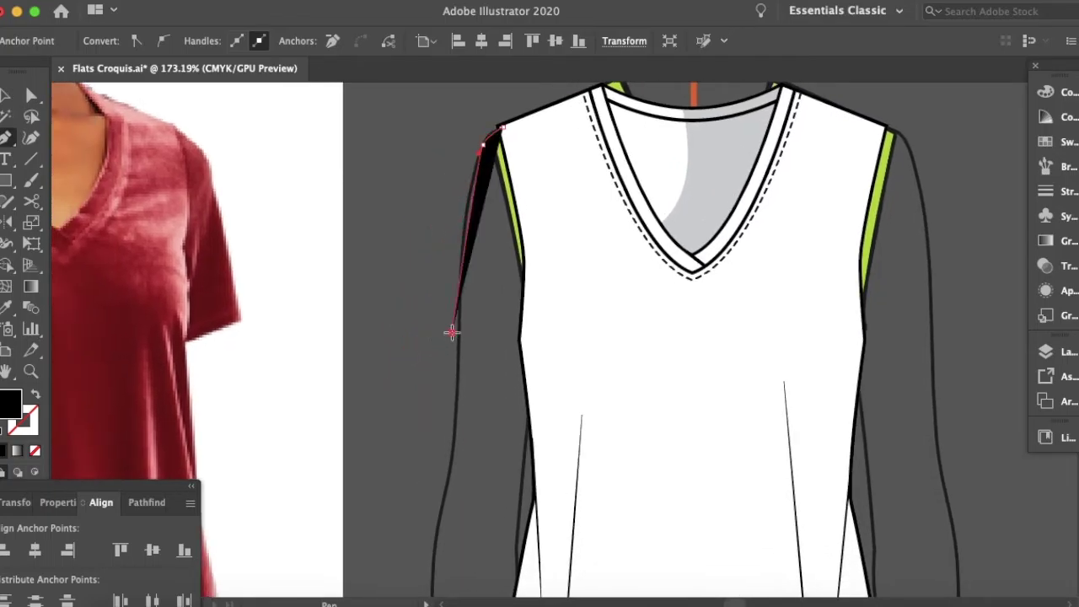
click(529, 355)
drag(483, 145, 506, 122)
click(504, 127)
scroll(540, 178, right, 1)
scroll(539, 179, up, 1)
Copy the body's white fill and black stroke onto the sleeve with the Eyedropper and send the sleeve behind the body.
key(i)
click(539, 179)
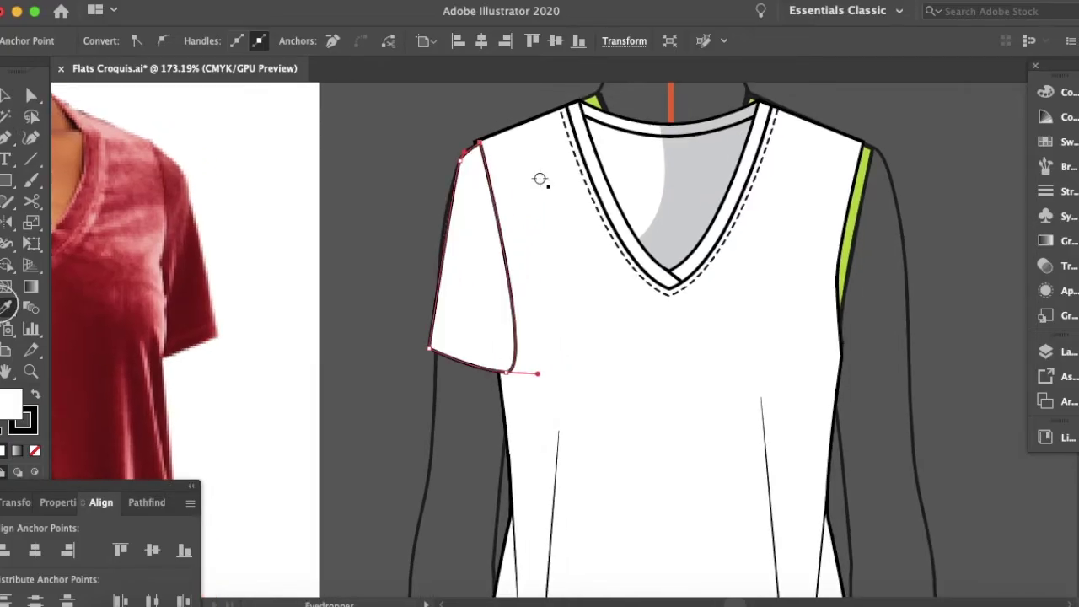
key(v)
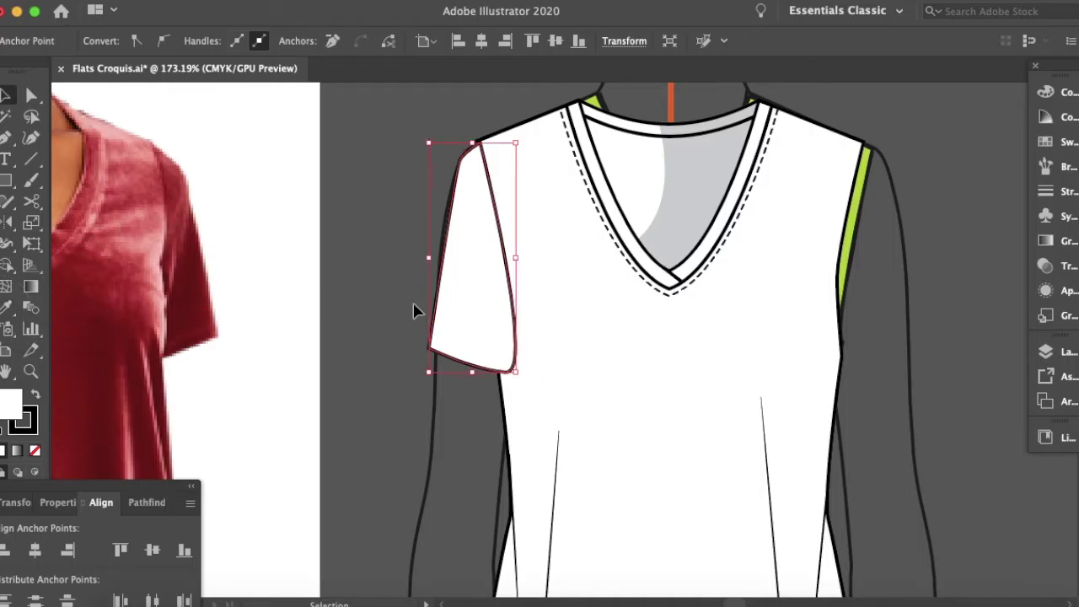
key(super+bracketleft)
Adjust the sleeve cap's anchors and handles so the sleeve curves smoothly out of the shoulder seam.
key(a)
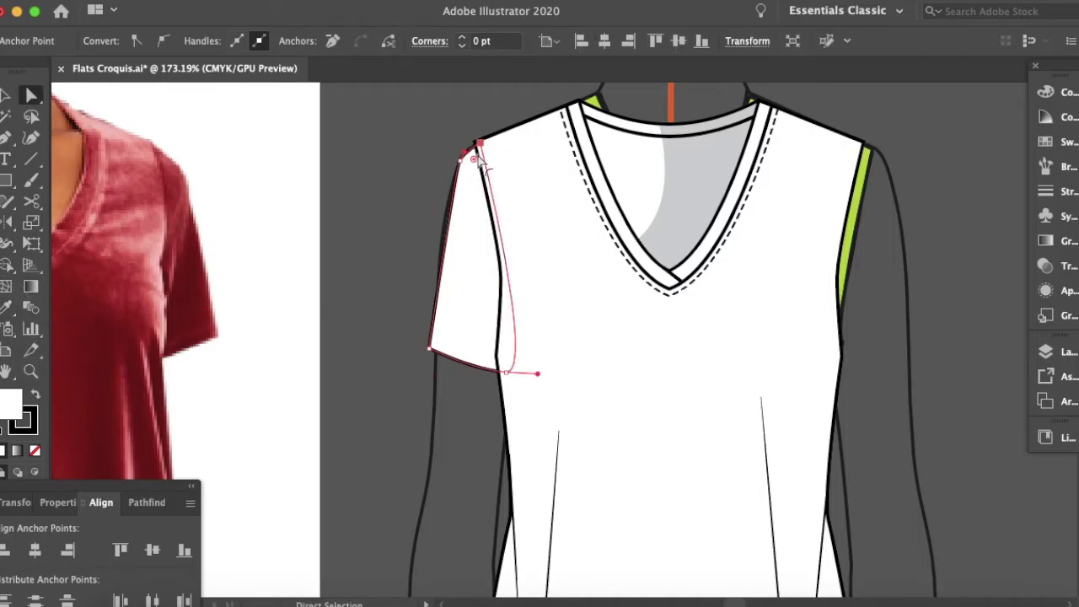
scroll(477, 155, up, 4)
scroll(472, 228, up, 1)
key(shift+c)
click(420, 279)
drag(419, 280, 408, 321)
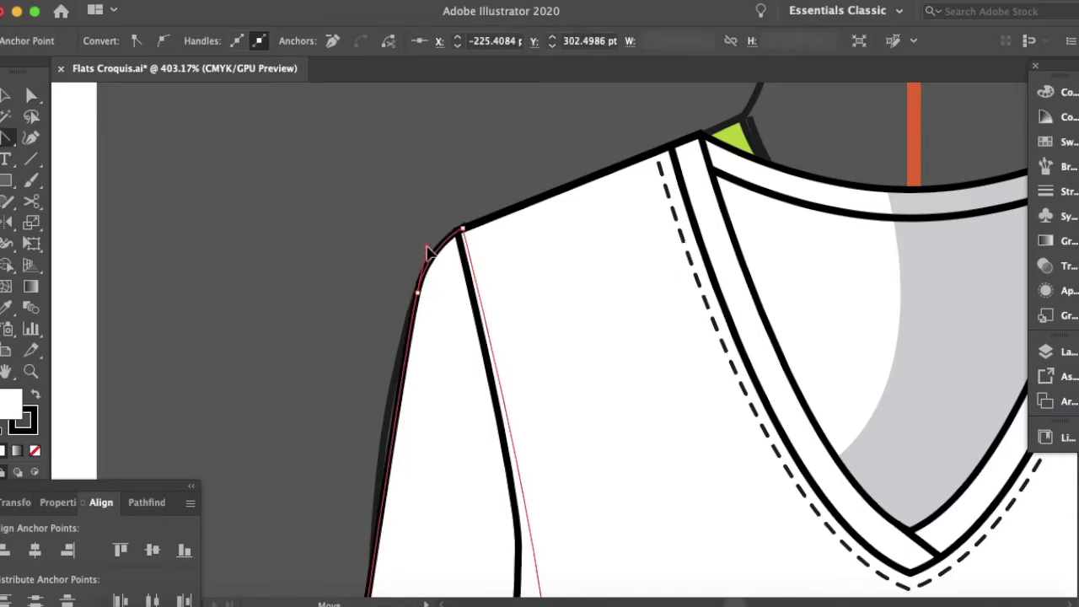
scroll(433, 337, down, 4)
key(a)
click(375, 550)
scroll(376, 551, left, 3)
scroll(375, 551, down, 1)
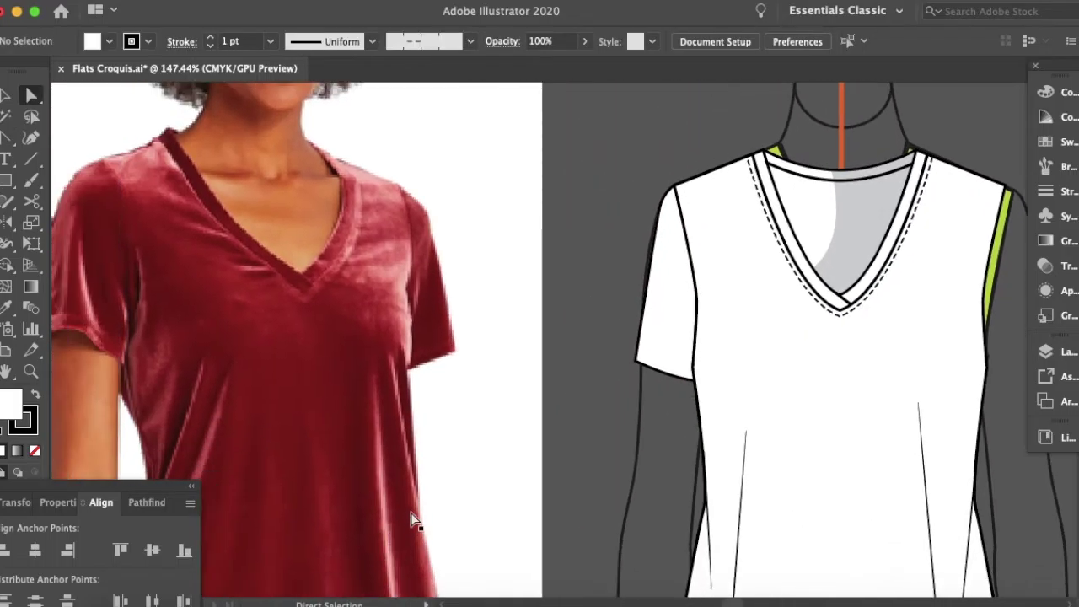
Move the left sleeve's outer hem corner slightly outward to widen the sleeve opening.
scroll(628, 426, right, 8)
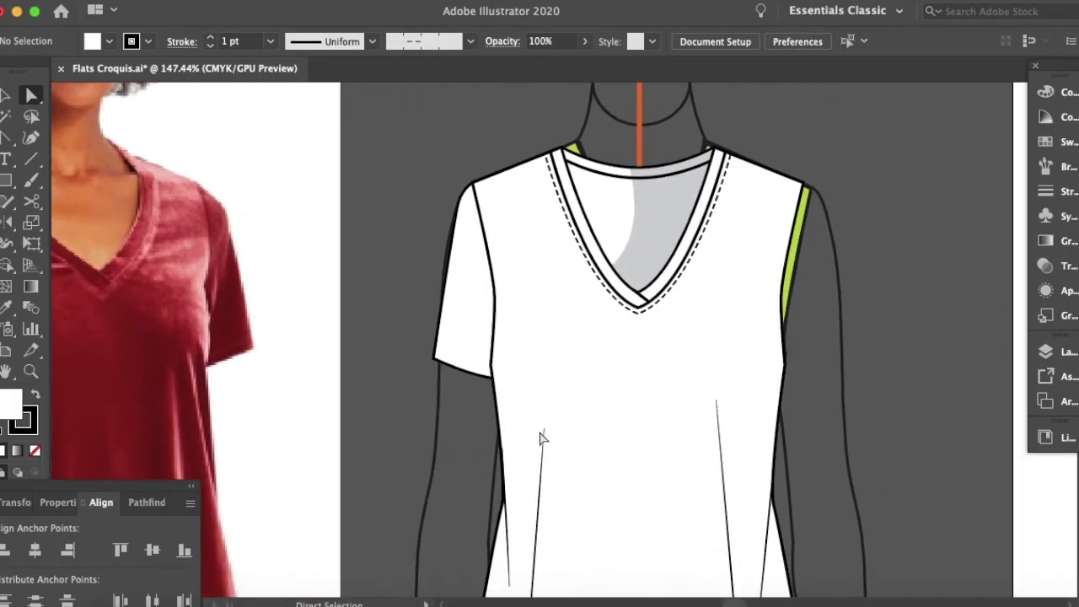
click(415, 351)
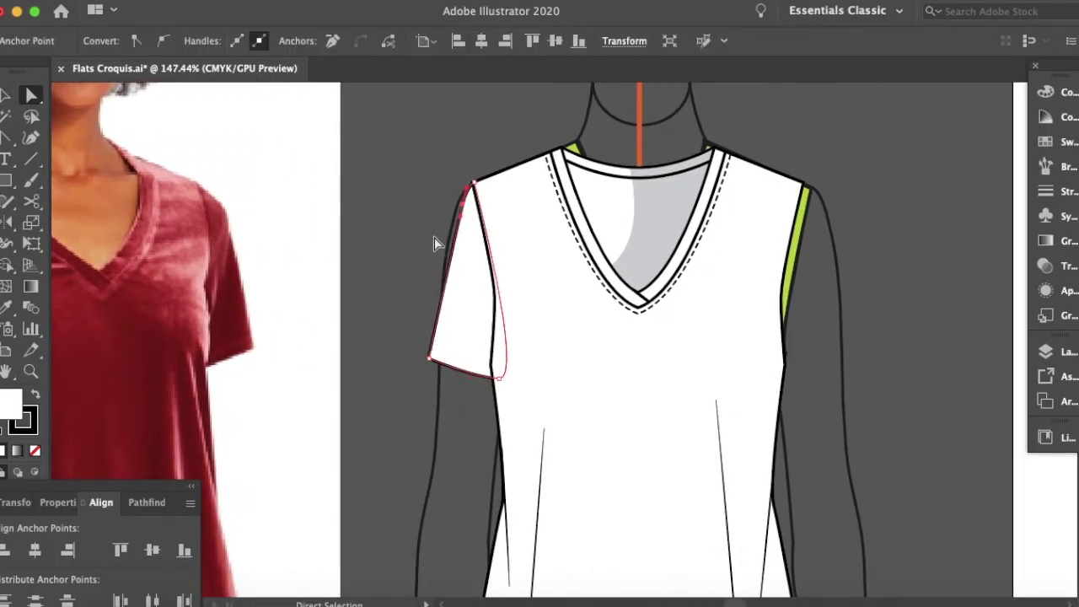
scroll(433, 241, up, 4)
click(422, 236)
scroll(421, 236, down, 4)
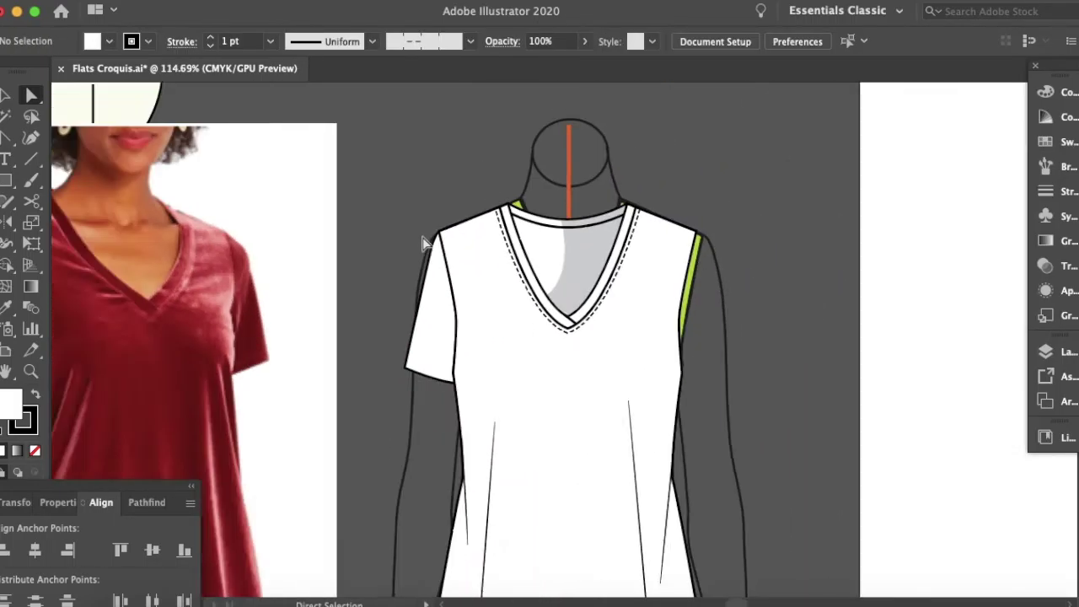
Compare the left sleeve's shape and length on the flat with the sleeve in the reference photo.
scroll(354, 278, right, 6)
key(v)
click(266, 320)
click(248, 355)
scroll(248, 356, left, 2)
scroll(248, 355, down, 2)
scroll(249, 363, down, 3)
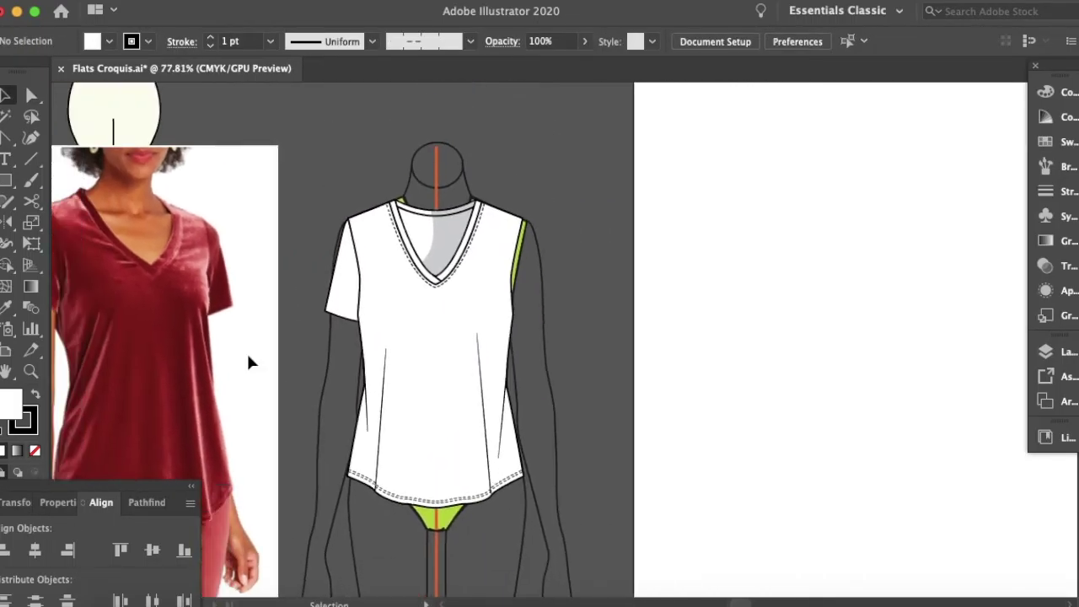
scroll(250, 363, left, 2)
scroll(249, 362, down, 1)
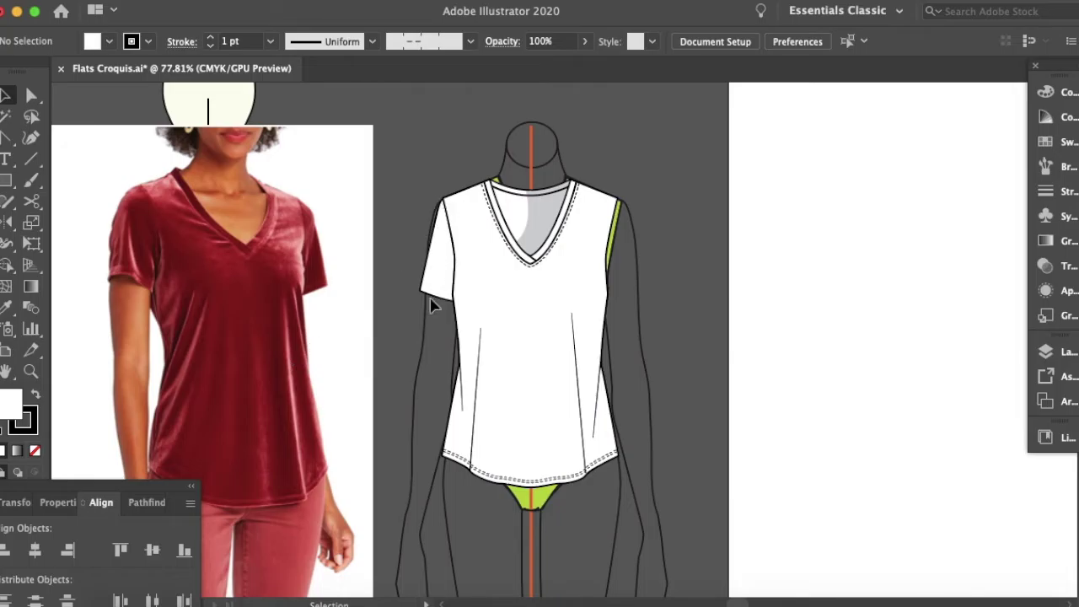
scroll(411, 291, up, 9)
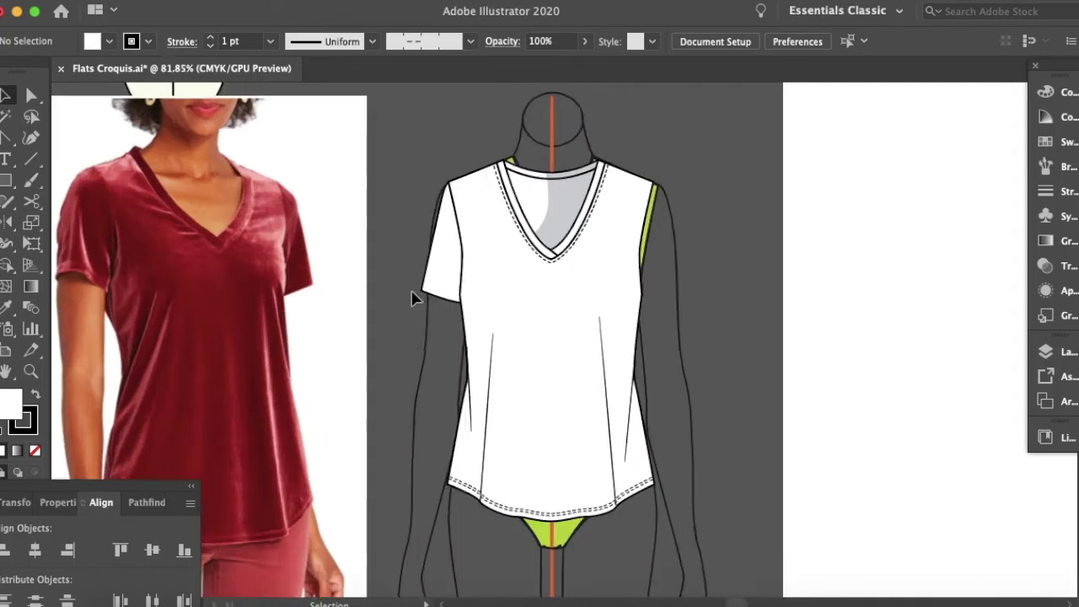
Isolate the left sleeve and paste a copy of the path segments that meet at its outer hem corner.
scroll(410, 292, right, 7)
scroll(411, 291, up, 2)
key(a)
key(v)
click(307, 332)
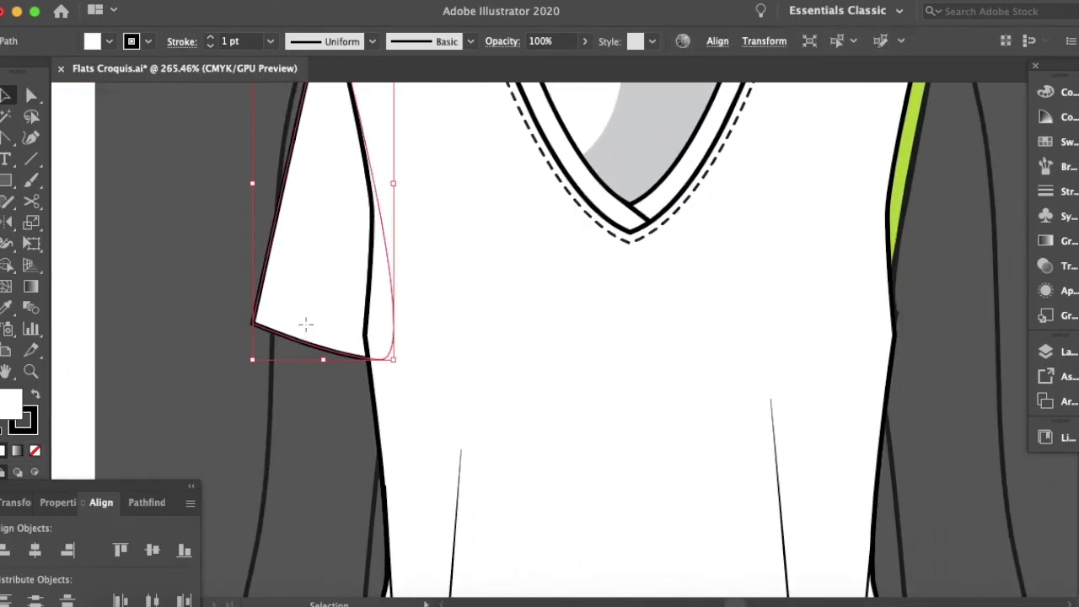
double_click(307, 331)
key(a)
click(254, 323)
key(ctrl+c)
key(ctrl+v)
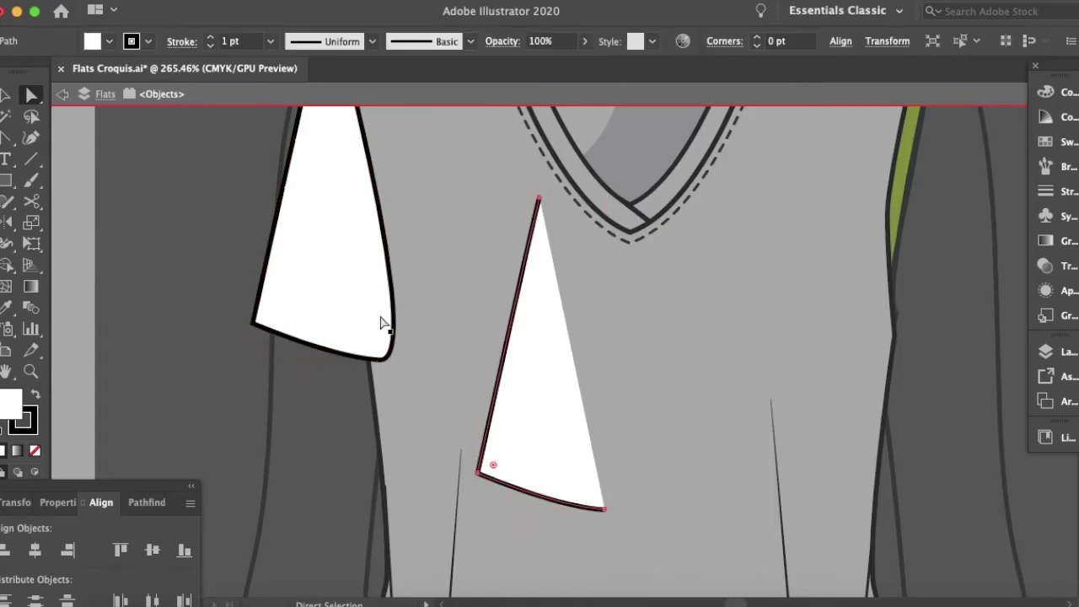
Delete the pasted path's top anchor so only the hem curve remains, and remove its fill.
key(minus)
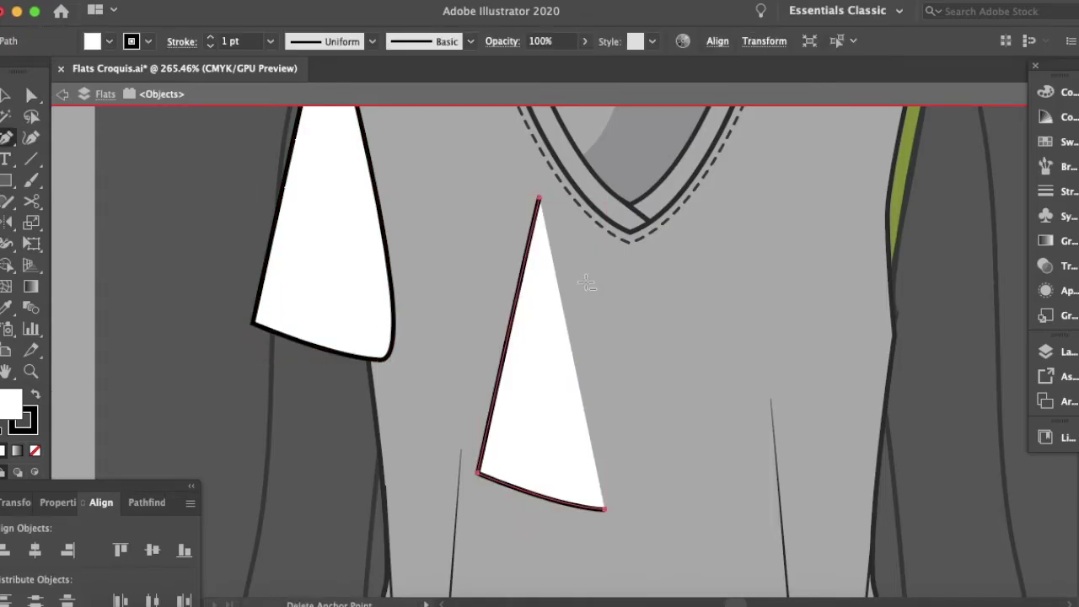
click(540, 198)
key(v)
key(slash)
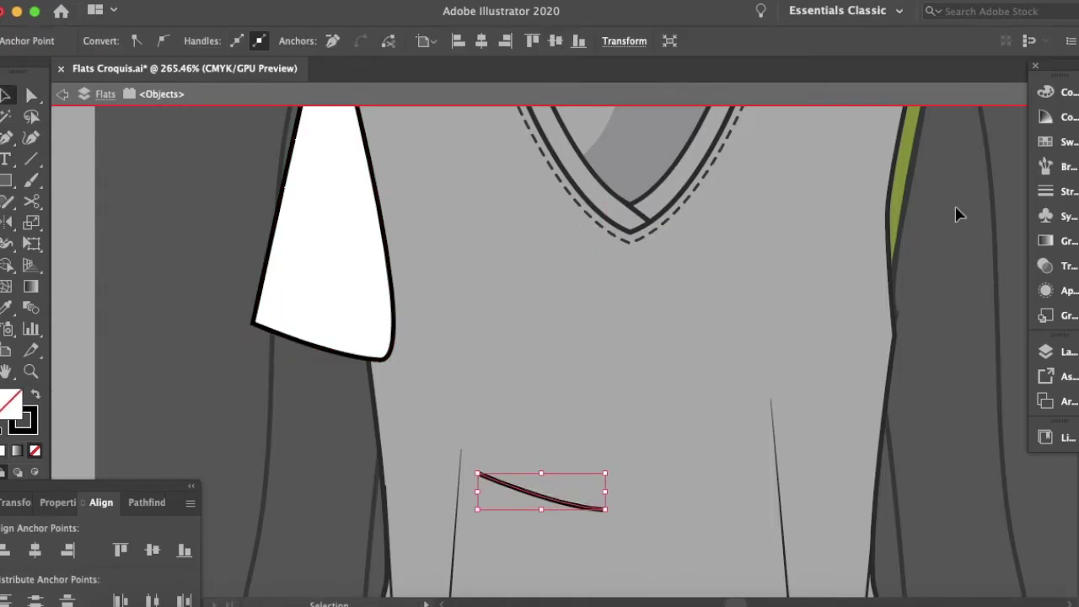
Apply the double dashed stitch brush to the hem curve and place it just above the left sleeve's hem.
click(1059, 194)
click(1053, 166)
drag(1017, 147, 1018, 211)
click(931, 187)
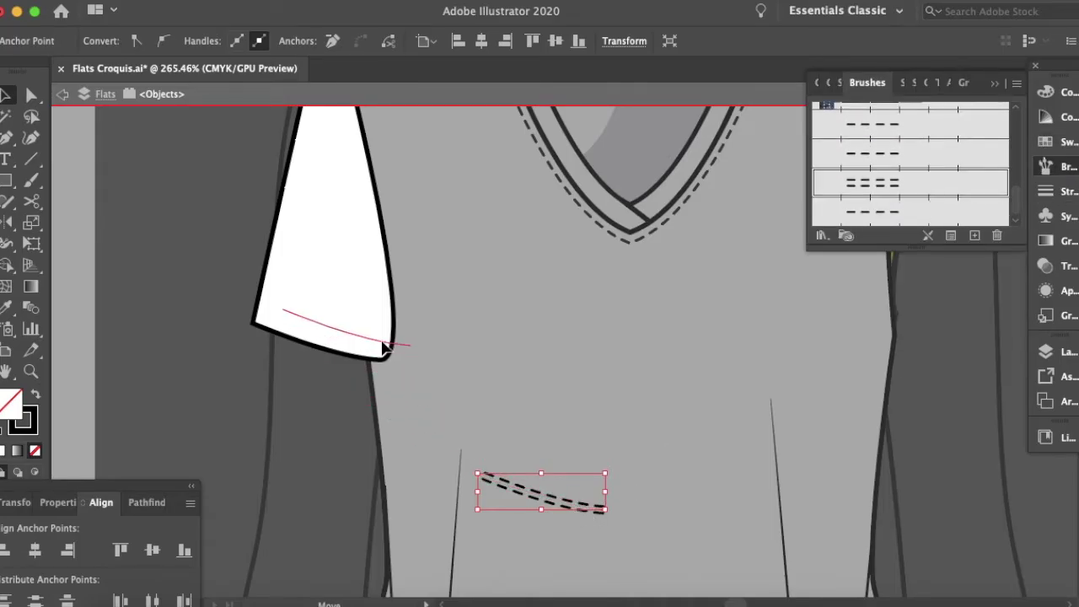
drag(359, 350, 358, 349)
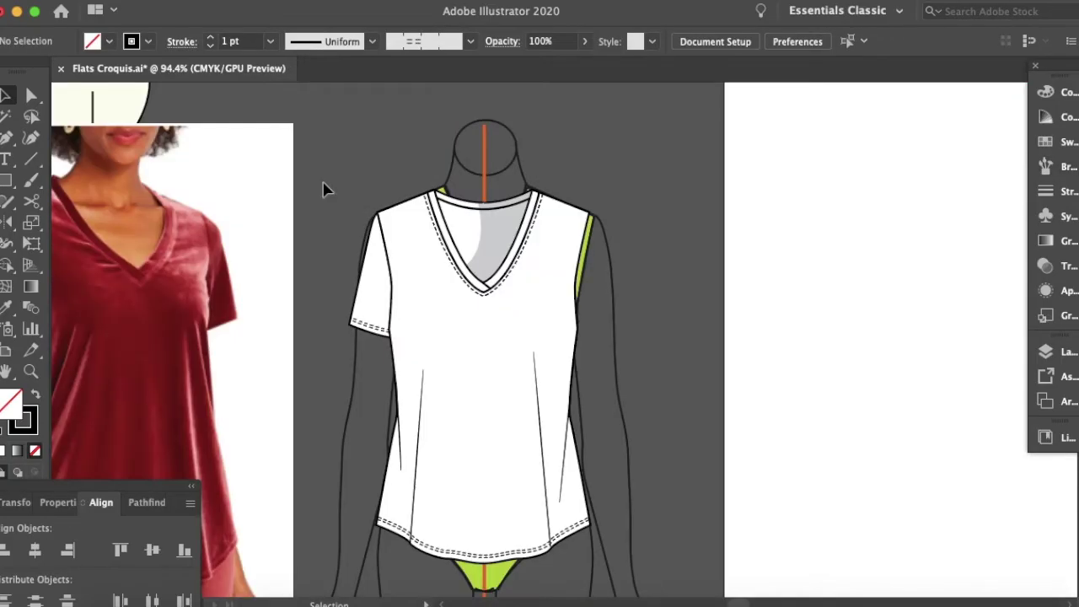
scroll(324, 189, down, 2)
scroll(324, 190, left, 2)
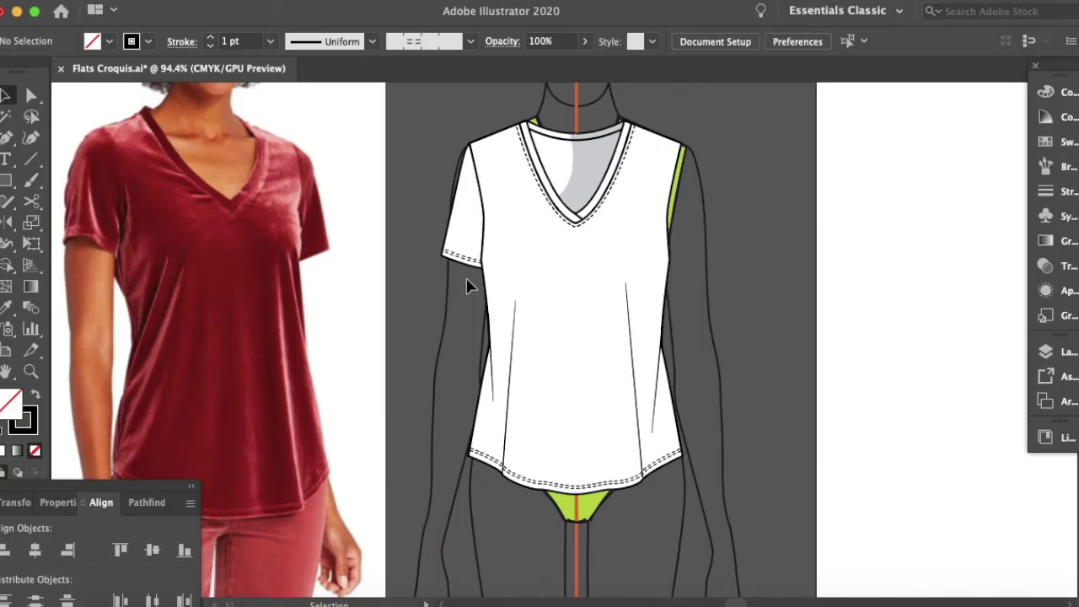
Reflect a copy of the left sleeve and its hem stitching across the centre front to form the right sleeve.
click(462, 249)
scroll(445, 246, up, 3)
key(o)
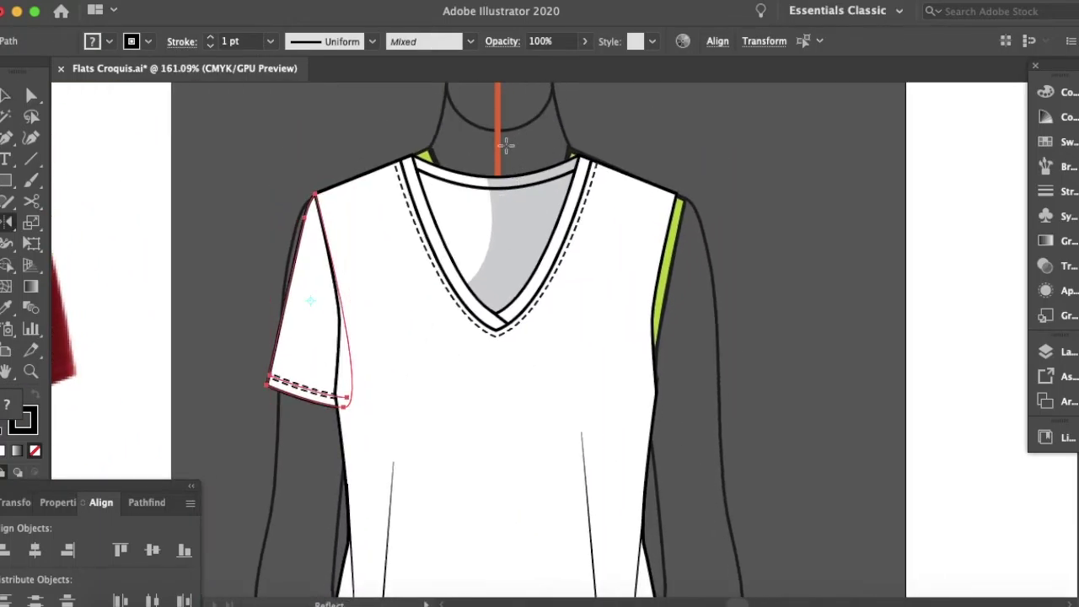
drag(243, 210, 713, 292)
key(v)
click(756, 297)
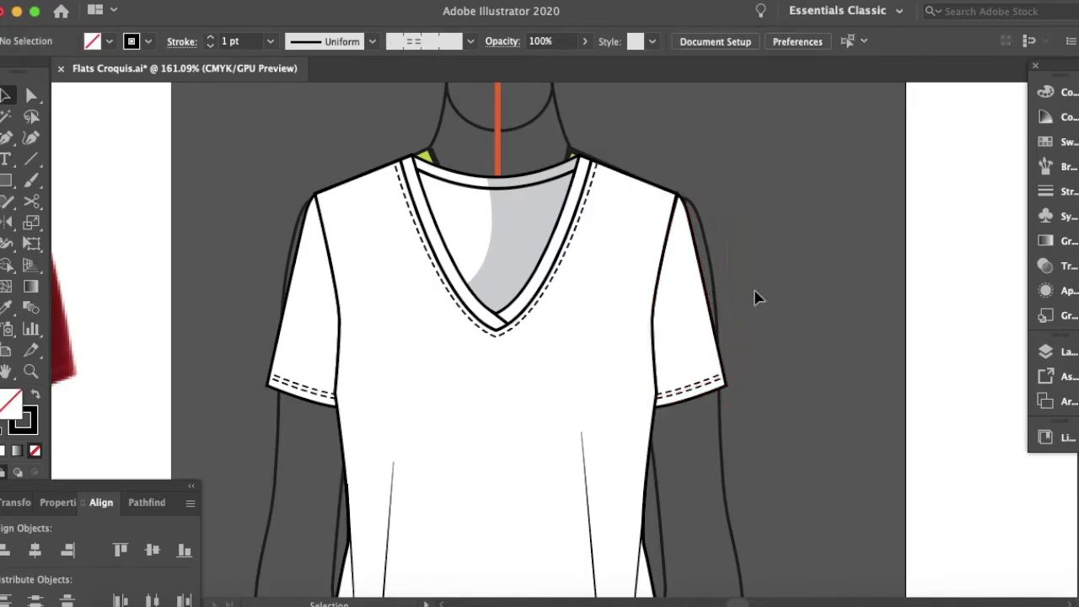
Align the right sleeve's top anchor with the body's right shoulder point.
scroll(713, 314, up, 3)
key(a)
click(638, 193)
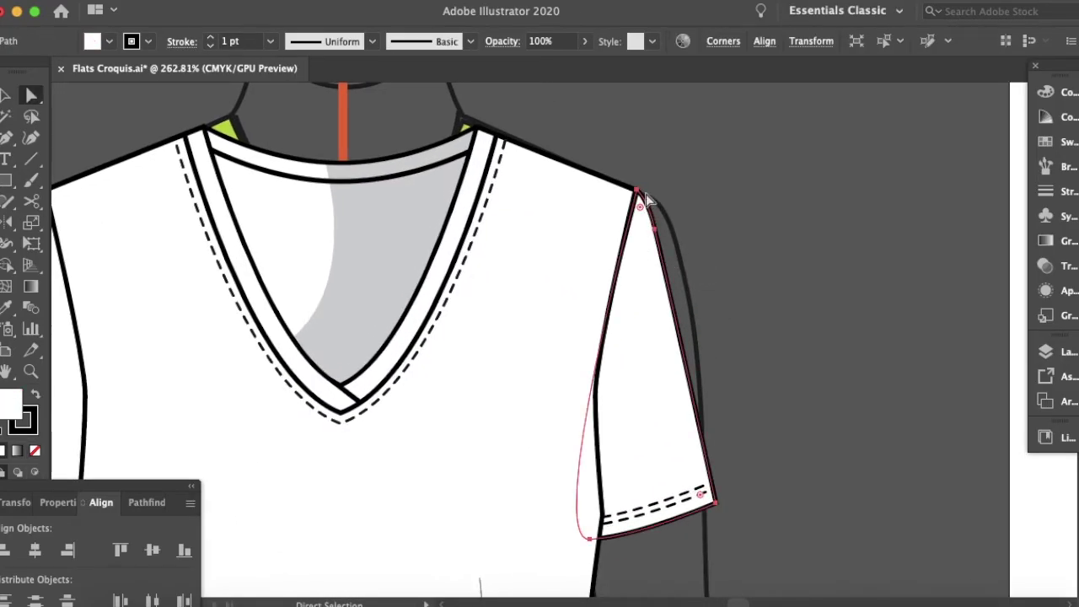
drag(637, 193, 636, 190)
click(696, 193)
scroll(696, 193, down, 5)
scroll(696, 193, left, 4)
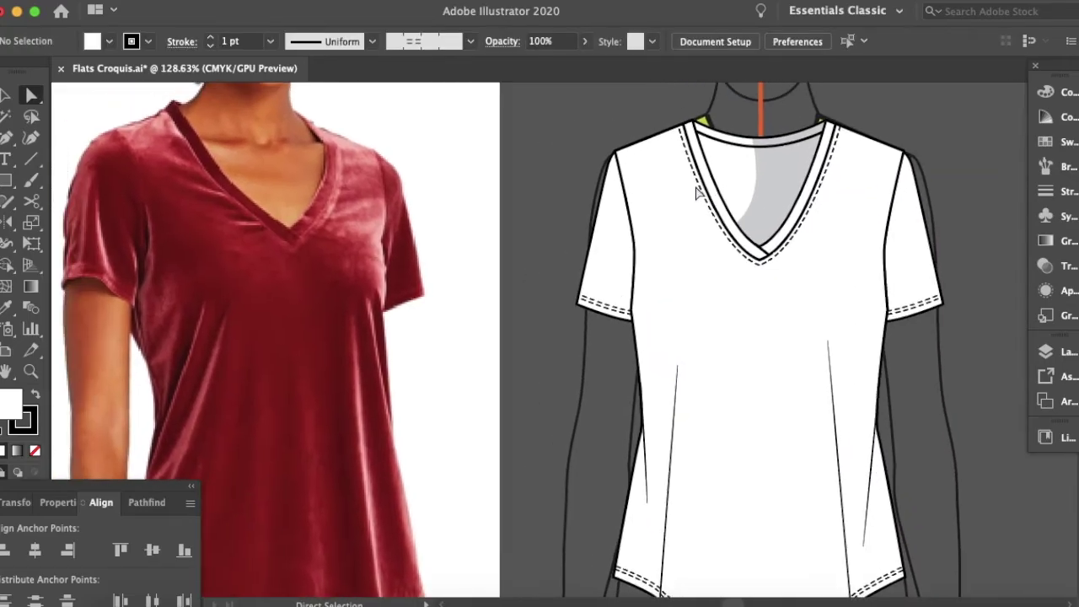
Delete the double stitching from the left sleeve's hem.
scroll(654, 299, up, 6)
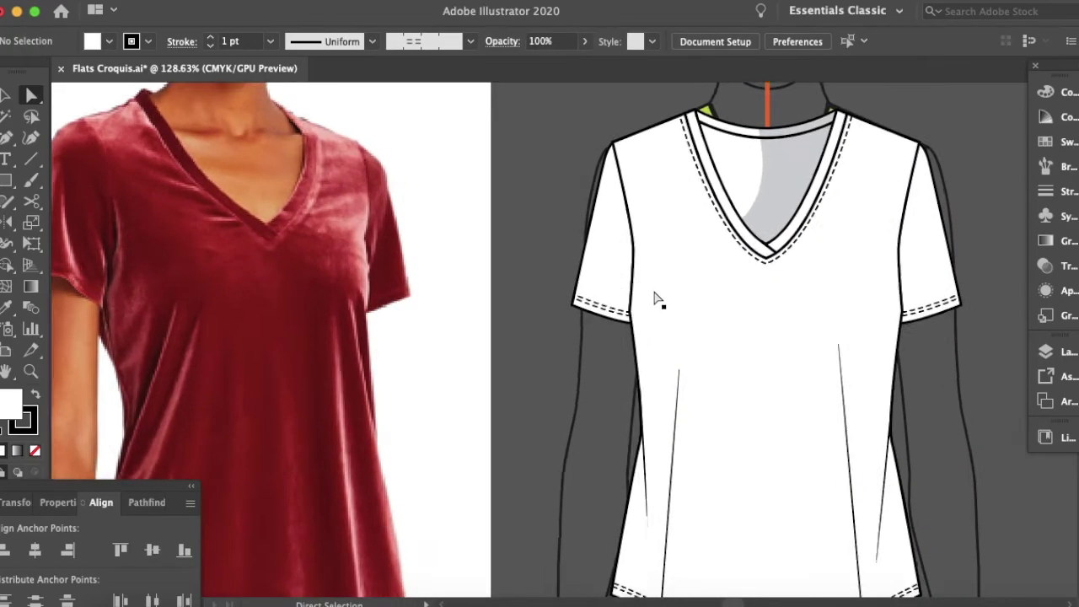
key(v)
click(485, 346)
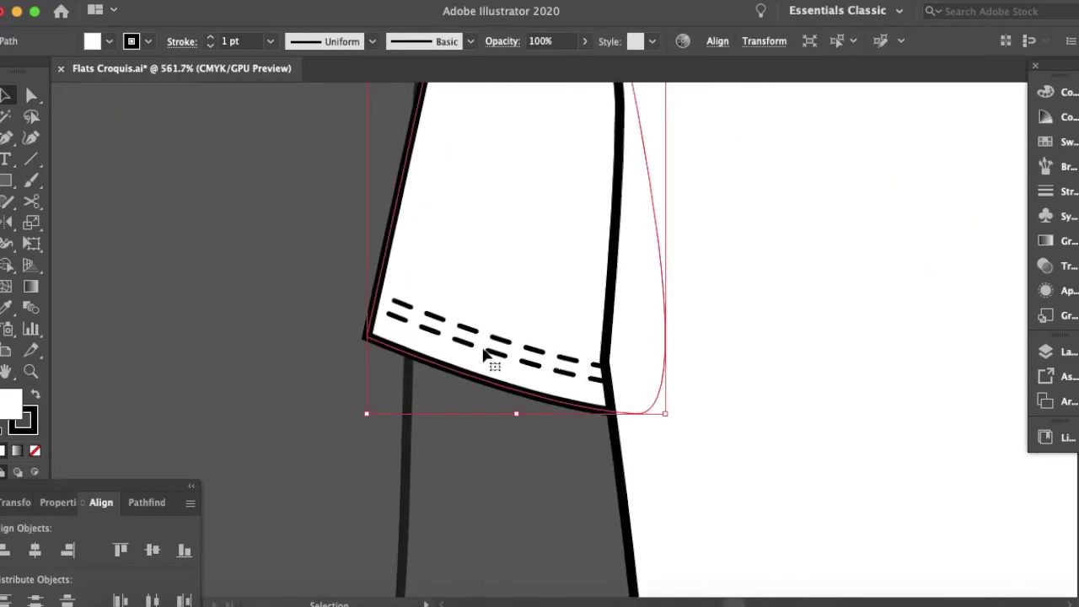
click(490, 342)
key(Delete)
Add an anchor to the left sleeve's hem and reshape the hem into a gentle wave with its handles.
key(plus)
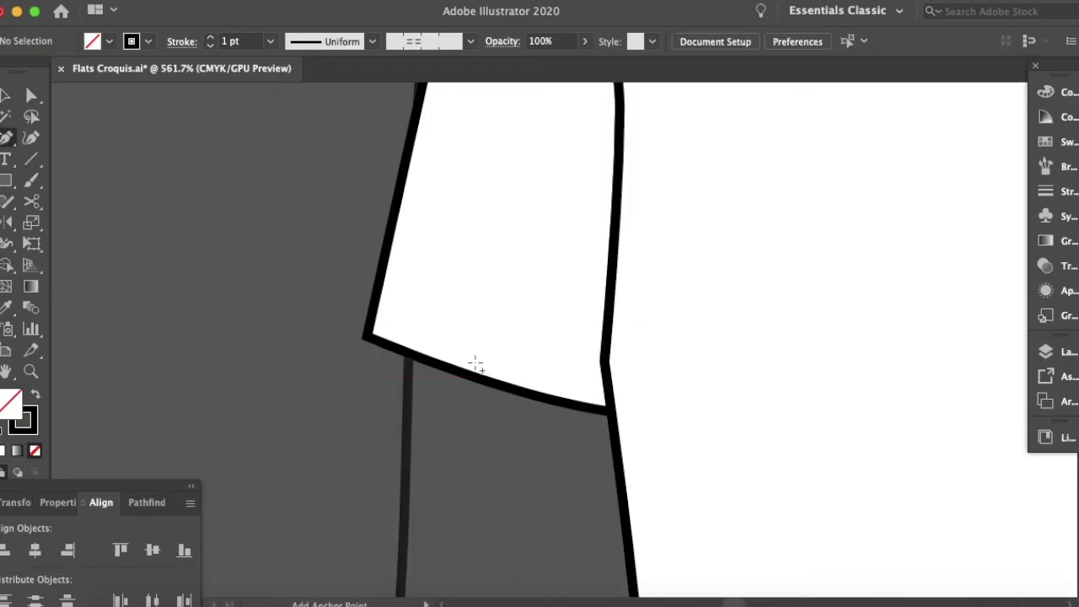
click(467, 373)
key(a)
drag(463, 373, 406, 354)
key(shift+c)
drag(523, 386, 520, 378)
drag(583, 412, 545, 414)
key(v)
click(454, 459)
scroll(454, 459, down, 6)
scroll(454, 459, left, 2)
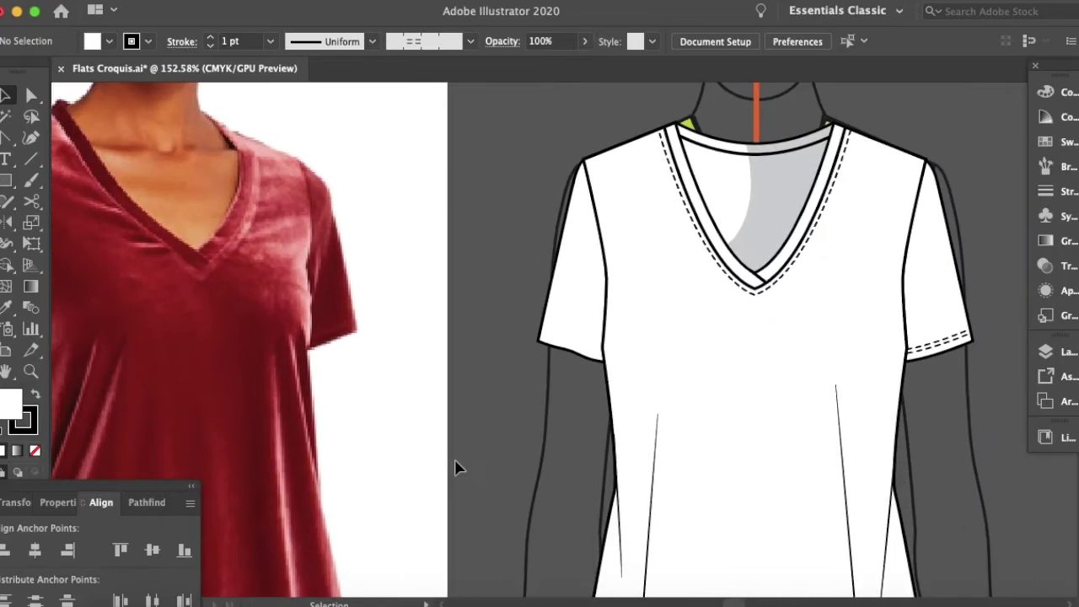
Examine the left sleeve's wavy hem up close and compare it with the sleeve in the reference photo.
scroll(455, 468, left, 3)
scroll(454, 468, up, 1)
key(a)
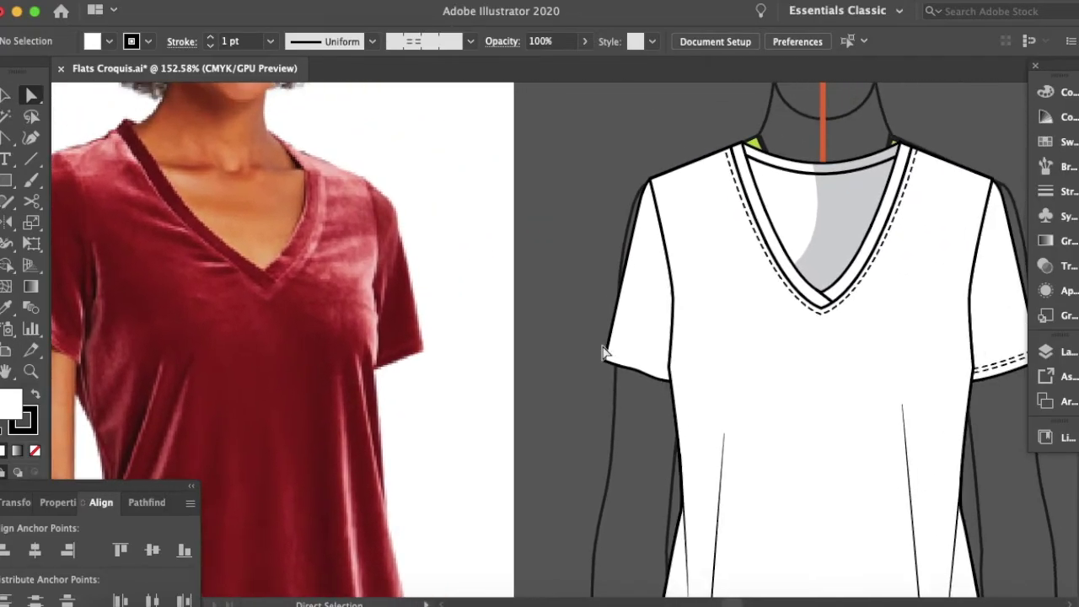
scroll(650, 392, right, 2)
scroll(650, 392, up, 1)
scroll(526, 385, up, 5)
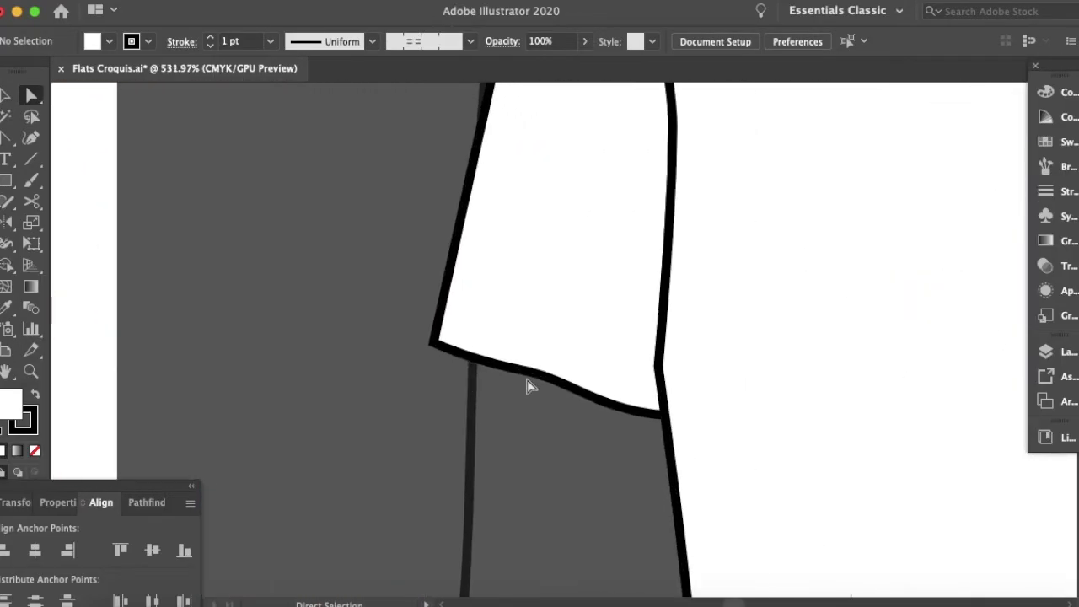
scroll(506, 380, right, 2)
click(492, 372)
scroll(492, 372, right, 2)
scroll(492, 372, up, 2)
click(413, 458)
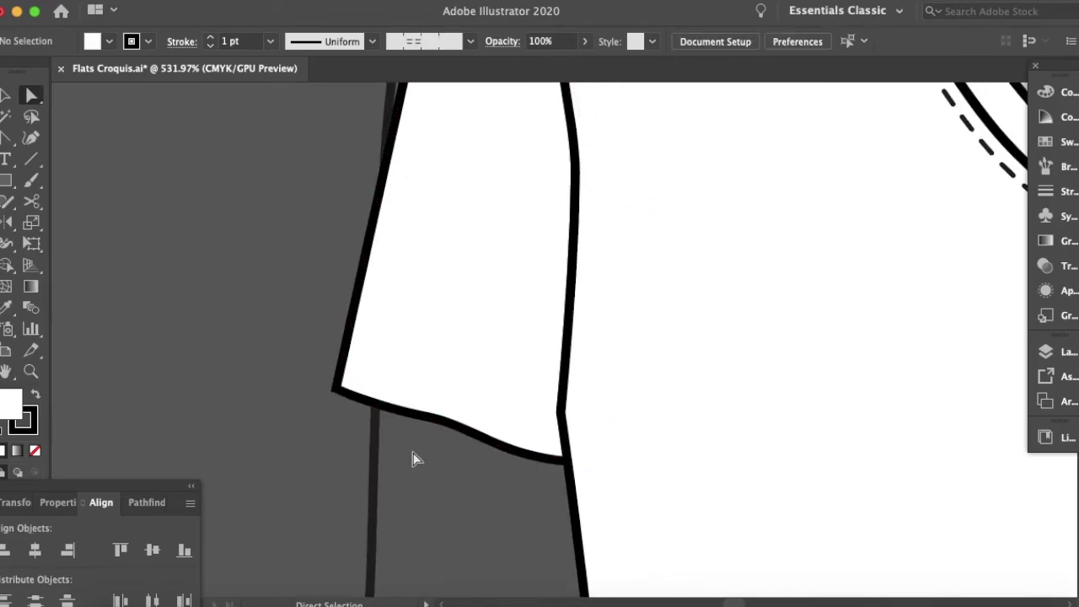
Draw a narrow closed fold wedge with the Pen tool, rising from the left sleeve's wavy hem toward mid-sleeve.
key(p)
click(423, 408)
click(466, 151)
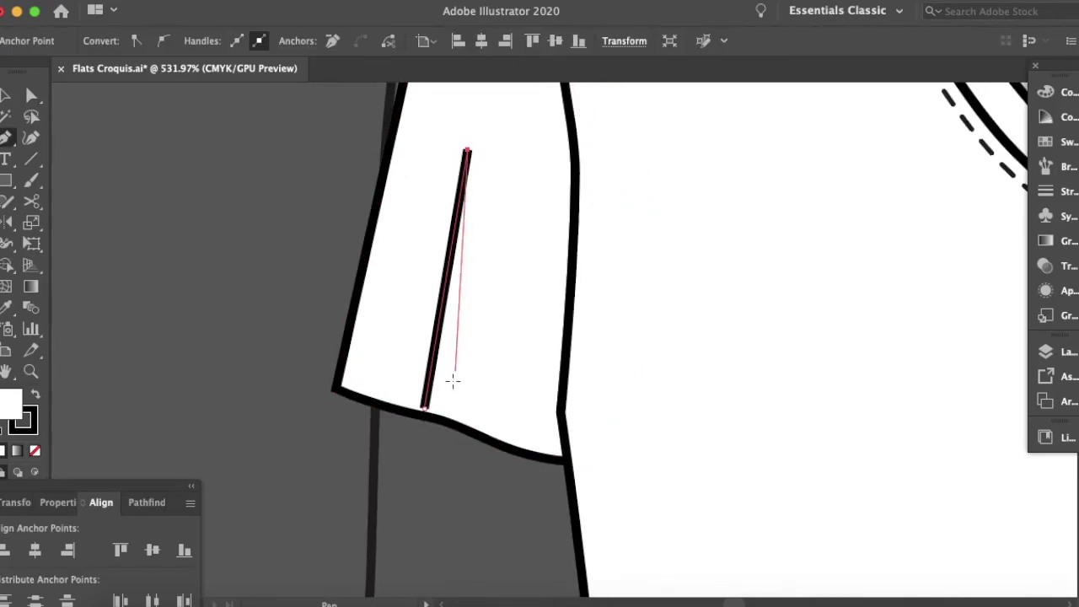
click(446, 427)
click(424, 410)
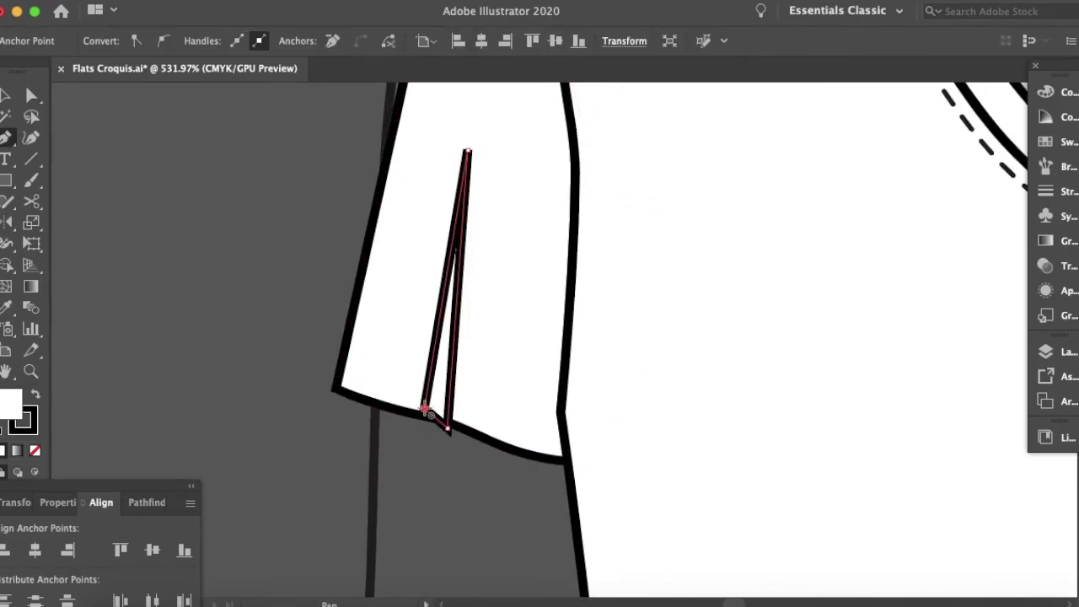
Remove the fold wedge's outline and copy the inner-neck shadow's black fill at 20% opacity onto it with the Eyedropper.
key(slash)
scroll(779, 268, right, 3)
scroll(779, 268, up, 1)
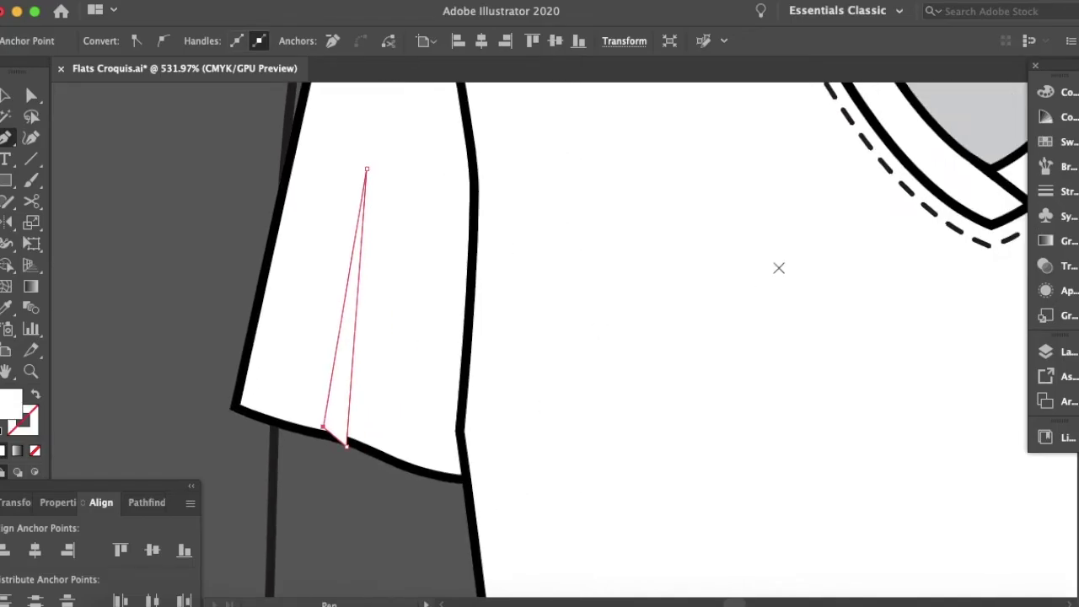
key(i)
click(984, 140)
key(a)
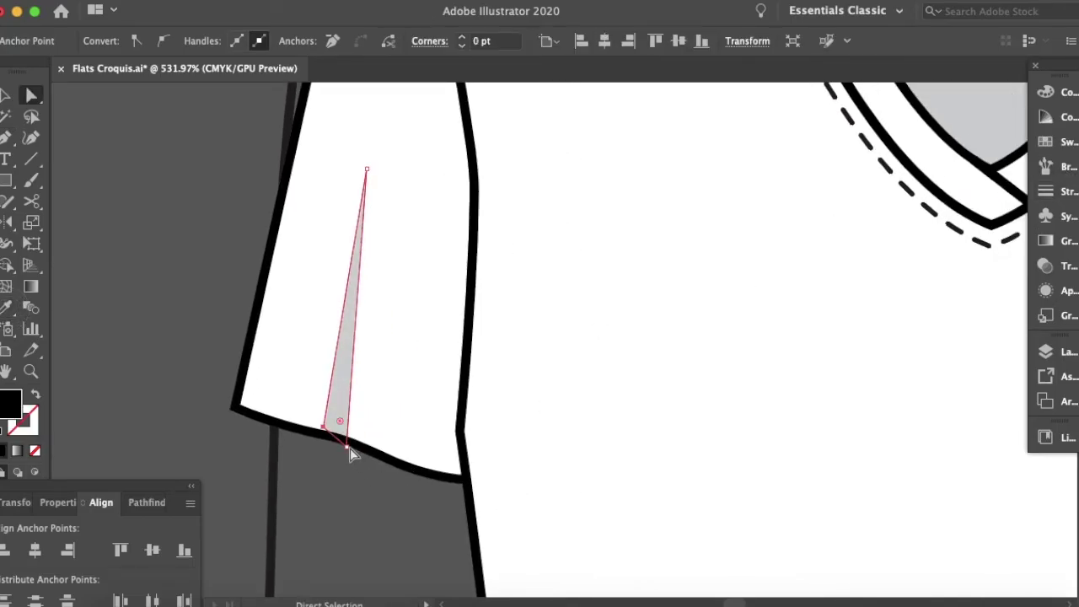
click(328, 506)
key(super+0)
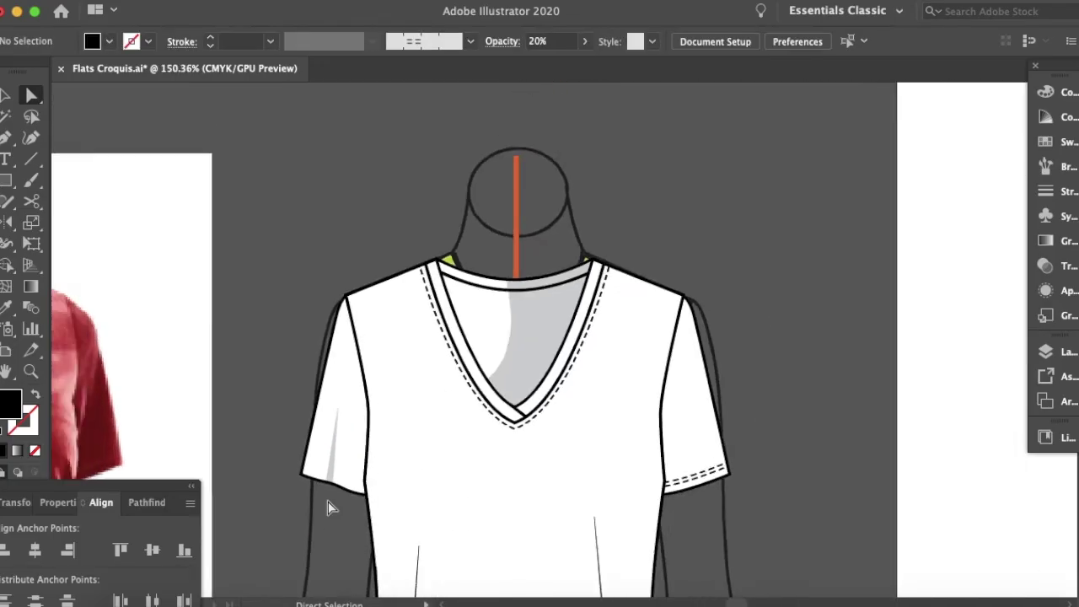
scroll(328, 506, down, 2)
scroll(328, 506, left, 3)
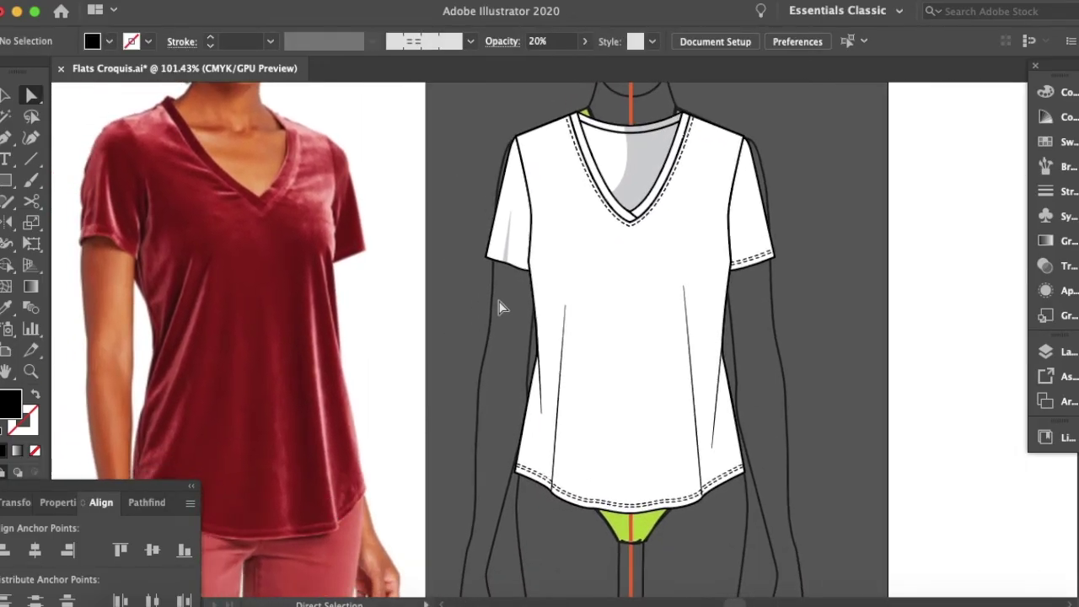
Duplicate the left sleeve's wavy hem line as a separate unfilled line on the body.
scroll(498, 307, up, 5)
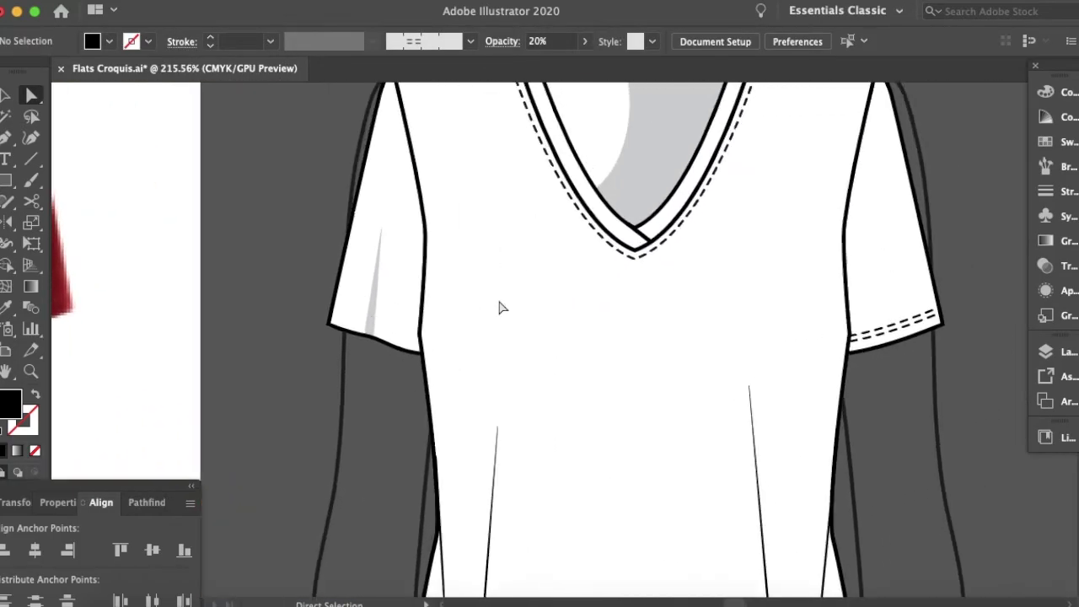
click(368, 355)
key(b)
drag(494, 325, 597, 354)
key(v)
Apply the double dashed stitch brush to the wavy line and fit it just above the left sleeve's hem.
click(1060, 174)
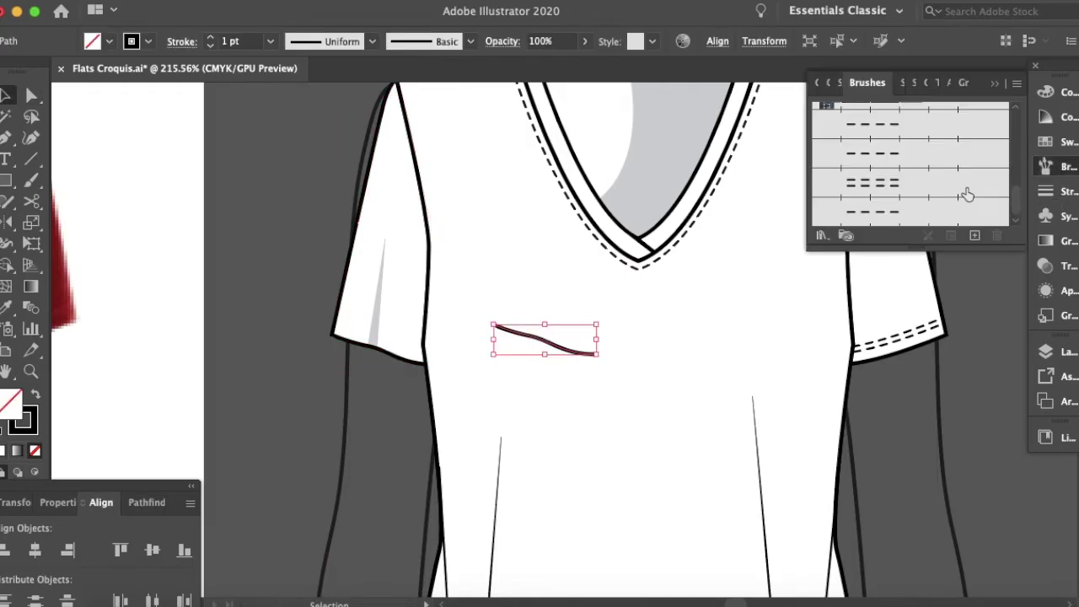
click(969, 195)
mouse_move(540, 348)
mouse_down()
mouse_move(413, 325)
mouse_move(376, 344)
mouse_up()
key(Right)
key(Right)
key(Up)
key(Up)
Send the left sleeve's hem stitching backward so the body covers its inner end.
click(378, 392)
key(a)
click(411, 348)
key(super+bracketleft)
click(383, 430)
scroll(383, 429, right, 3)
scroll(383, 430, down, 5)
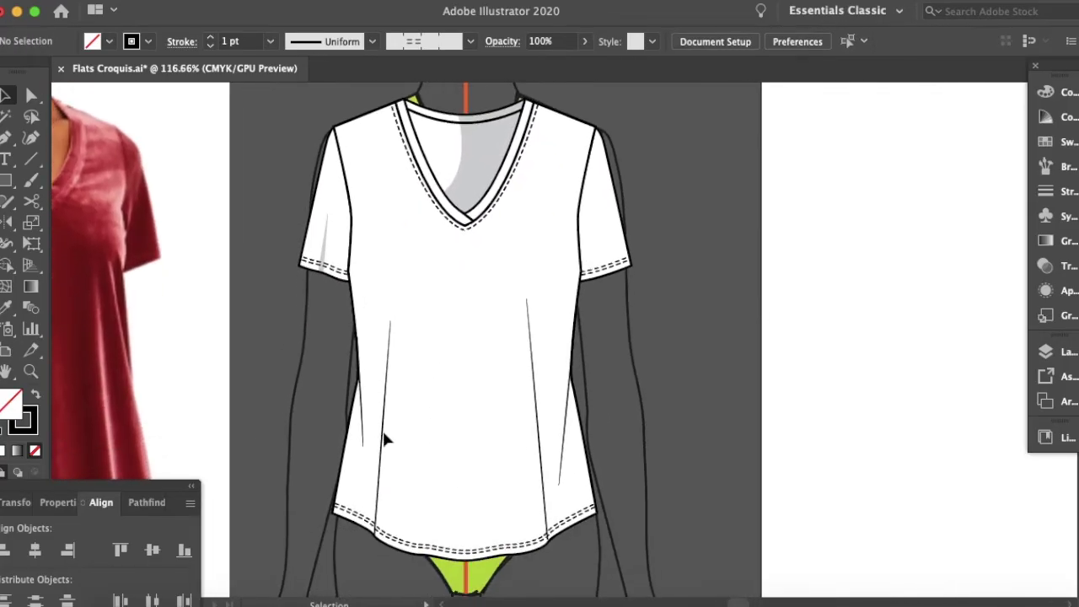
scroll(383, 438, down, 3)
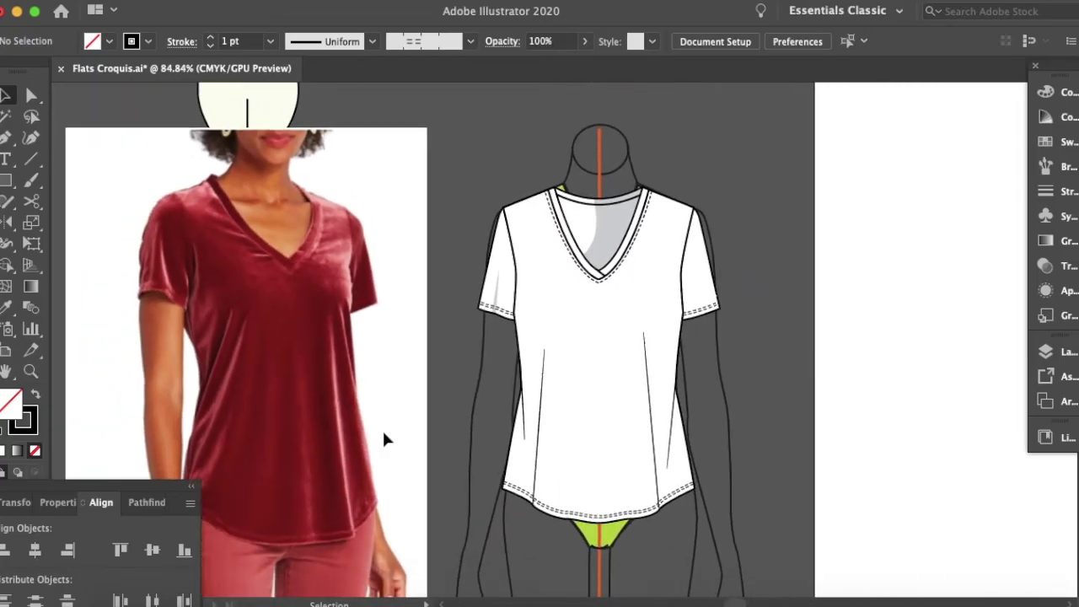
scroll(441, 447, up, 3)
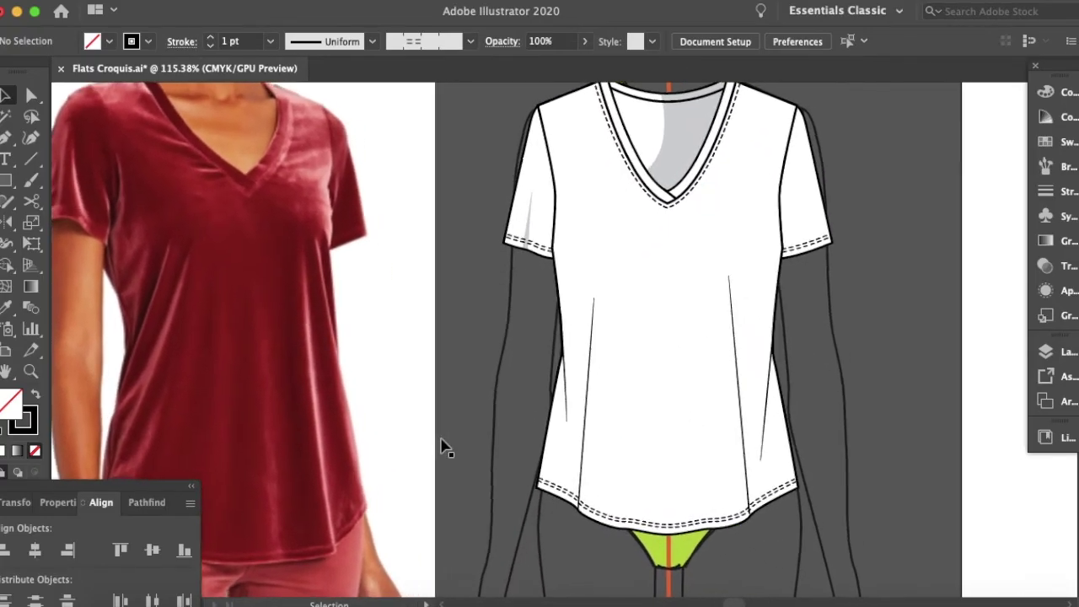
Draw a narrow closed wedge beside the right drape line down to the hem and fill it with outline-free black at 20% opacity.
scroll(549, 416, up, 3)
key(p)
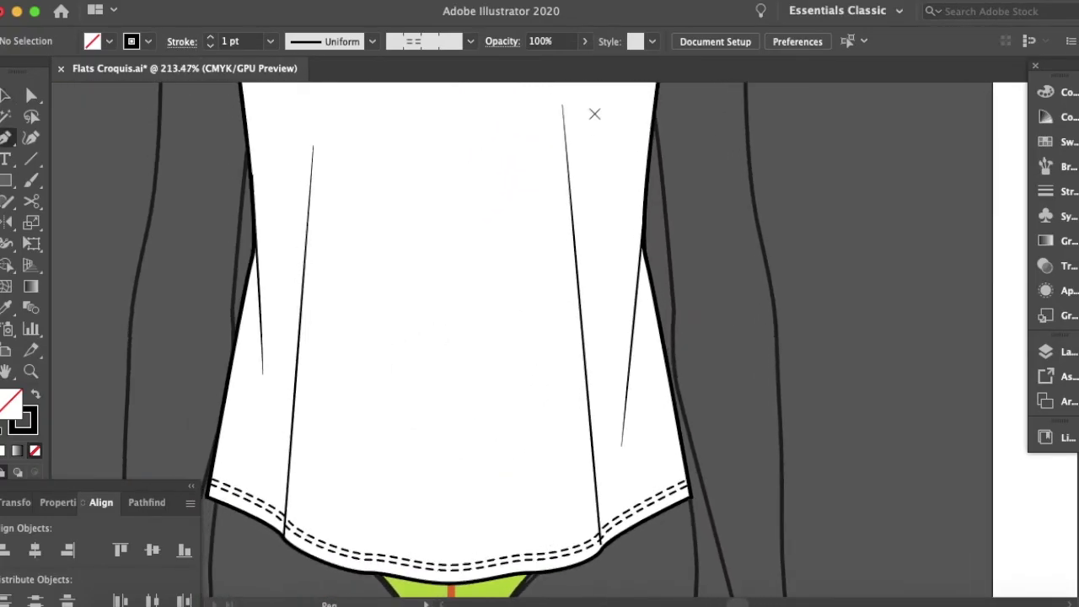
click(561, 102)
click(606, 552)
scroll(628, 556, down, 3)
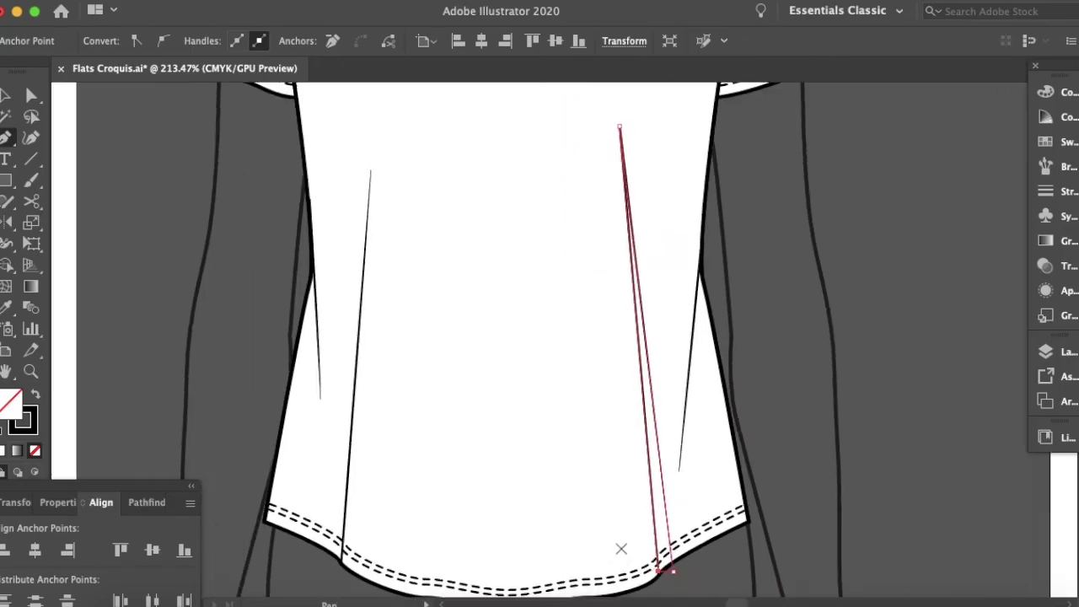
scroll(643, 505, up, 3)
super+click(638, 494)
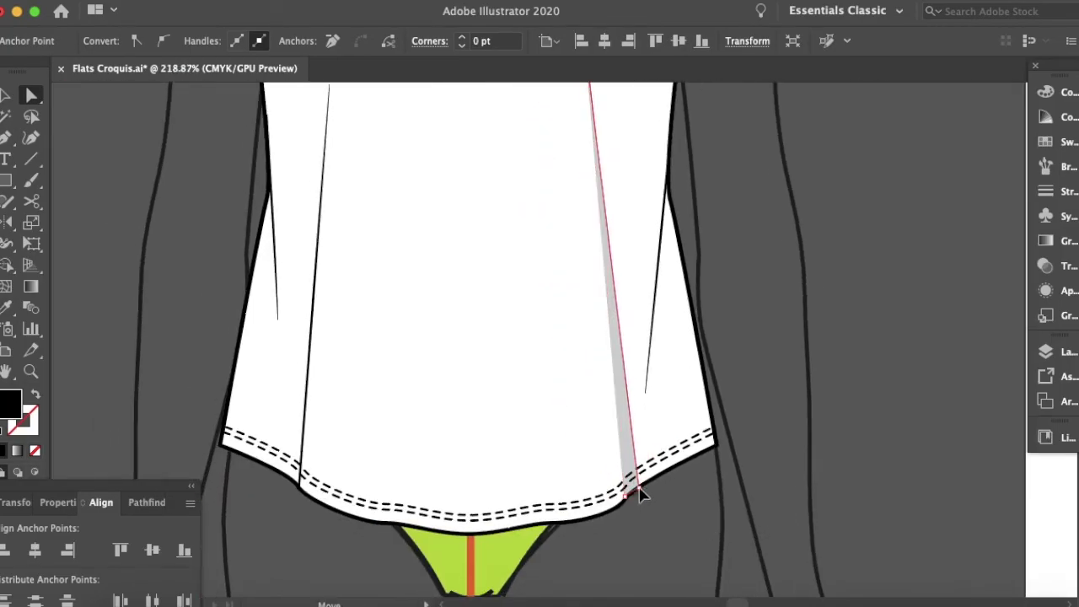
scroll(646, 533, down, 1)
Duplicate the left drape line, close it into a narrow wedge and copy the right wedge's 20% black fill onto it.
super+click(532, 446)
super+click(539, 444)
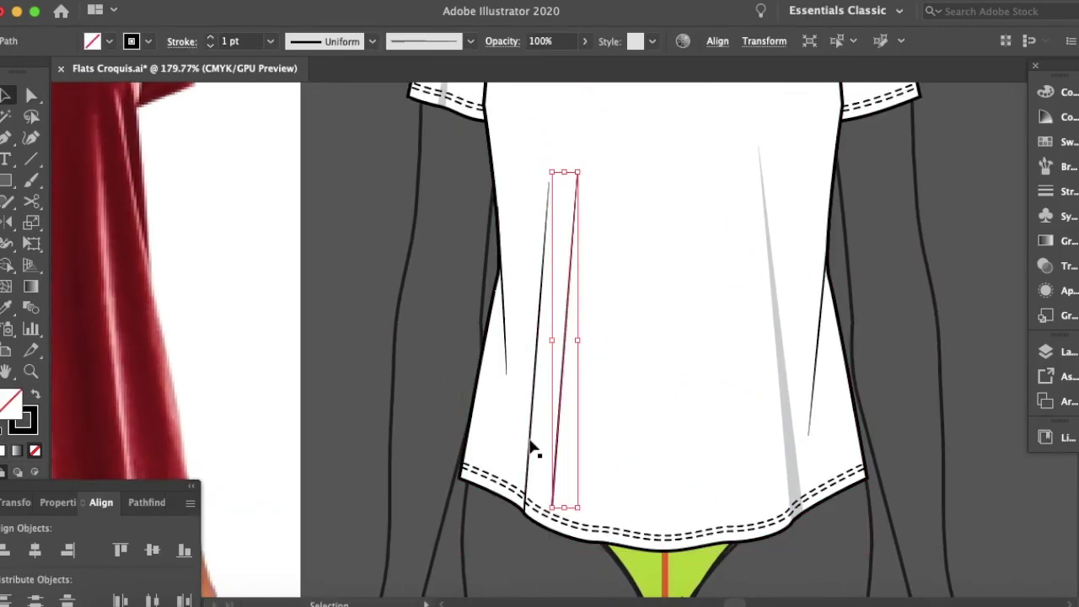
click(577, 172)
click(541, 506)
key(i)
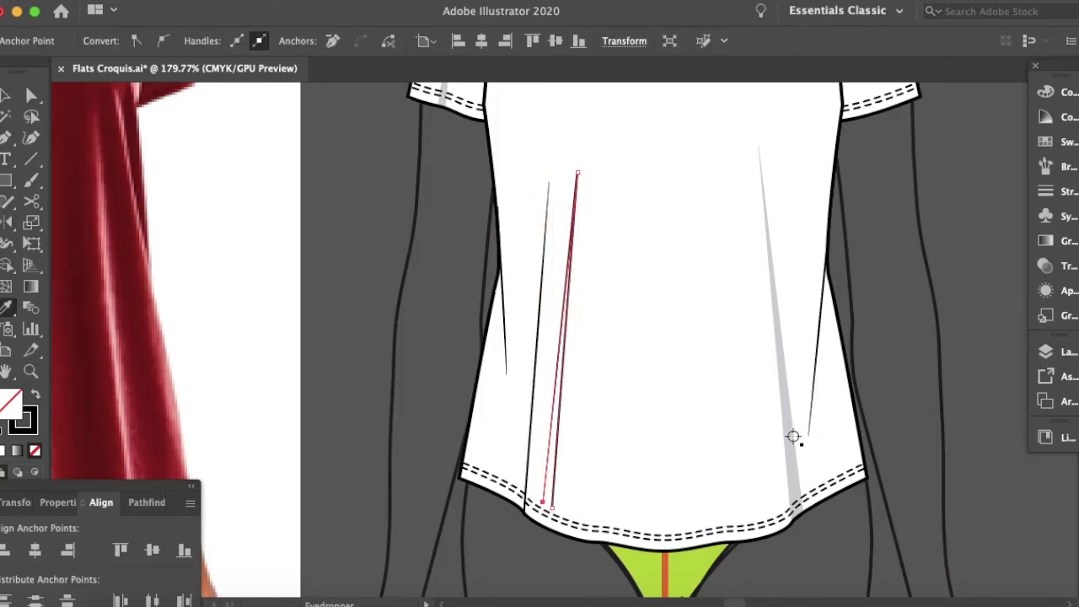
click(792, 436)
Move the shaded wedge against the left drape line and stretch its tip upward past the line's end.
drag(531, 465, 520, 466)
key(a)
drag(549, 175, 550, 144)
key(v)
click(476, 562)
scroll(476, 562, down, 2)
scroll(532, 421, up, 3)
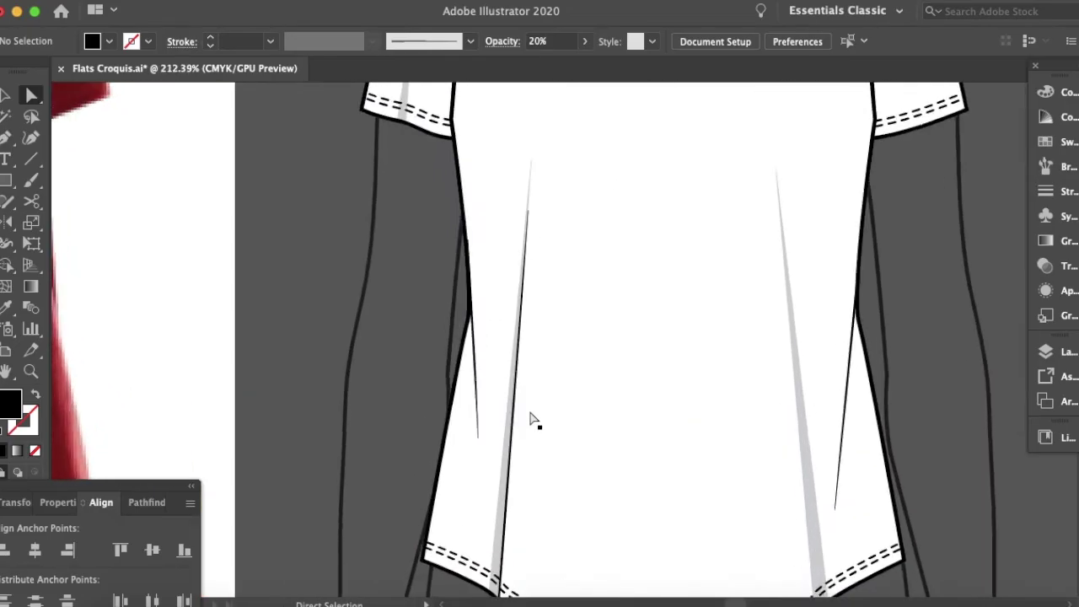
Fine-tune the left drape line's fit against its shaded wedge, adjusting the upper end.
click(510, 426)
drag(507, 417, 470, 417)
key(a)
mouse_move(529, 203)
mouse_down()
mouse_move(528, 220)
mouse_move(495, 196)
mouse_move(530, 197)
mouse_up()
key(v)
click(376, 280)
scroll(375, 287, down, 2)
Draw a slim wedge rising from the hem left of centre, copy the 20% black fill onto it and raise its tip.
key(p)
click(412, 516)
click(421, 346)
click(417, 514)
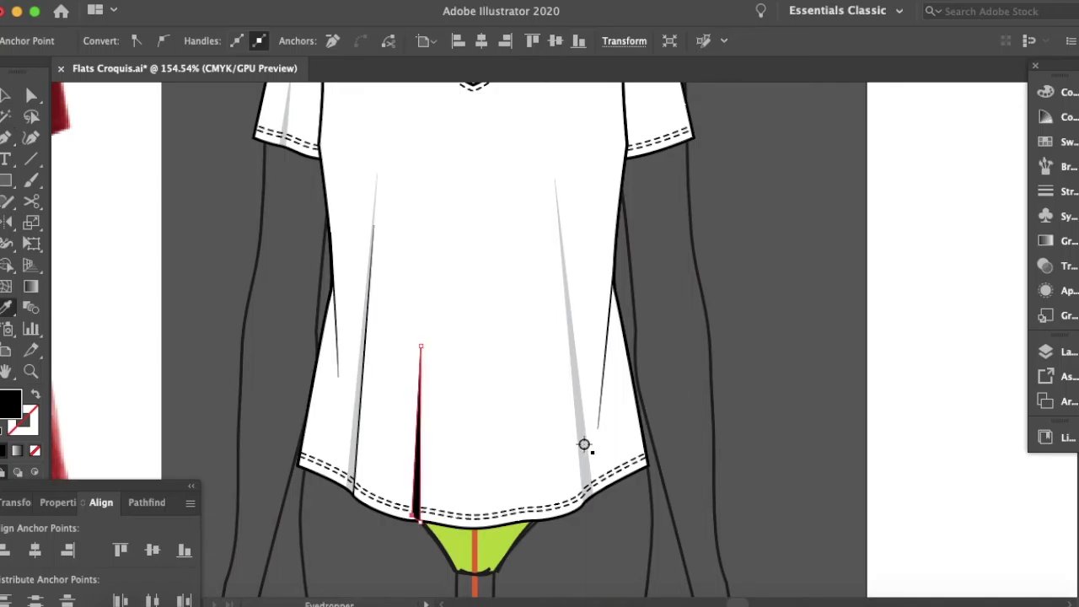
key(a)
click(419, 522)
key(v)
click(477, 546)
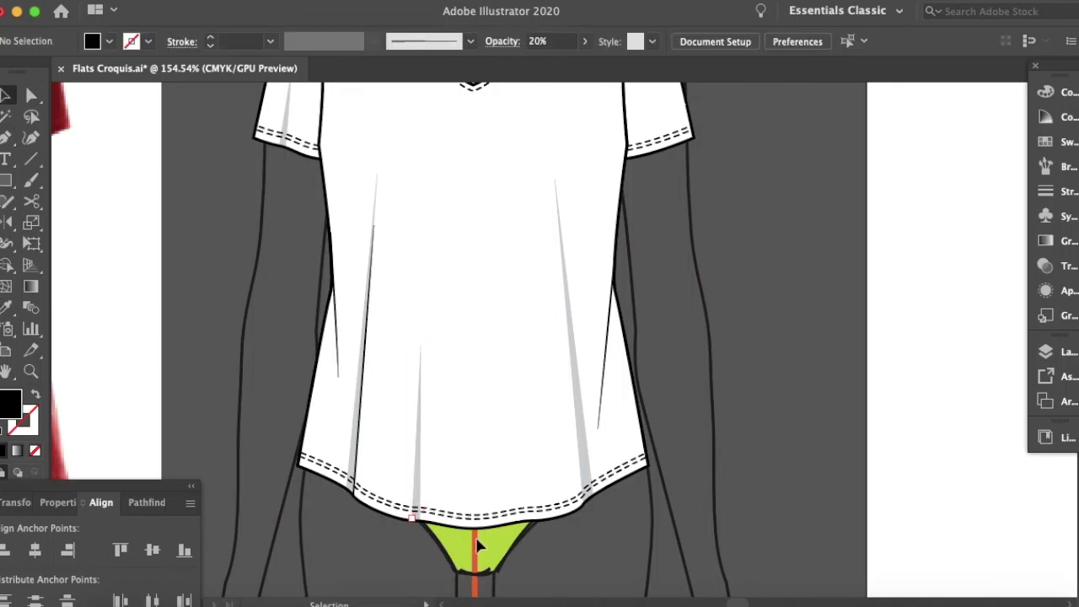
drag(421, 347, 424, 315)
click(536, 576)
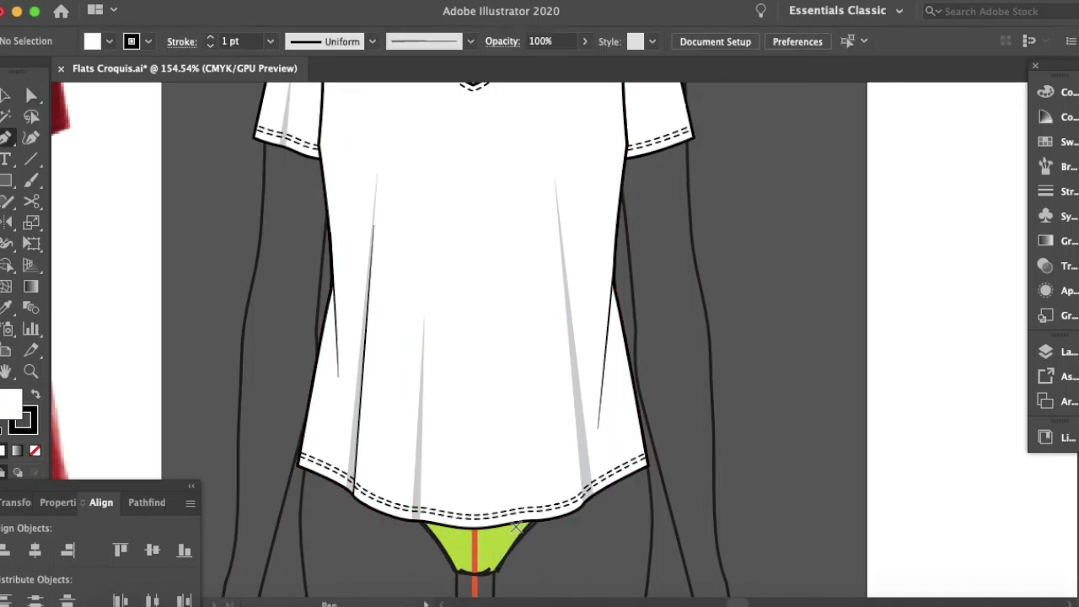
Reflect a copy of the slim hem wedge across the centre line to the right side of the body.
click(419, 508)
key(o)
drag(256, 441, 563, 553)
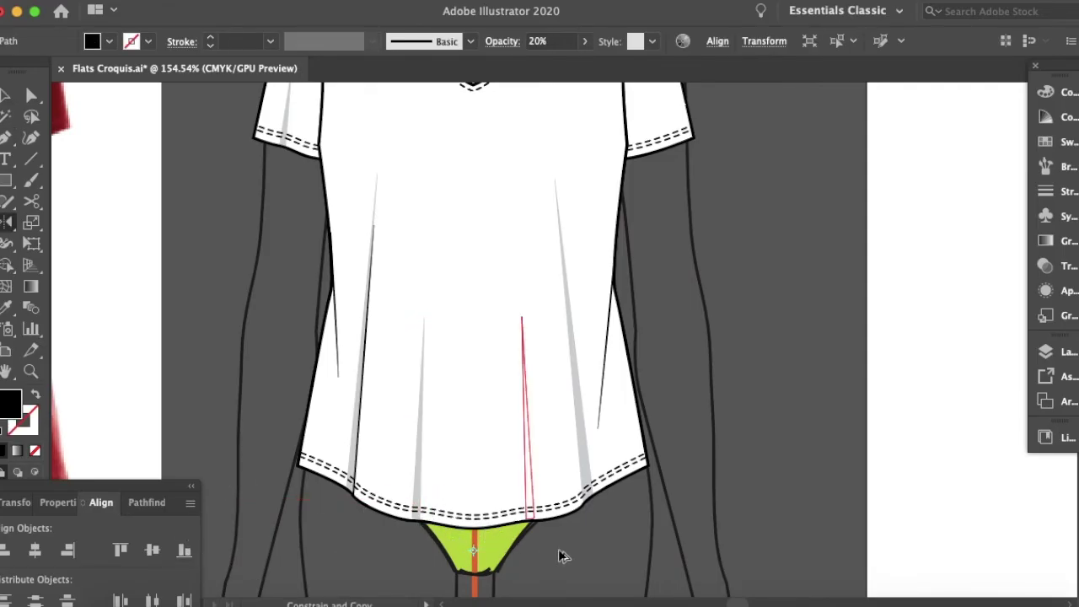
key(v)
click(596, 508)
Lengthen the slim wedge left of centre by raising its tip.
scroll(595, 506, down, 3)
key(a)
drag(475, 371, 477, 325)
key(v)
click(798, 377)
scroll(798, 376, down, 3)
scroll(798, 377, right, 2)
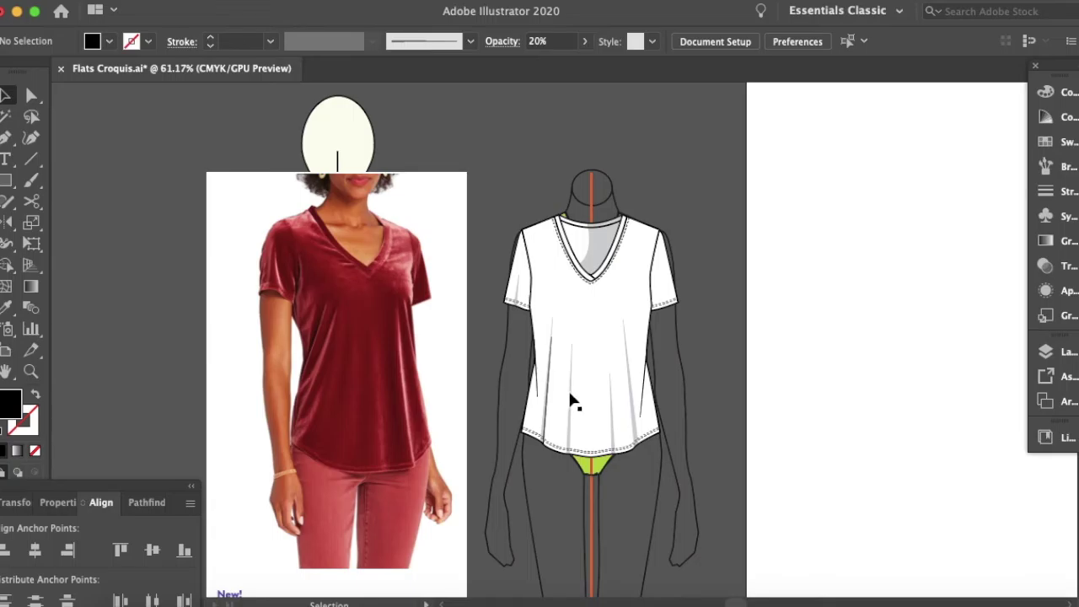
Delete the slim shaded wedges on either side of the centre front.
scroll(572, 400, up, 2)
click(570, 397)
click(624, 415)
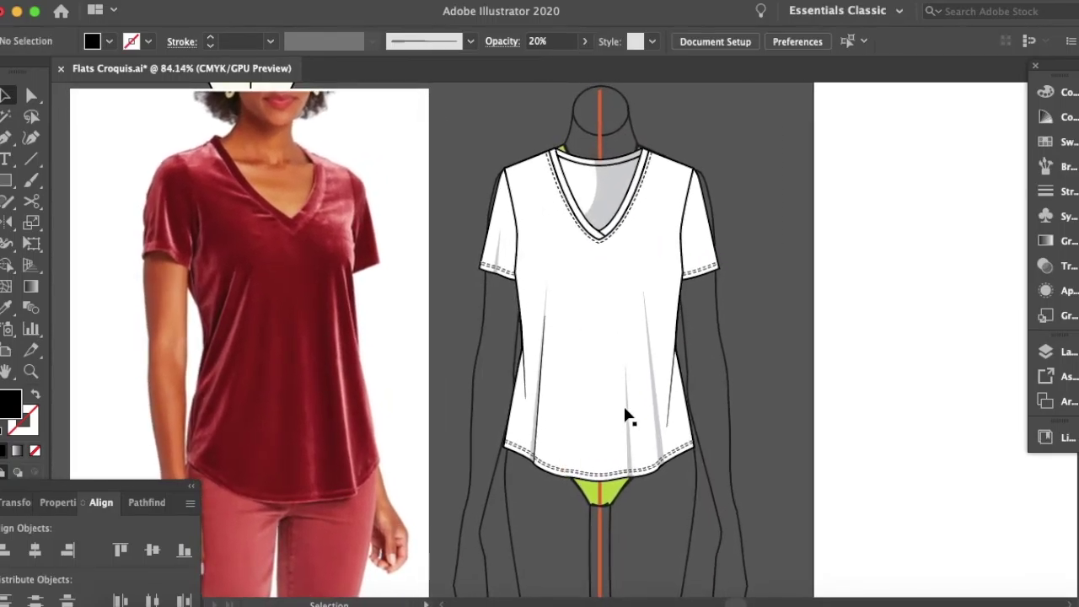
Draw a closed shadow shape beside the short drape line at the left waist and copy the 20% black fill onto it.
scroll(624, 410, up, 3)
key(p)
click(410, 317)
click(419, 453)
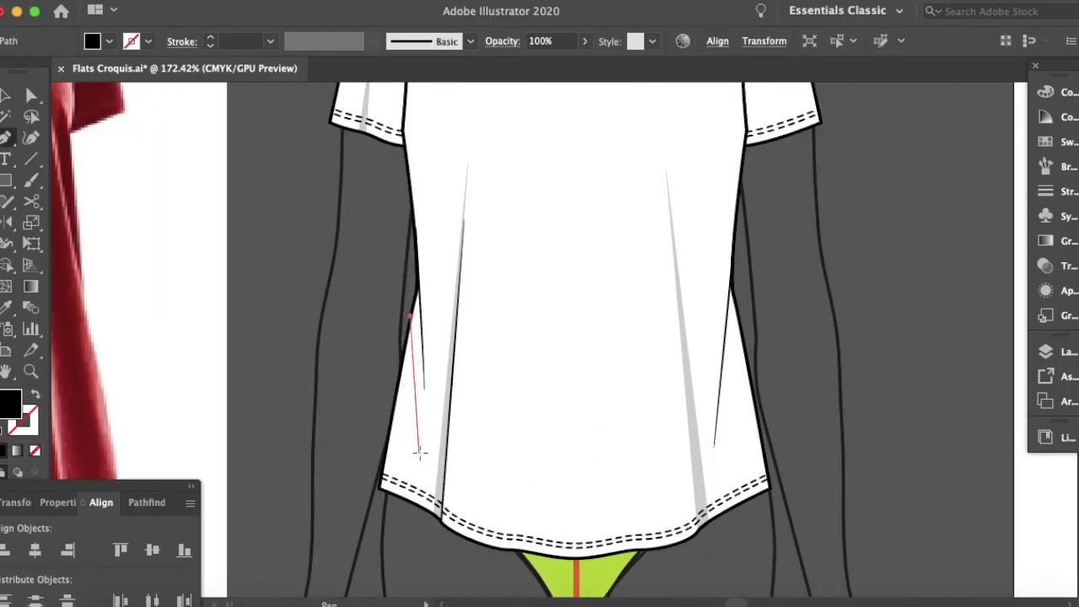
click(419, 272)
click(409, 317)
key(i)
click(459, 274)
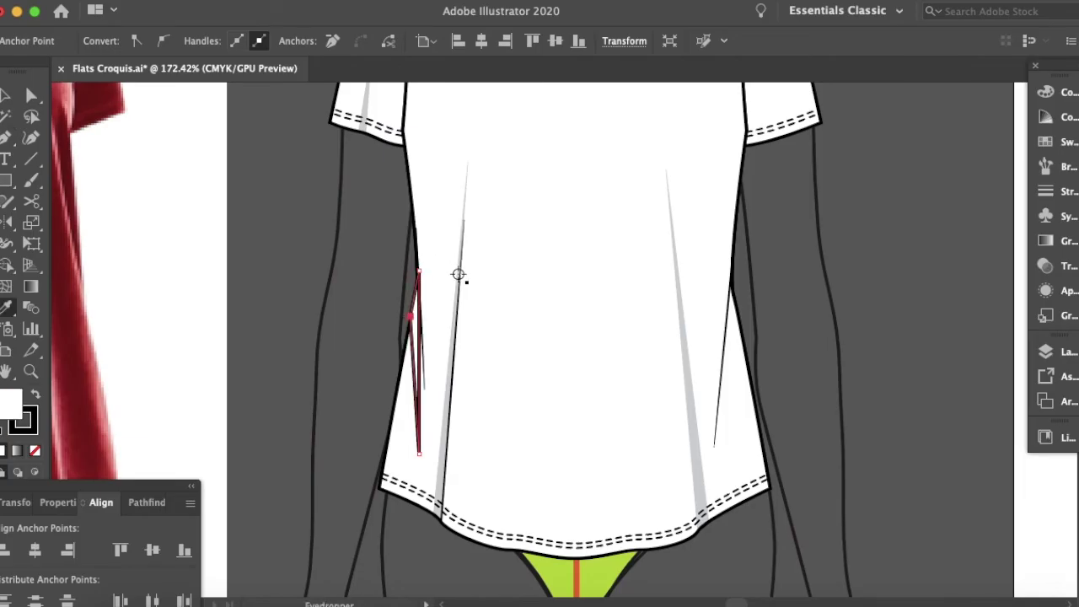
click(680, 302)
Adjust the left waist shadow's lower tip and outer corner so it stays inside the side seam.
key(a)
drag(419, 453, 424, 459)
drag(412, 316, 415, 318)
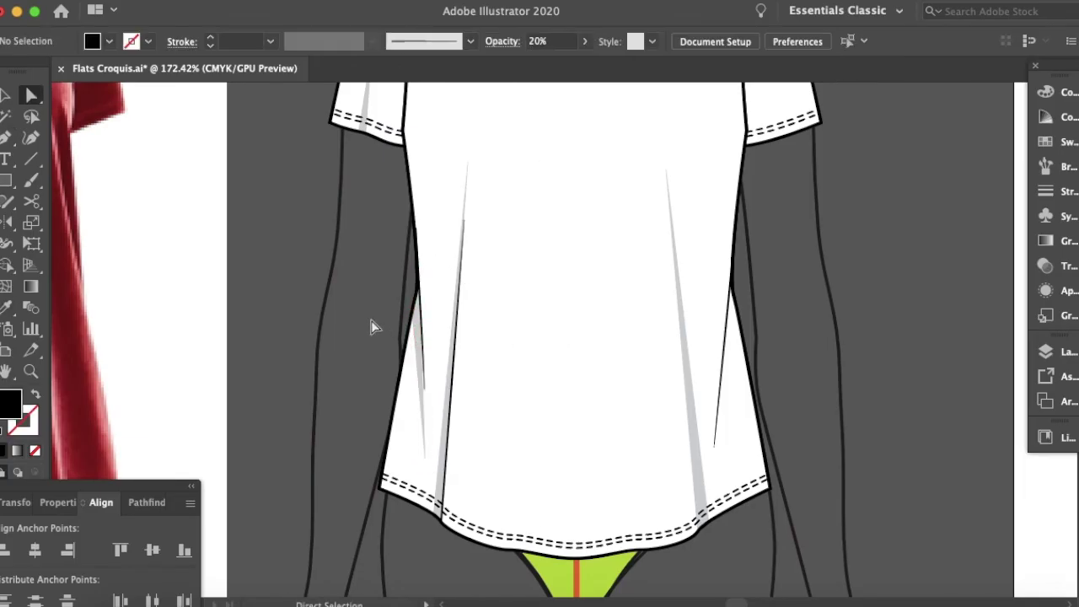
click(373, 326)
Draw a matching shaded wedge along the short drape line at the right waist and raise its upper corner to the side seam.
key(p)
scroll(683, 234, right, 3)
click(630, 294)
click(619, 493)
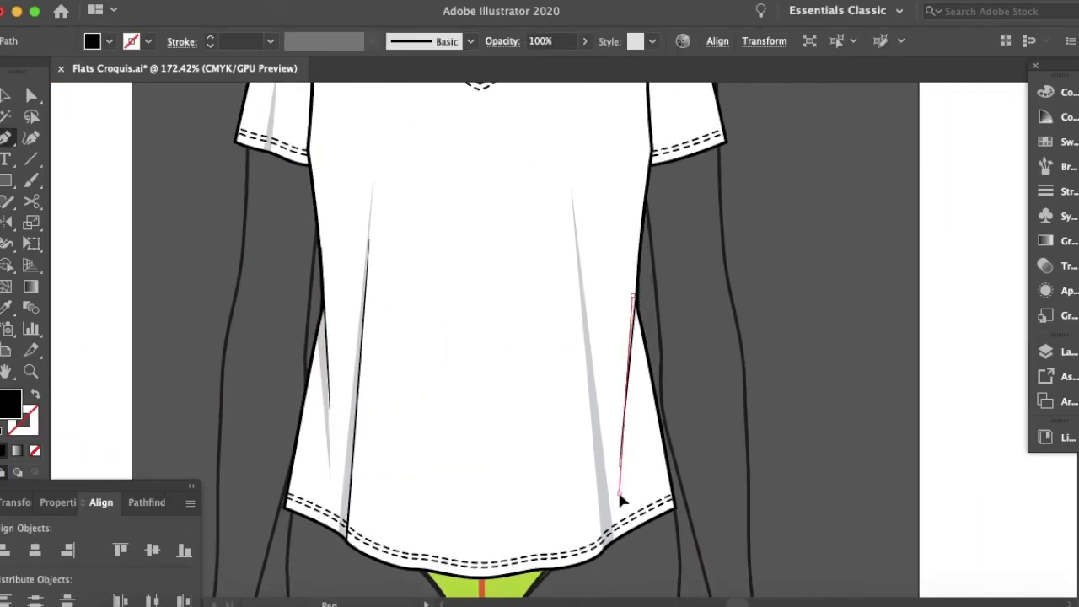
click(639, 296)
click(630, 294)
key(v)
key(a)
drag(638, 296, 636, 274)
click(681, 329)
Delete the pasted drawstring pants sketch and look through the brushes for a coverstitch pattern.
scroll(681, 322, up, 5)
scroll(684, 321, down, 3)
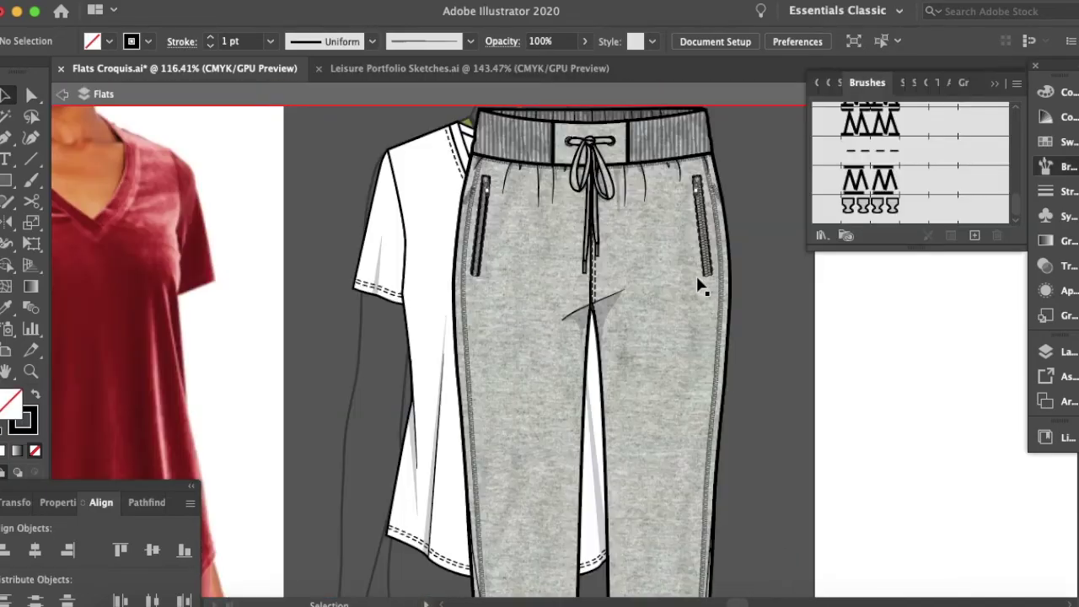
click(698, 281)
key(Delete)
scroll(847, 160, up, 2)
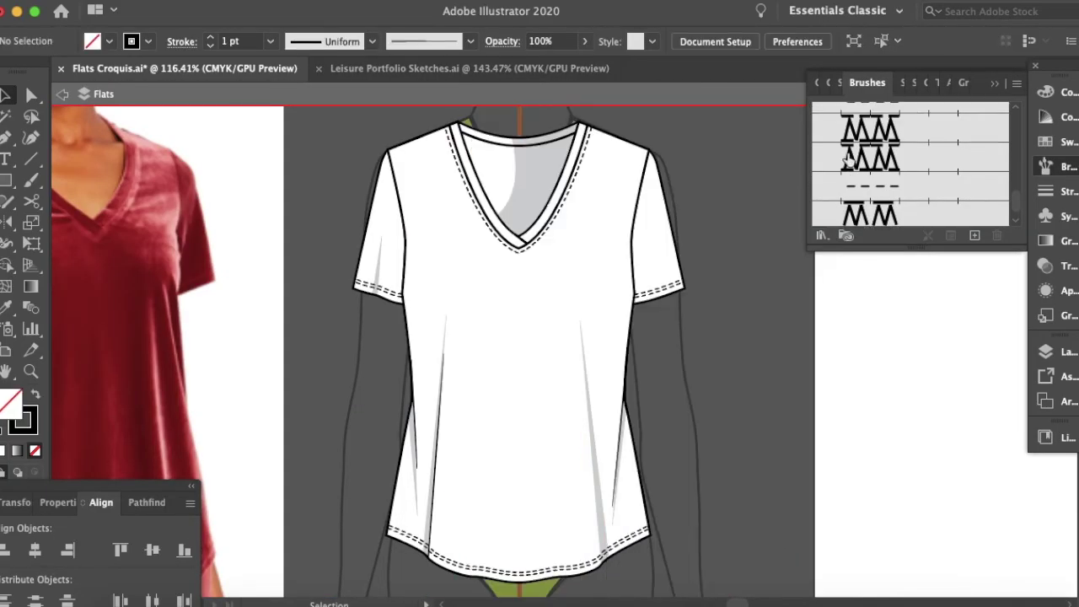
scroll(864, 127, down, 4)
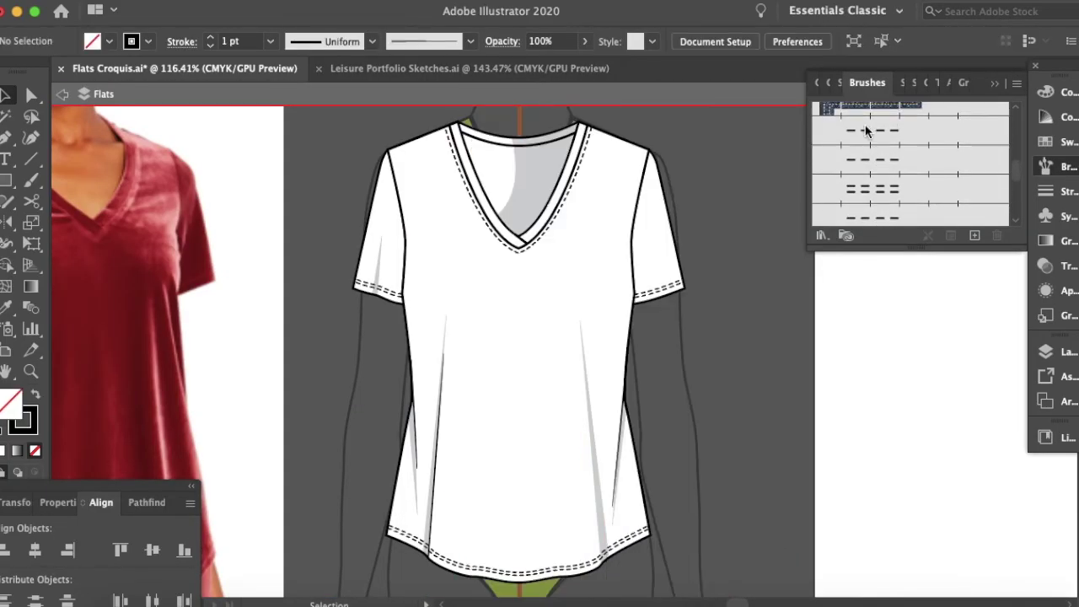
Duplicate the back neckband's lower seam curve as a separate unfilled line.
key(a)
click(517, 264)
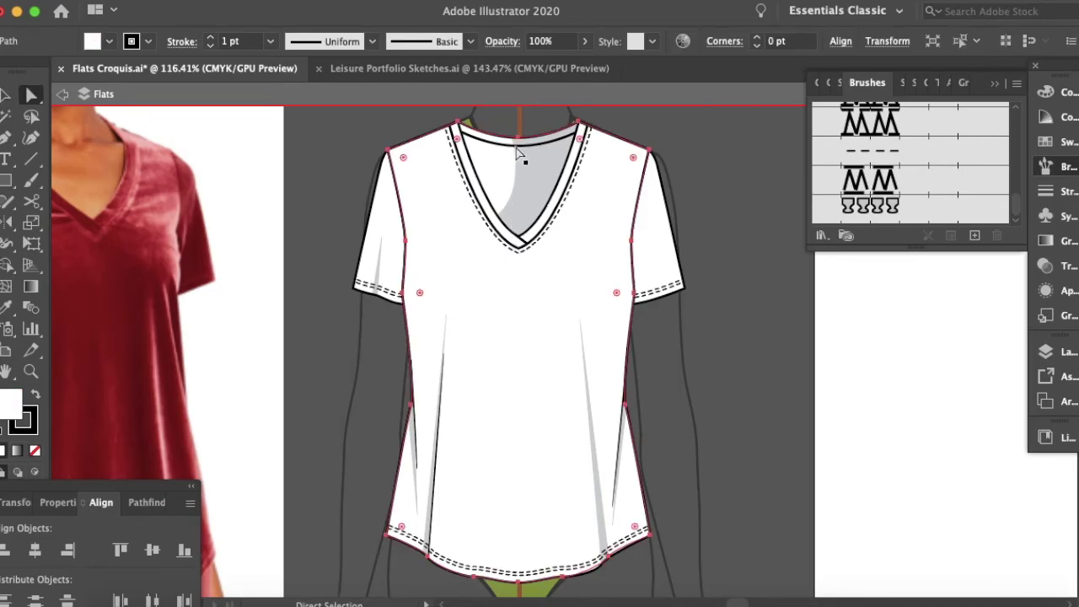
click(519, 148)
key(super+c)
key(super+v)
key(v)
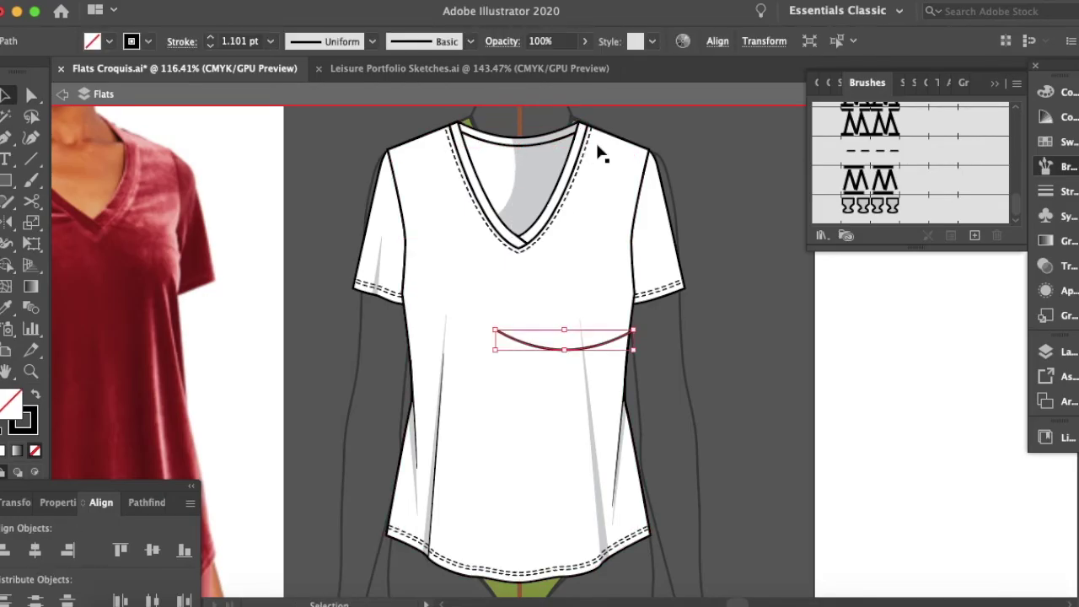
Apply the zigzag coverstitch brush to the copied curve at 1 pt and place it over the back neckband seam.
scroll(913, 167, up, 2)
click(910, 128)
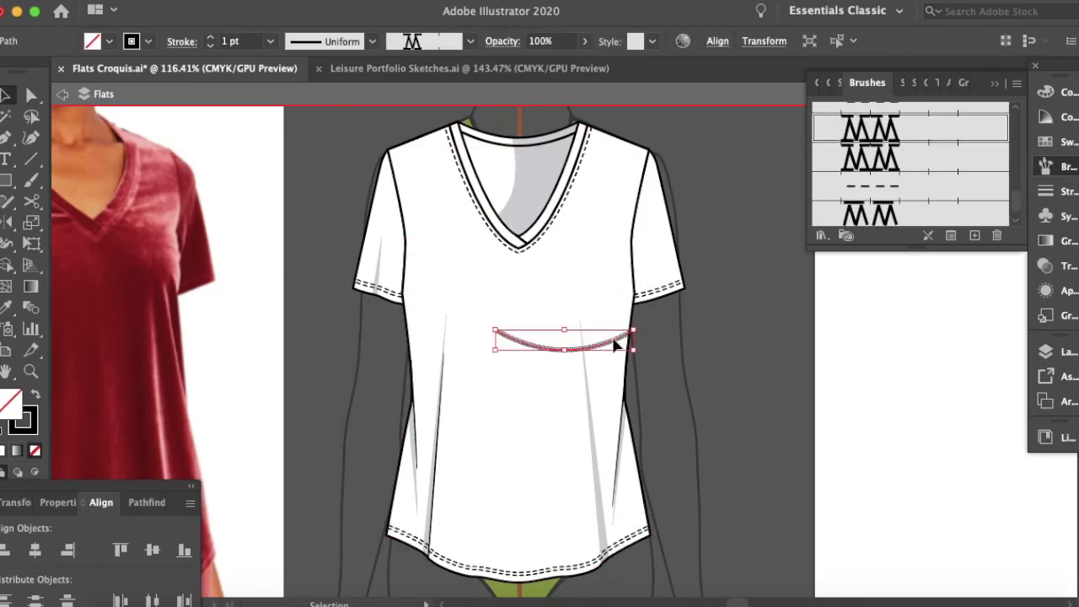
drag(565, 145, 564, 145)
scroll(565, 145, up, 7)
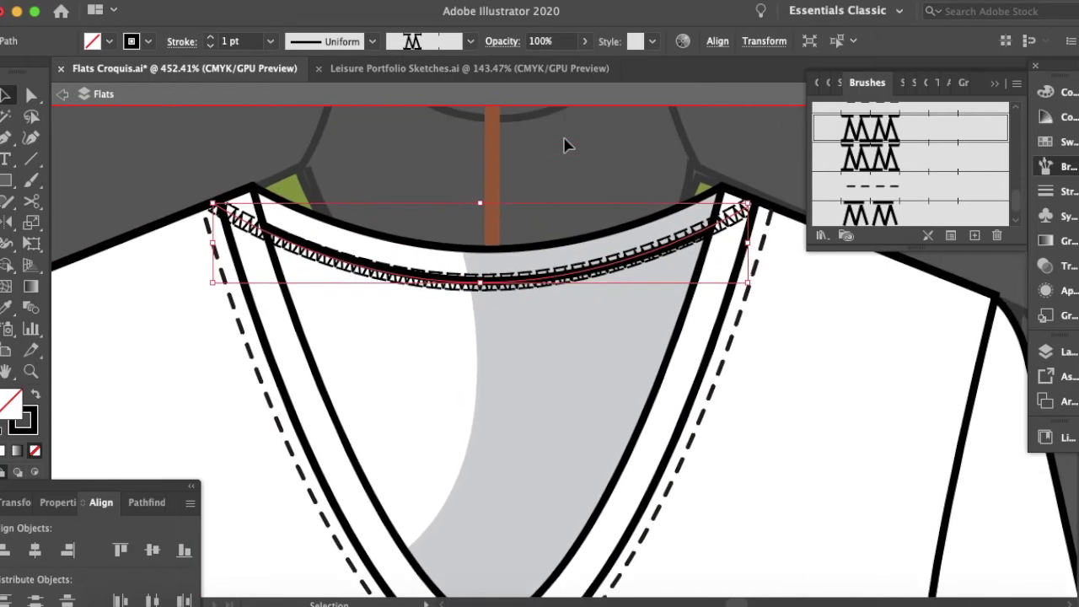
Align the coverstitching with the back neckband seam and send it behind the front neckband.
click(999, 83)
drag(732, 220, 739, 221)
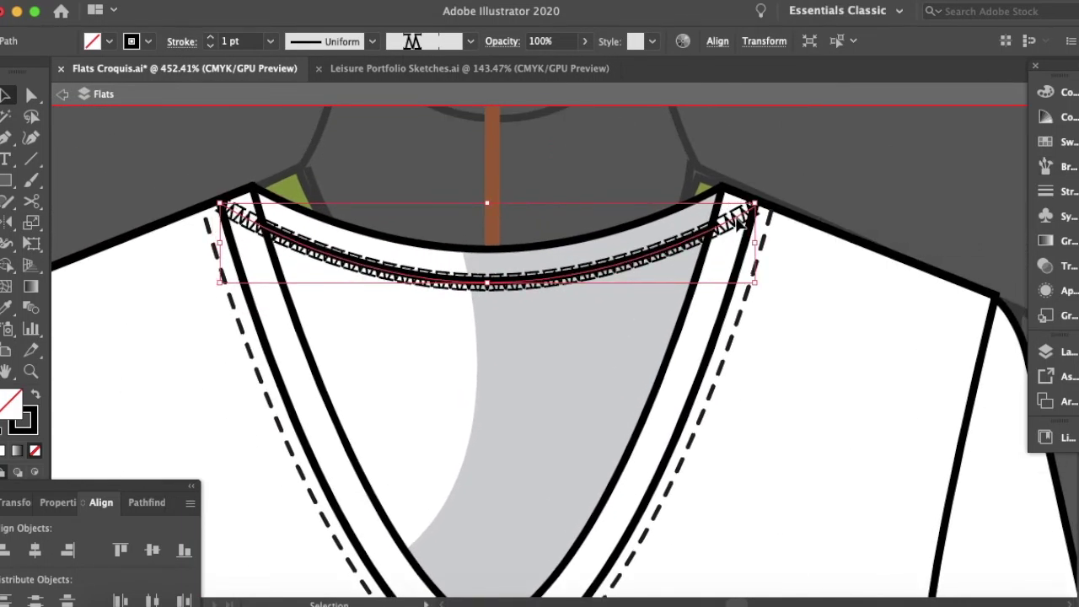
key(a)
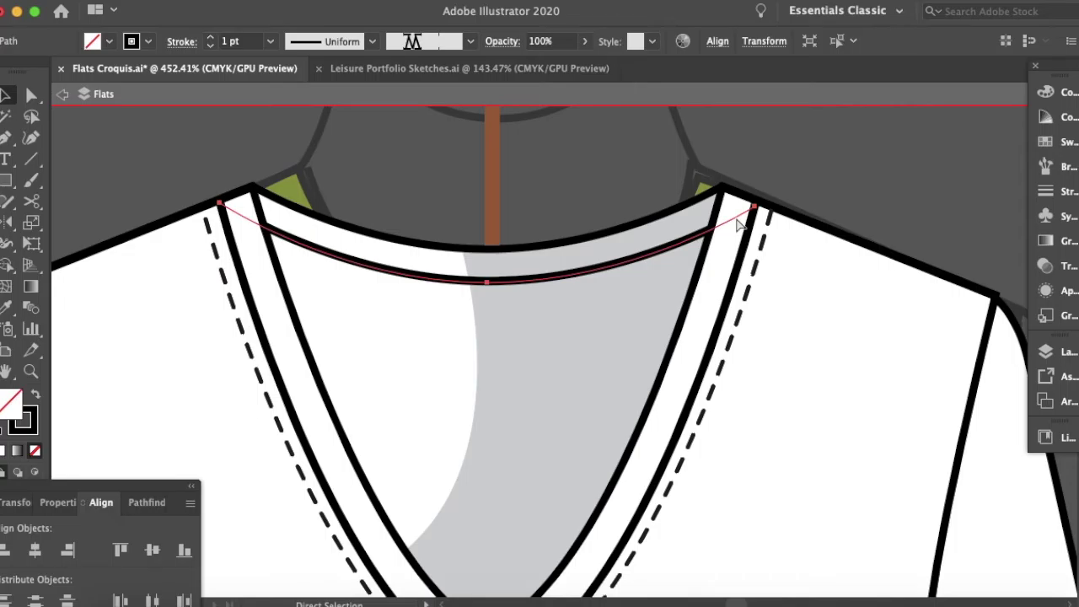
key(v)
click(729, 149)
scroll(727, 149, down, 3)
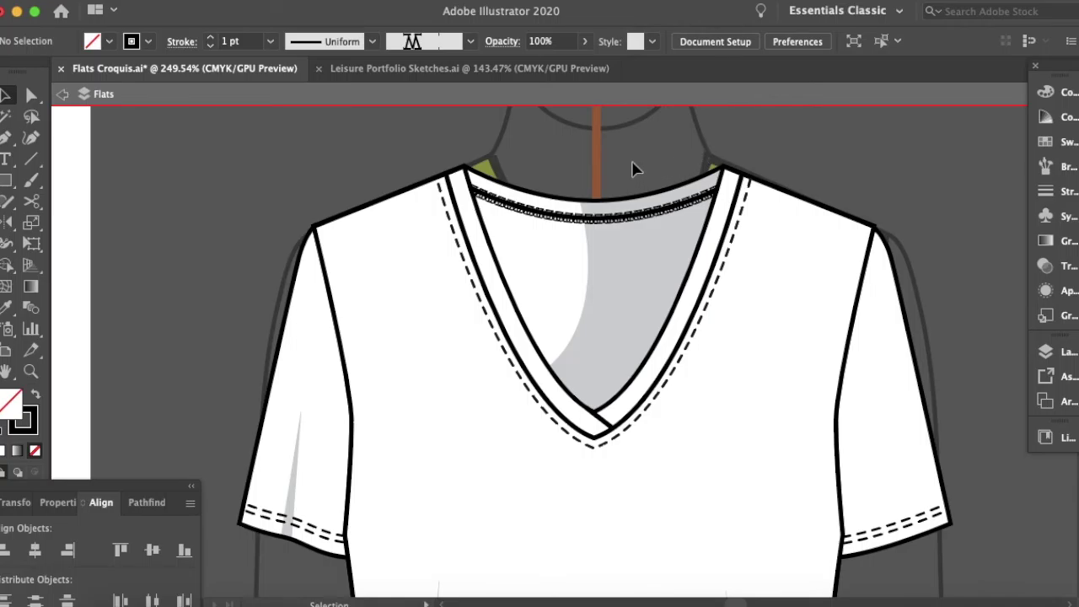
Group the back body with its neck seam, coverstitching and inner-neck shadow.
scroll(624, 171, down, 3)
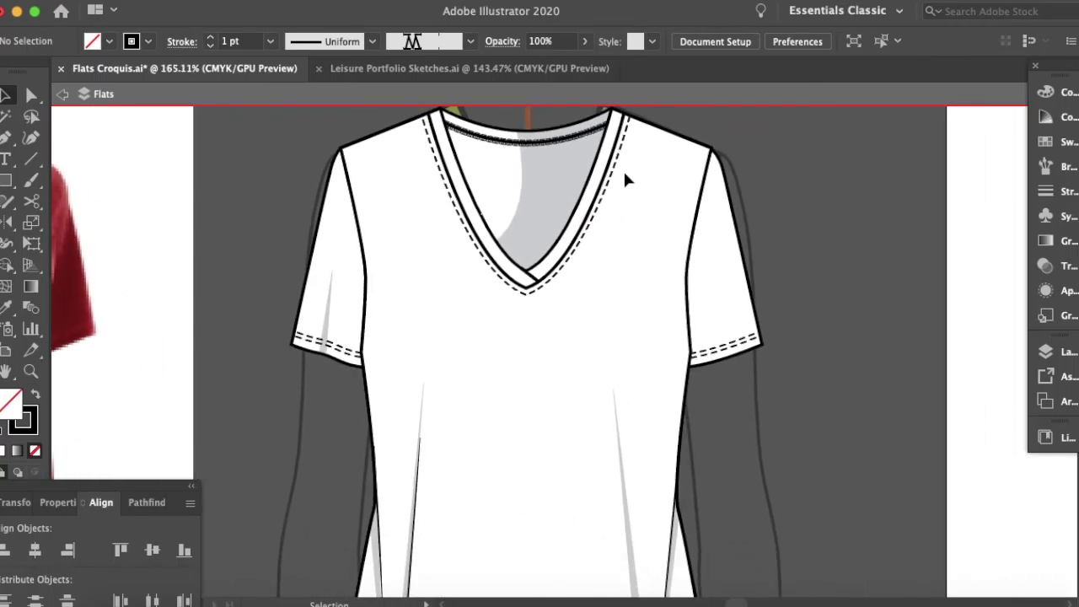
scroll(625, 179, down, 3)
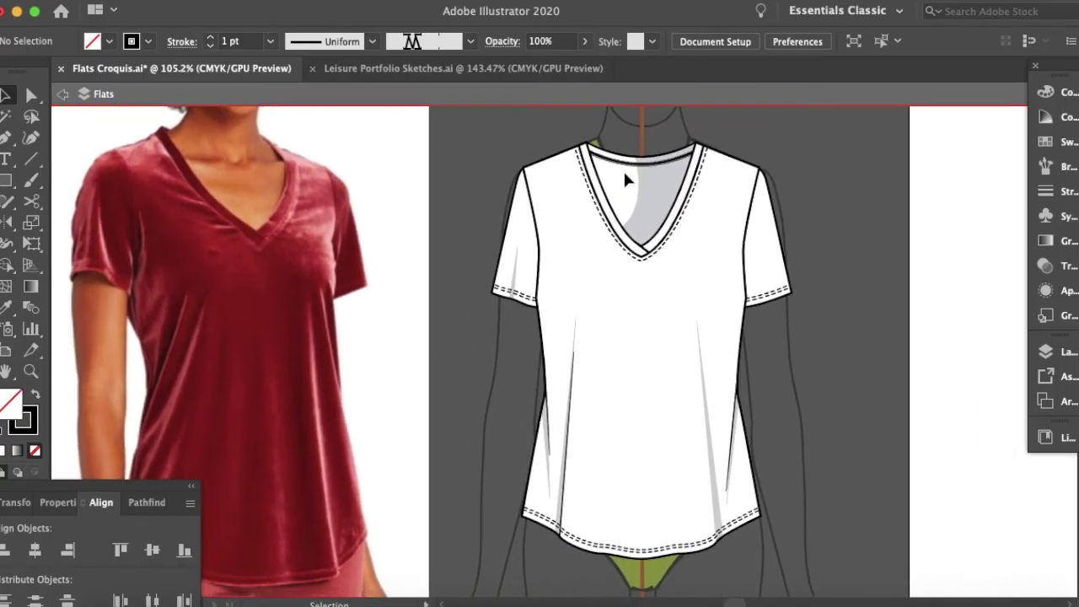
drag(623, 155, 650, 178)
key(v)
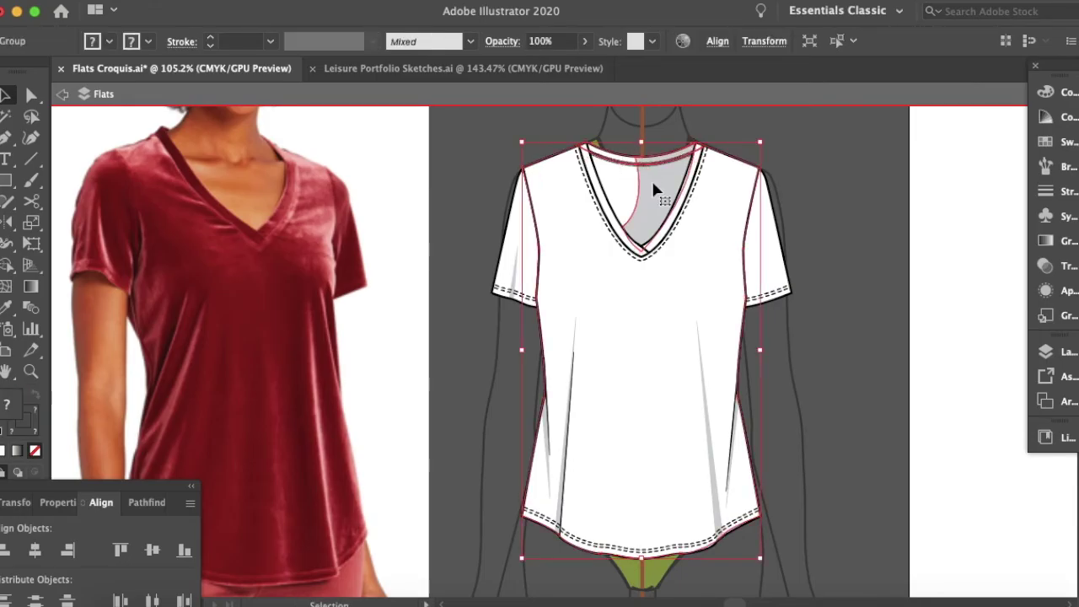
click(809, 354)
Group each sleeve with its hem stitching, including the fold shadow on the left sleeve.
click(767, 252)
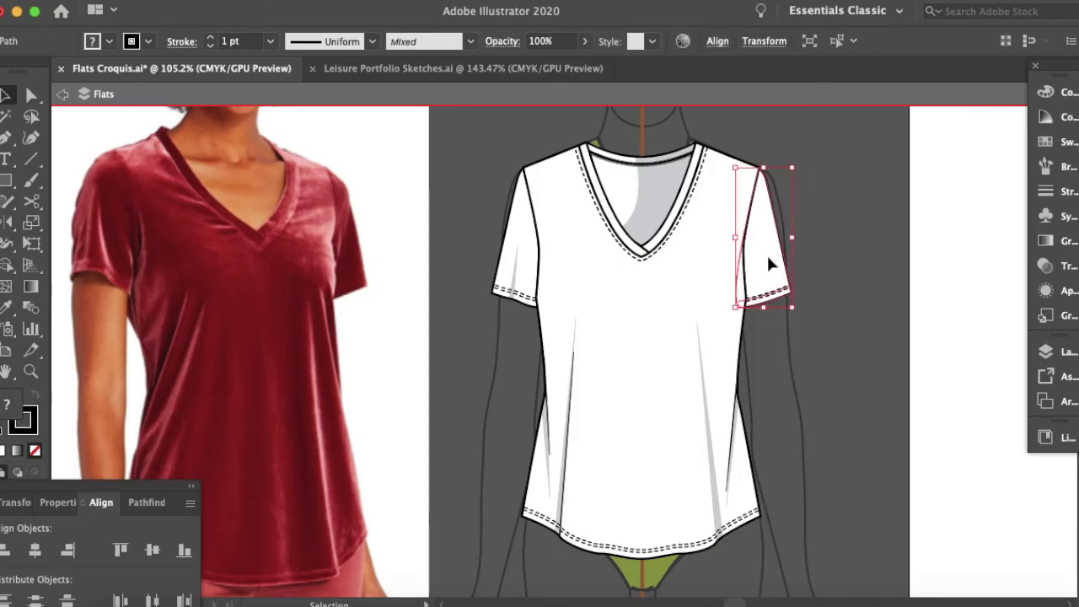
click(525, 308)
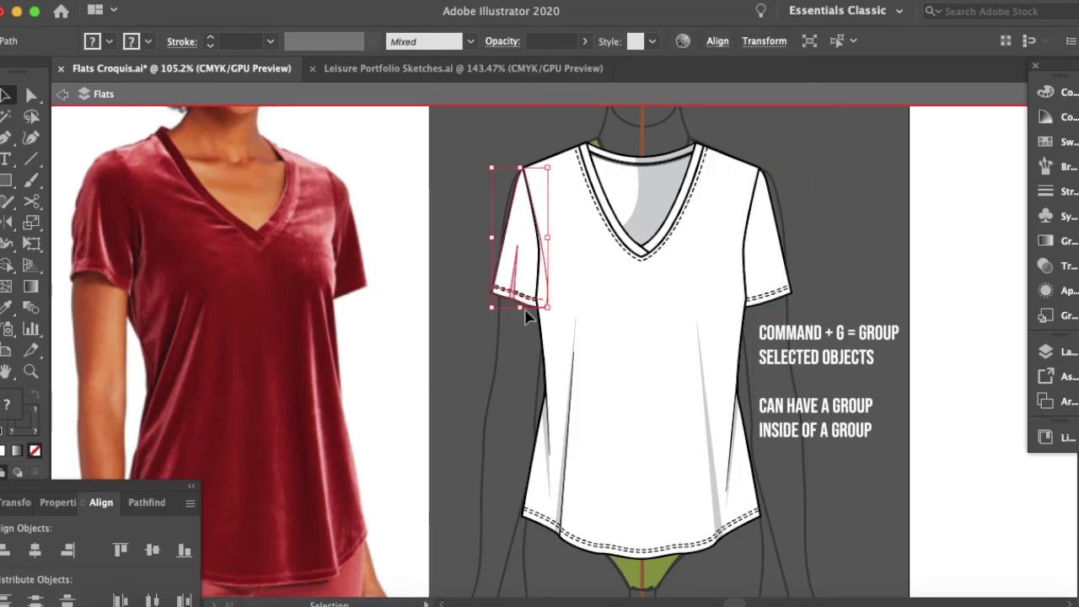
right_click(528, 246)
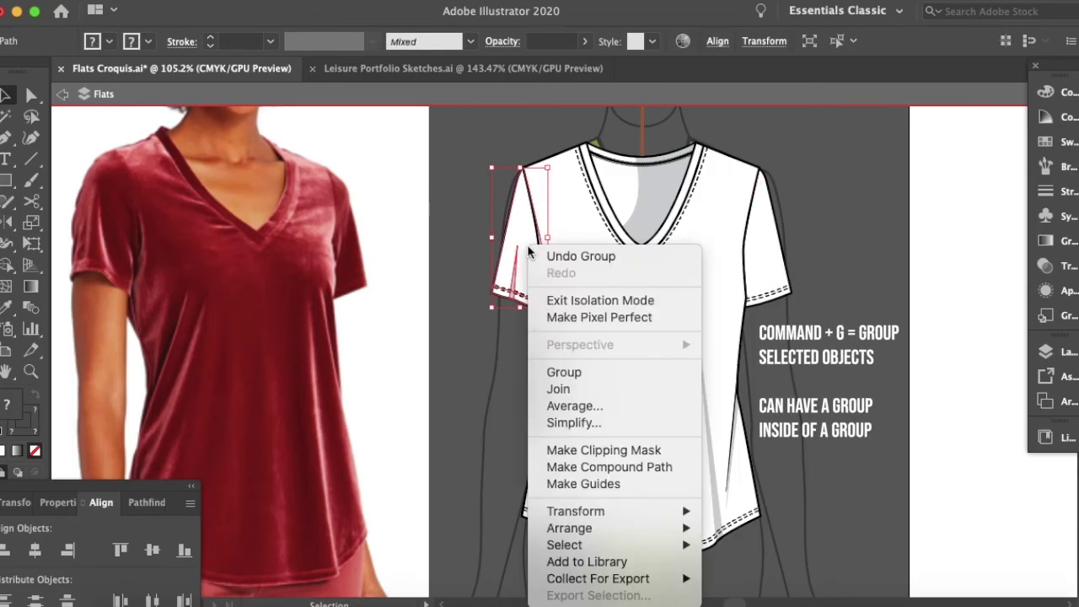
click(556, 372)
key(a)
key(v)
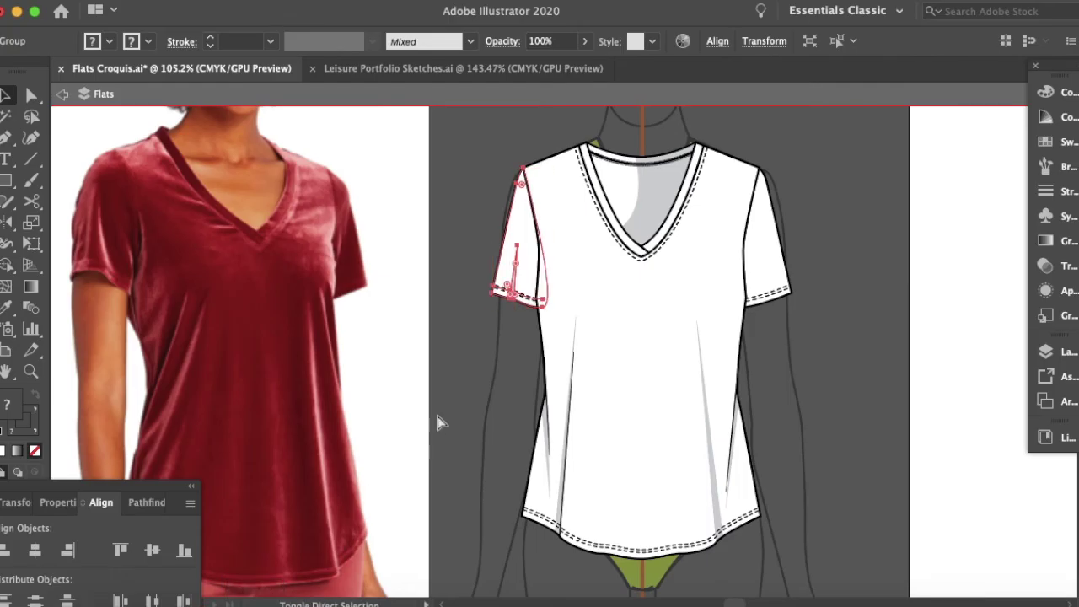
click(534, 380)
Move the grouped back body out to the right of the front T-shirt.
click(769, 302)
click(769, 373)
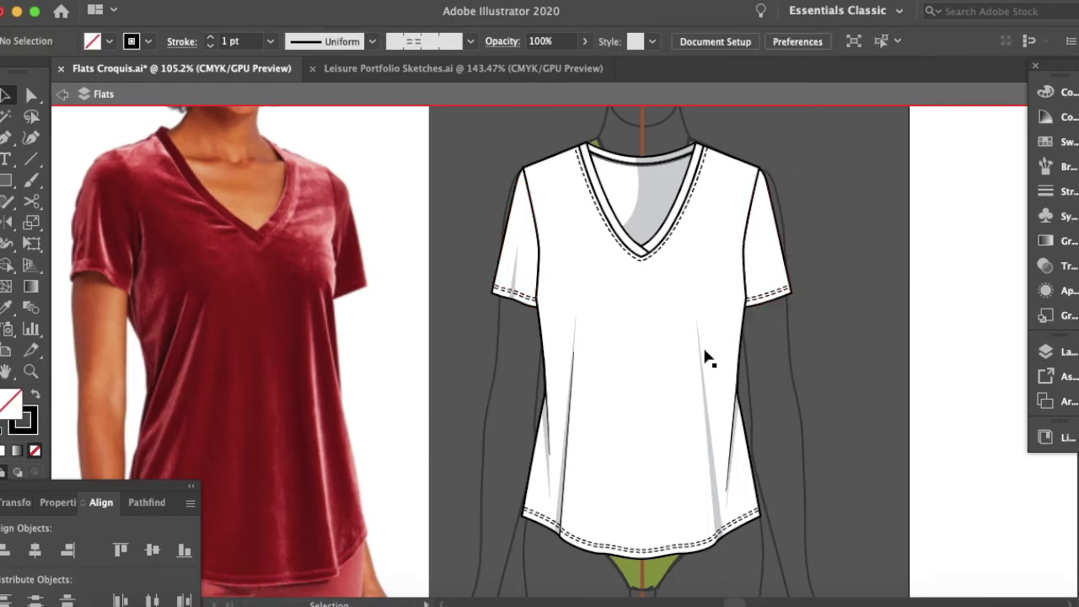
drag(626, 160, 917, 176)
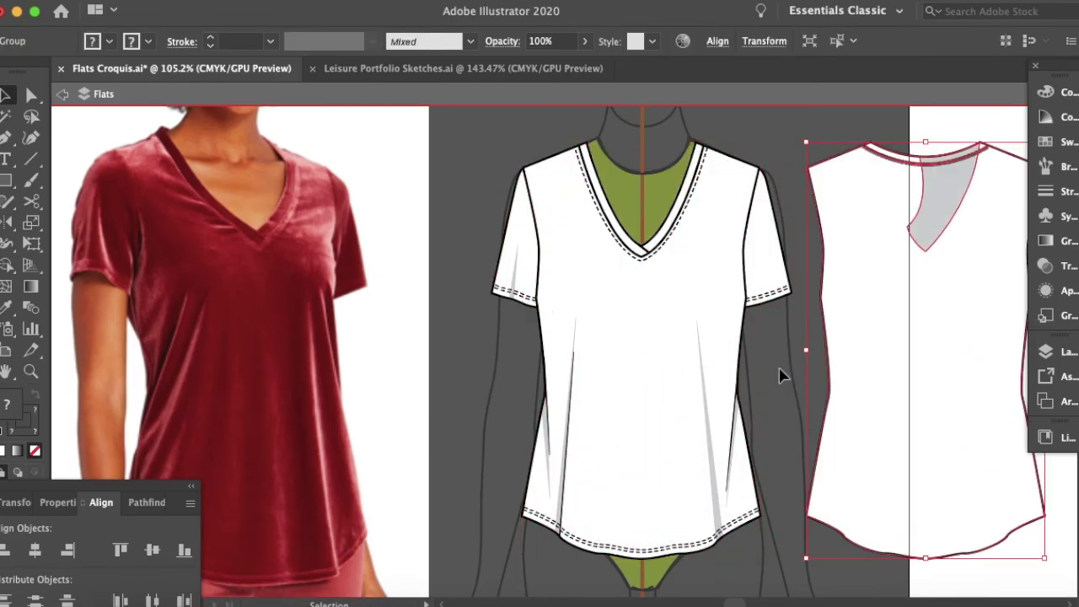
Undo the last move of the grouped back body and deselect it.
key(super+z)
click(831, 374)
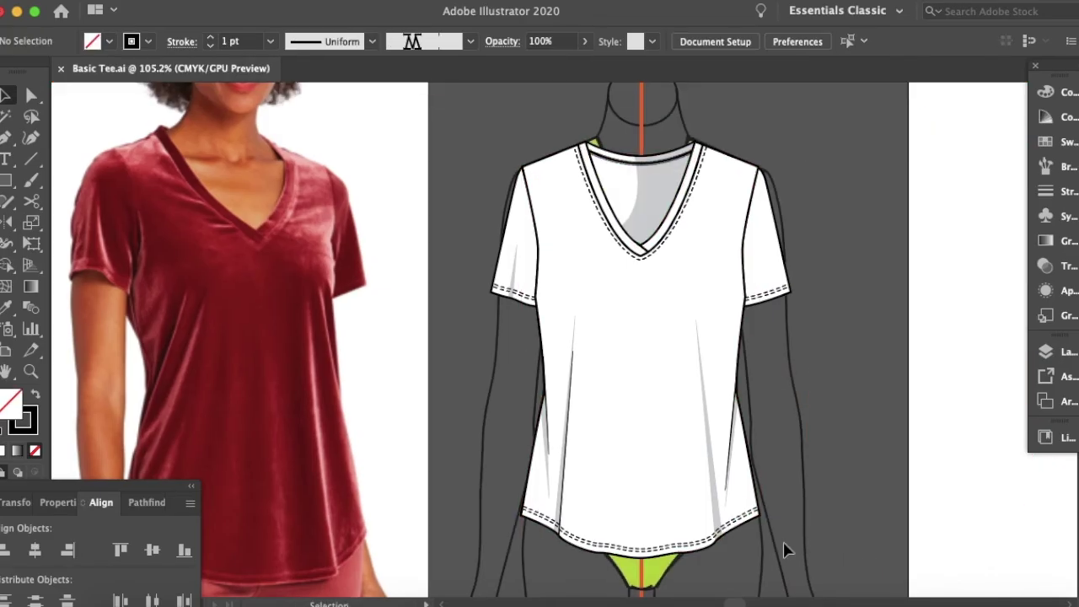
Group all parts of the V-neck T-shirt on the croquis into one object.
scroll(783, 541, down, 5)
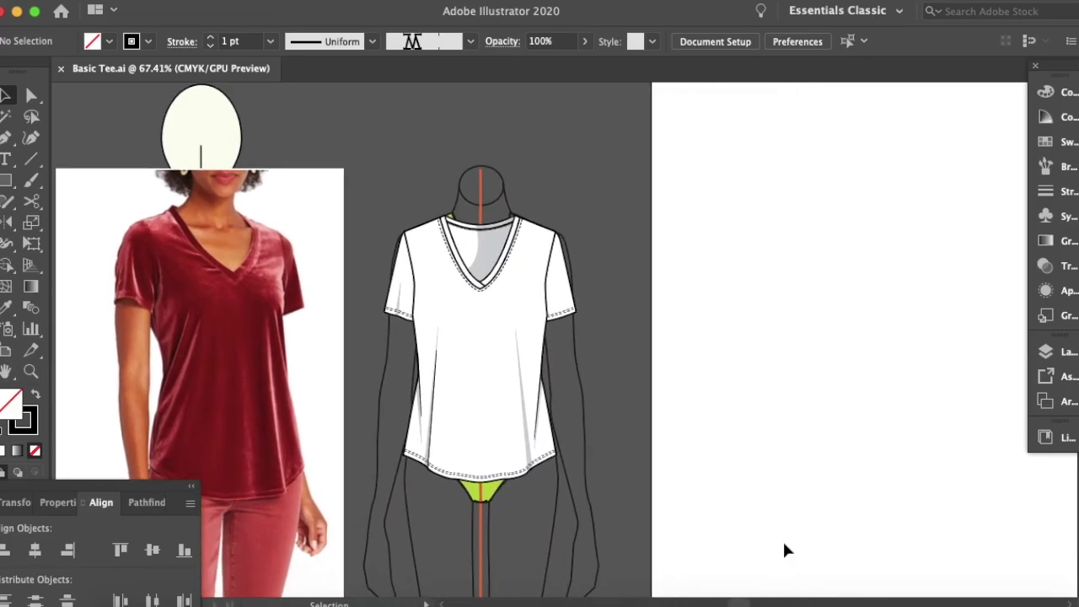
scroll(405, 433, down, 3)
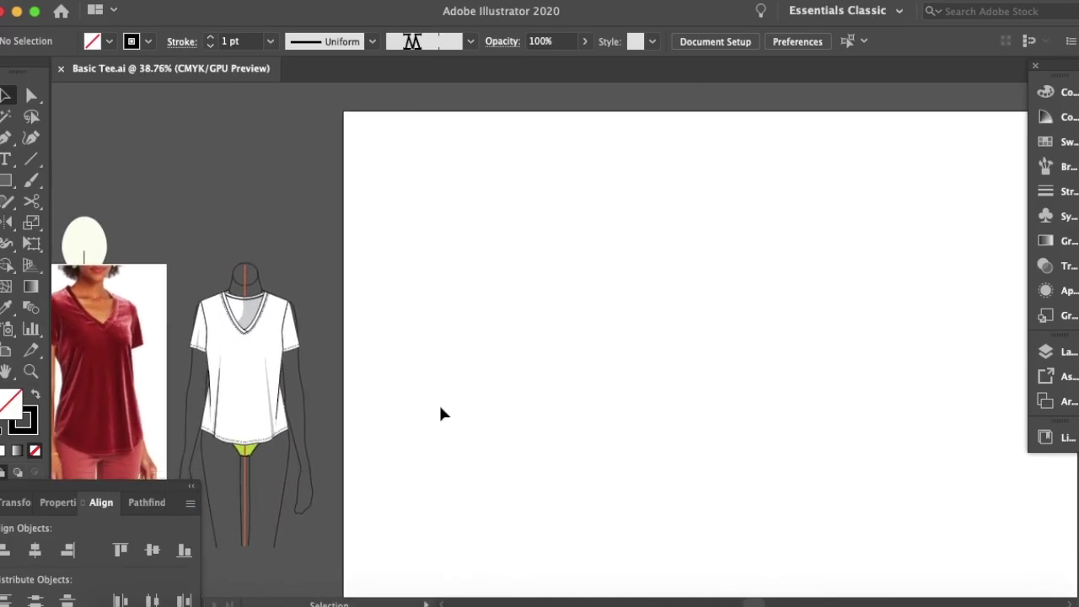
click(261, 398)
drag(185, 277, 308, 467)
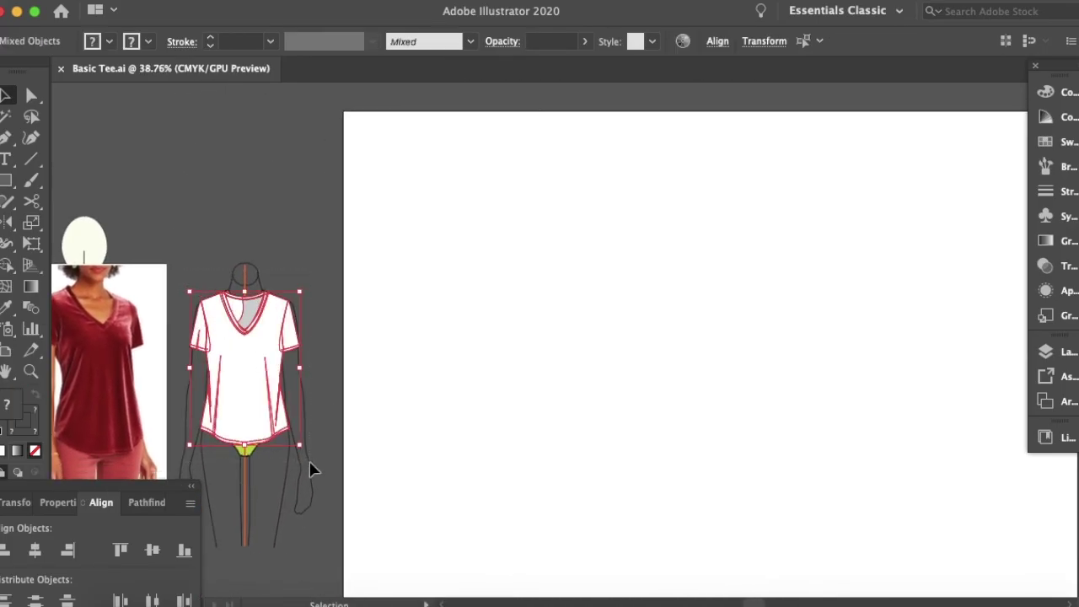
scroll(310, 469, up, 4)
scroll(310, 469, up, 2)
key(super+g)
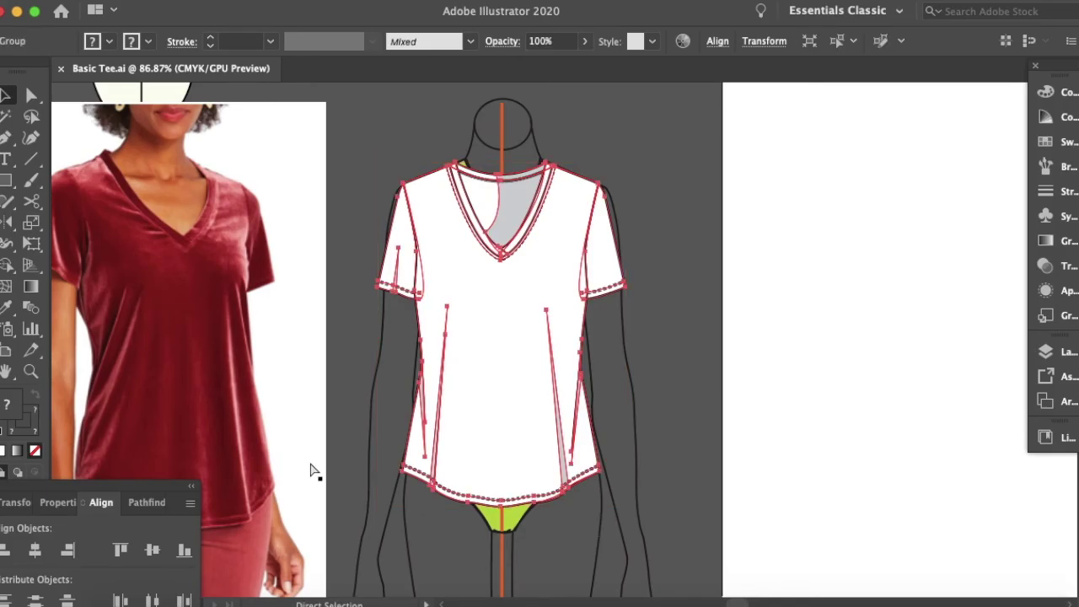
click(689, 472)
Place a copy of the grouped T-shirt on the blank artboard, near its upper-left corner.
scroll(688, 471, down, 4)
scroll(688, 472, right, 5)
drag(353, 413, 593, 264)
click(683, 222)
Start Recolor Artwork on the T-shirt copy, add a new color for its white, and try to assign CMYK Magenta.
click(573, 220)
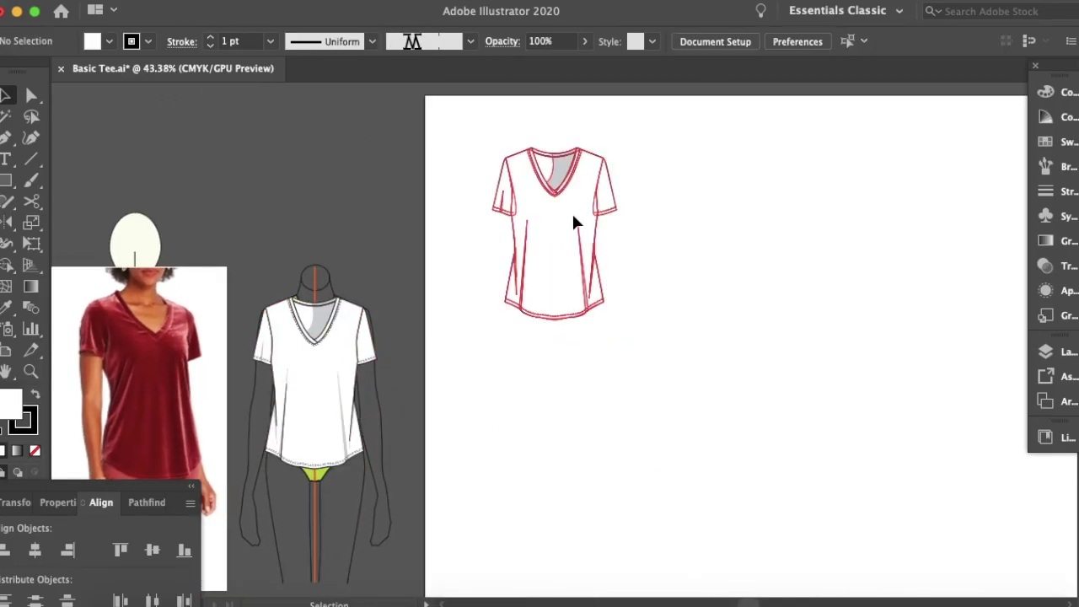
click(684, 42)
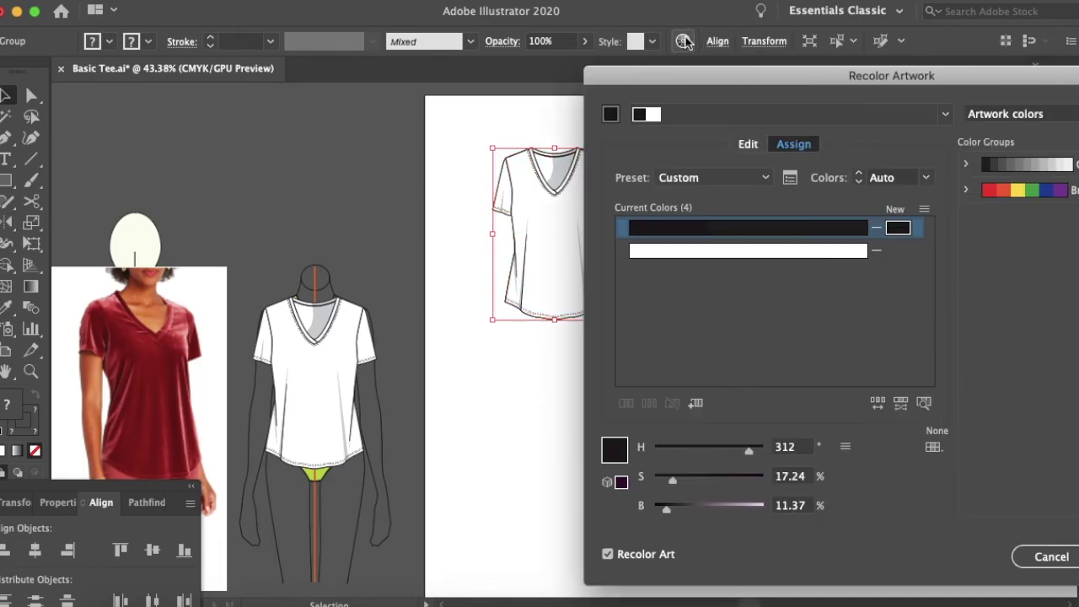
drag(876, 79, 928, 66)
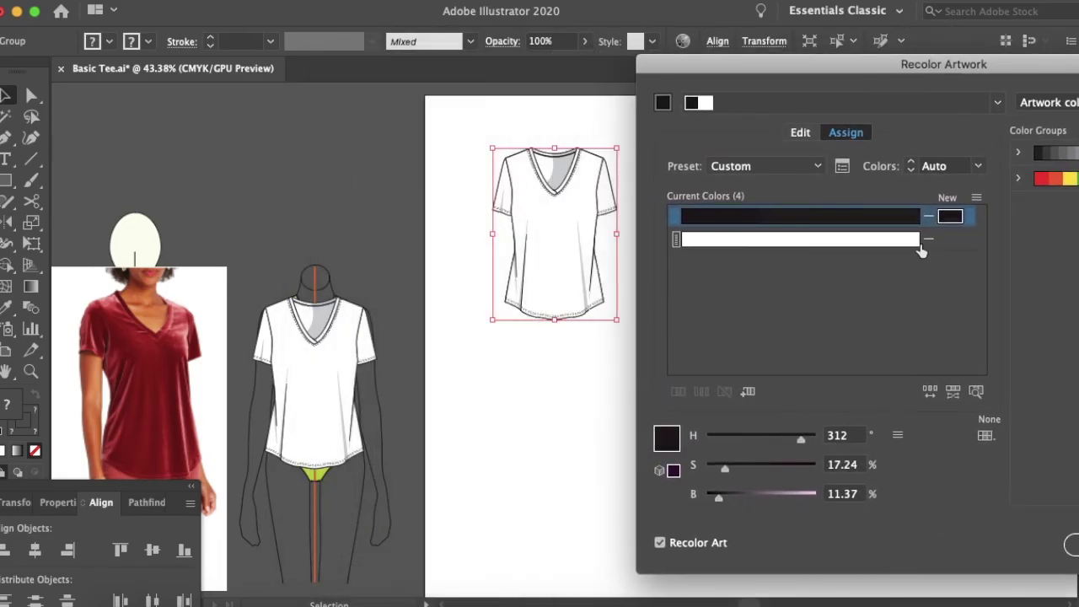
click(953, 246)
click(1066, 345)
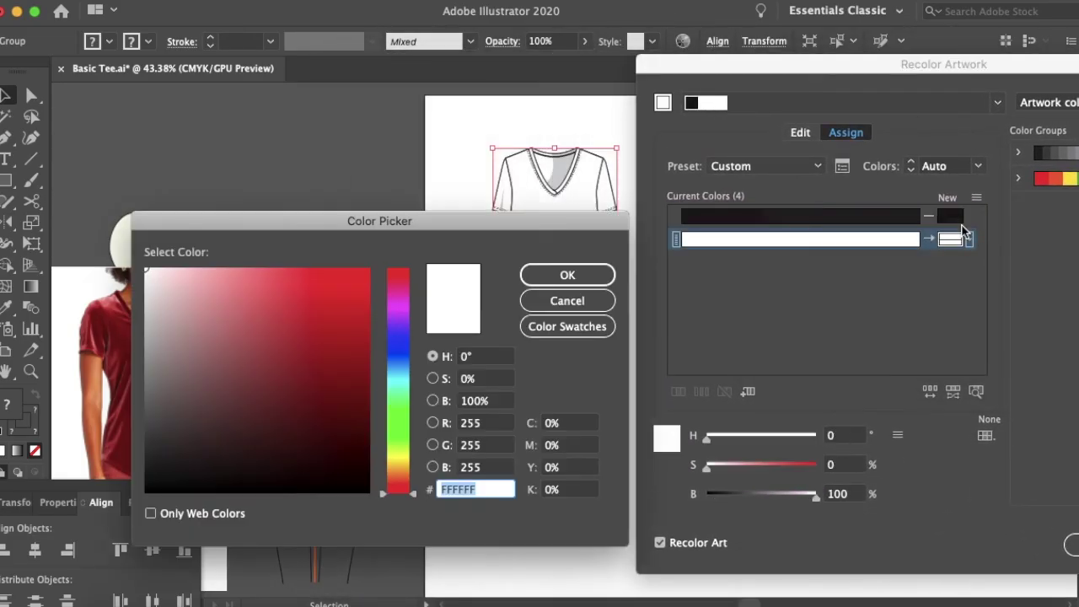
click(544, 338)
click(205, 416)
click(558, 276)
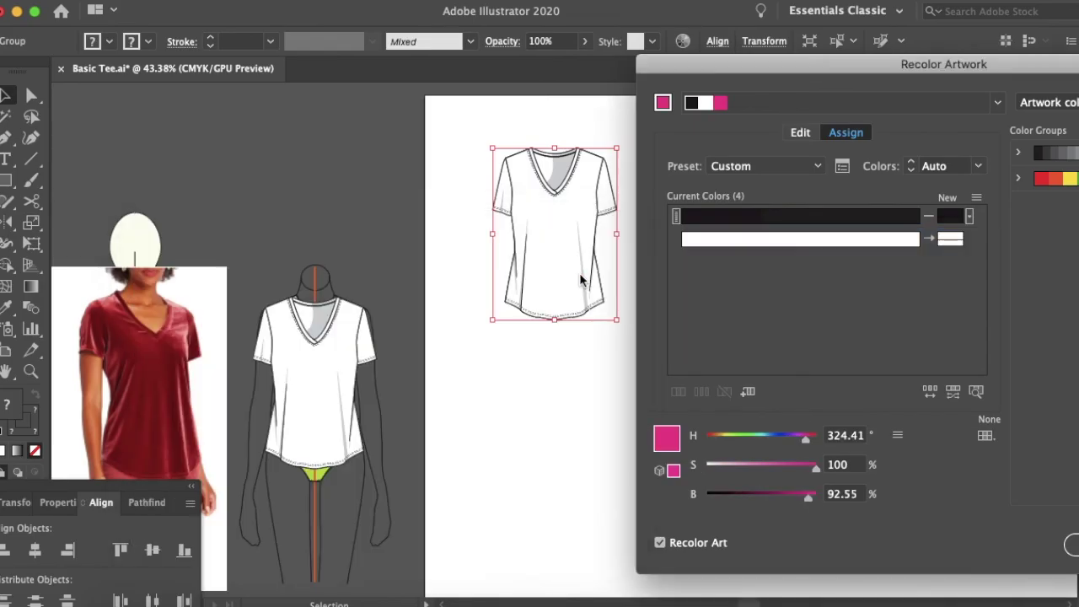
Replace the white of the T-shirt copy with the CMYK Magenta swatch and apply the recoloring.
double_click(949, 239)
click(567, 326)
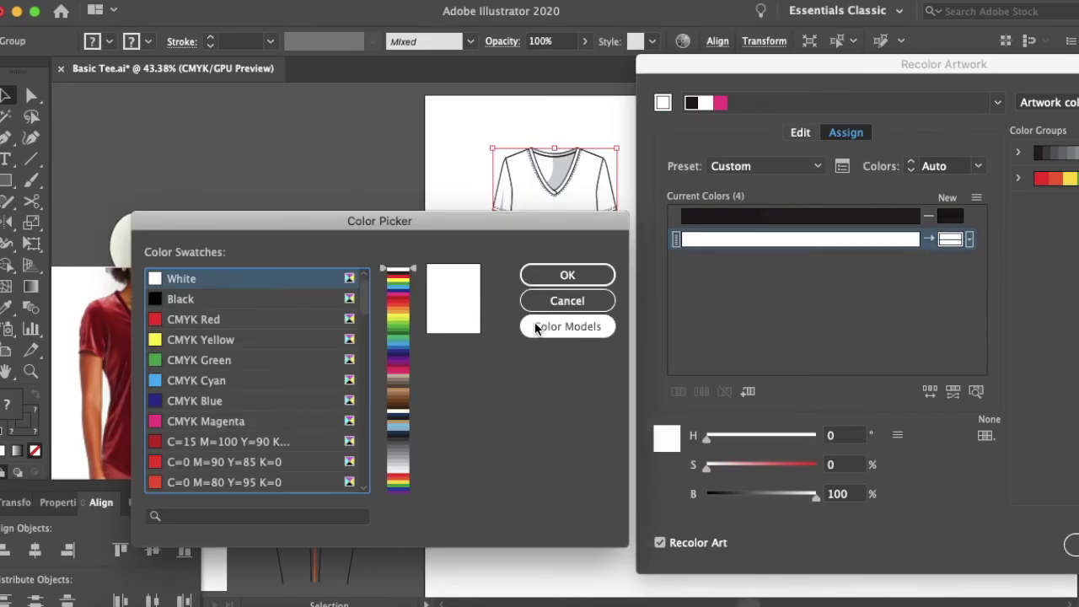
click(209, 425)
click(528, 274)
key(Return)
click(735, 220)
Duplicate the magenta T-shirt to its right and recolor the duplicate's magenta to the CMYK Cyan swatch.
drag(590, 268, 723, 213)
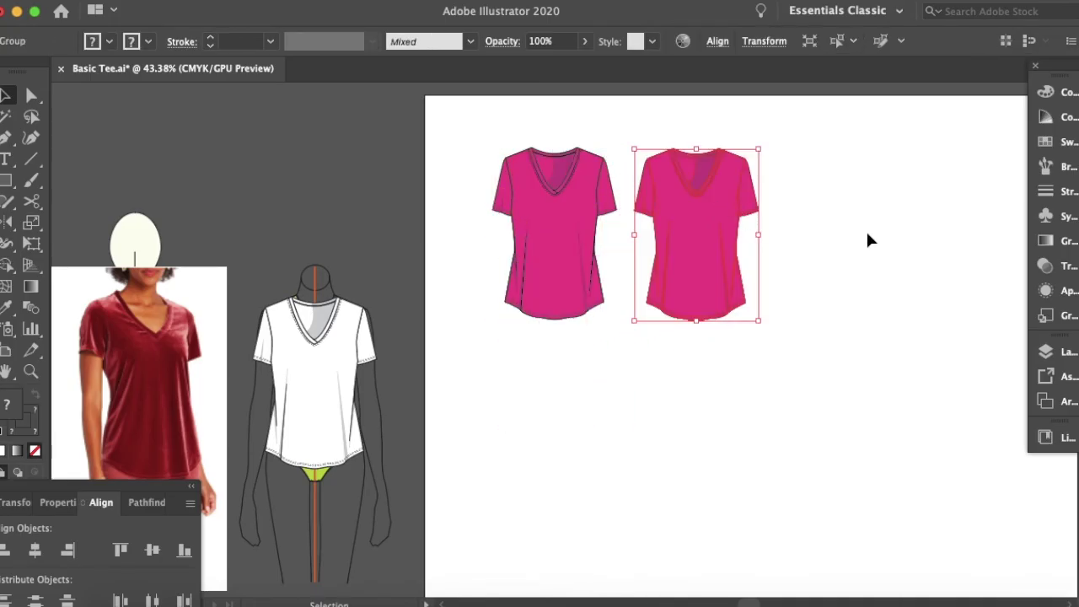
click(682, 41)
double_click(950, 216)
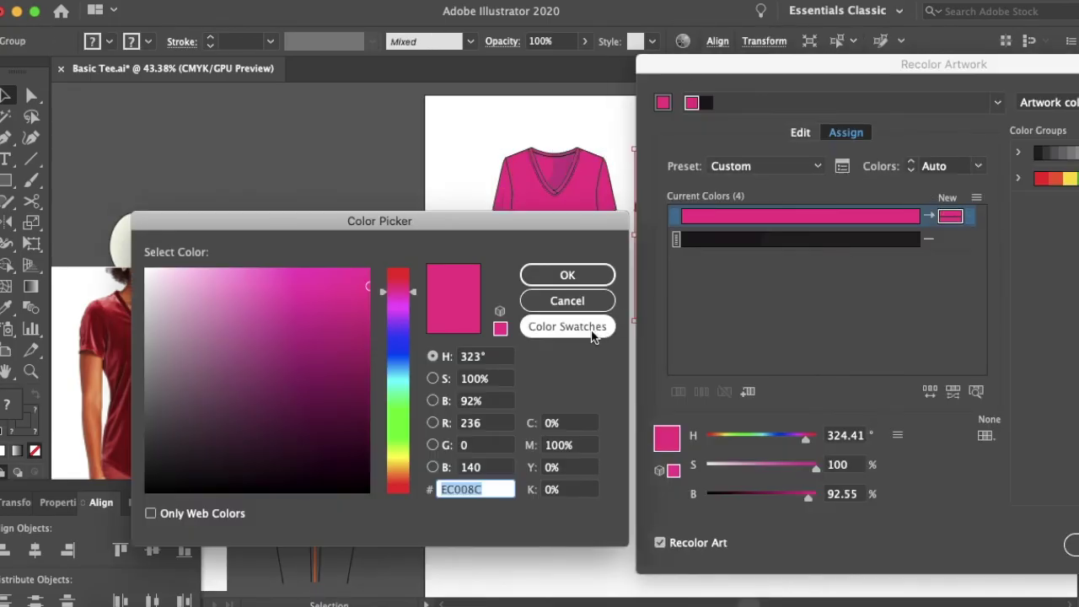
click(567, 326)
scroll(333, 361, up, 2)
click(246, 320)
click(531, 278)
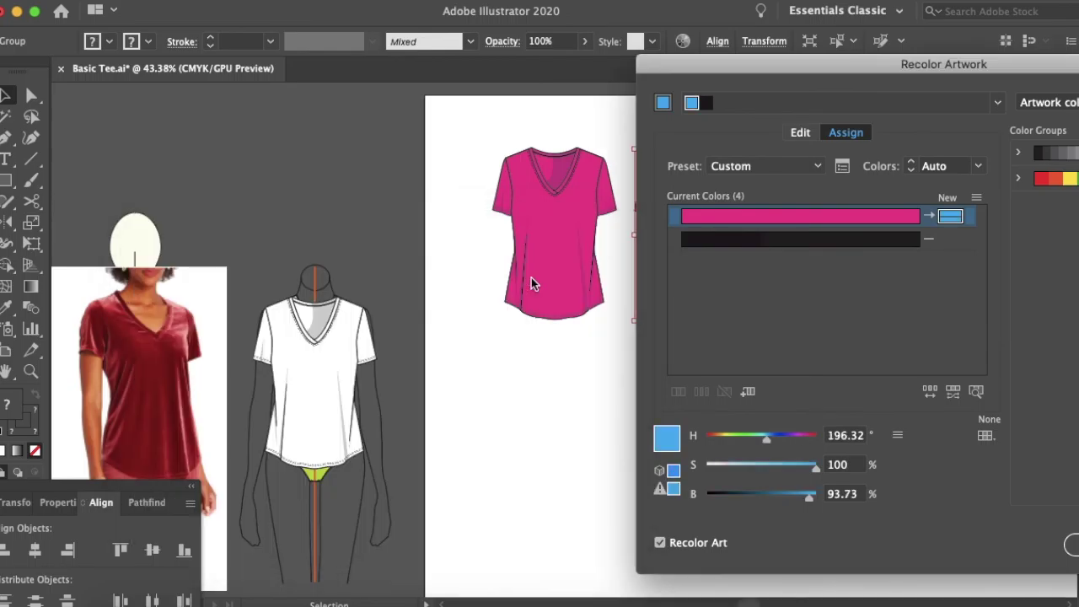
key(Return)
click(576, 378)
Save the document with both colored T-shirts on the artboard.
scroll(576, 378, right, 5)
scroll(576, 378, down, 2)
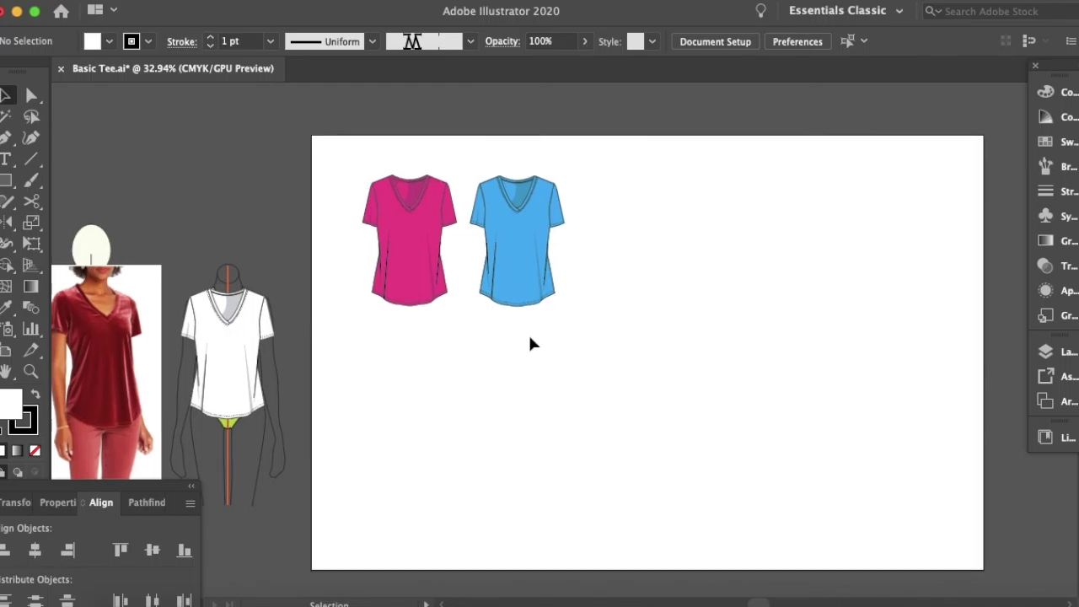
scroll(531, 342, left, 5)
scroll(531, 342, down, 1)
key(super+s)
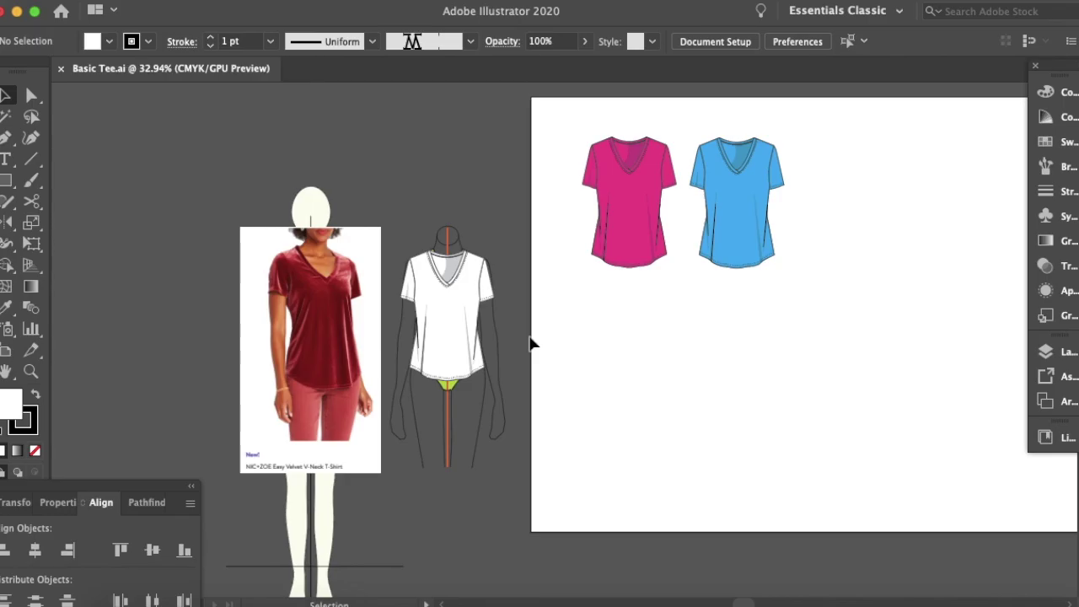